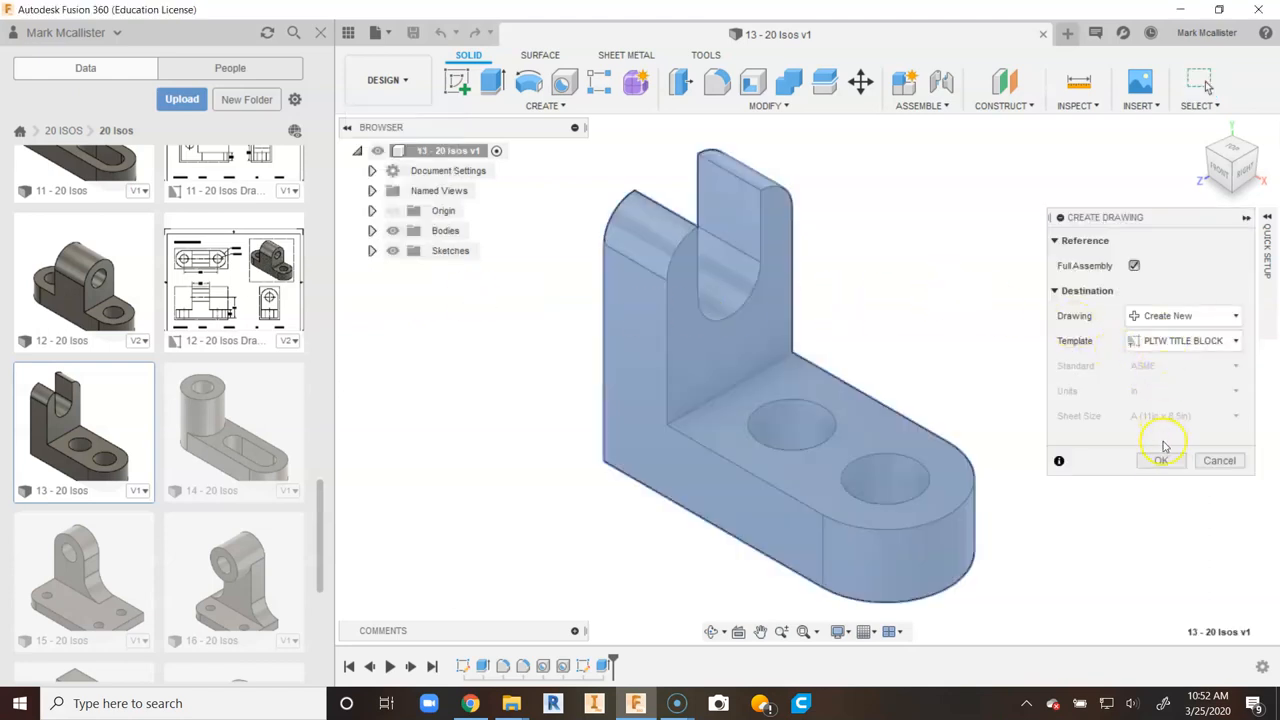
Step: Create a drawing of the full assembly from the PLTW TITLE BLOCK template and place a front base view at 1:3 scale
left_click(1161, 459)
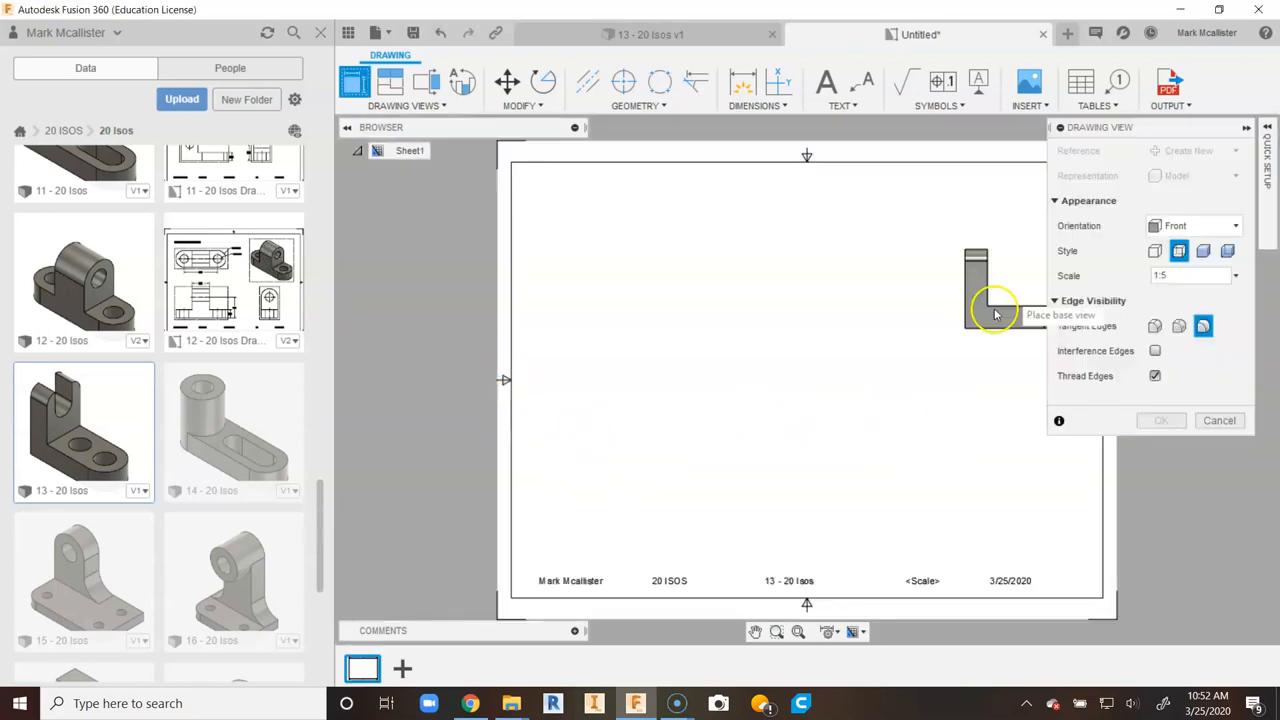
left_click(1236, 278)
left_click(963, 17)
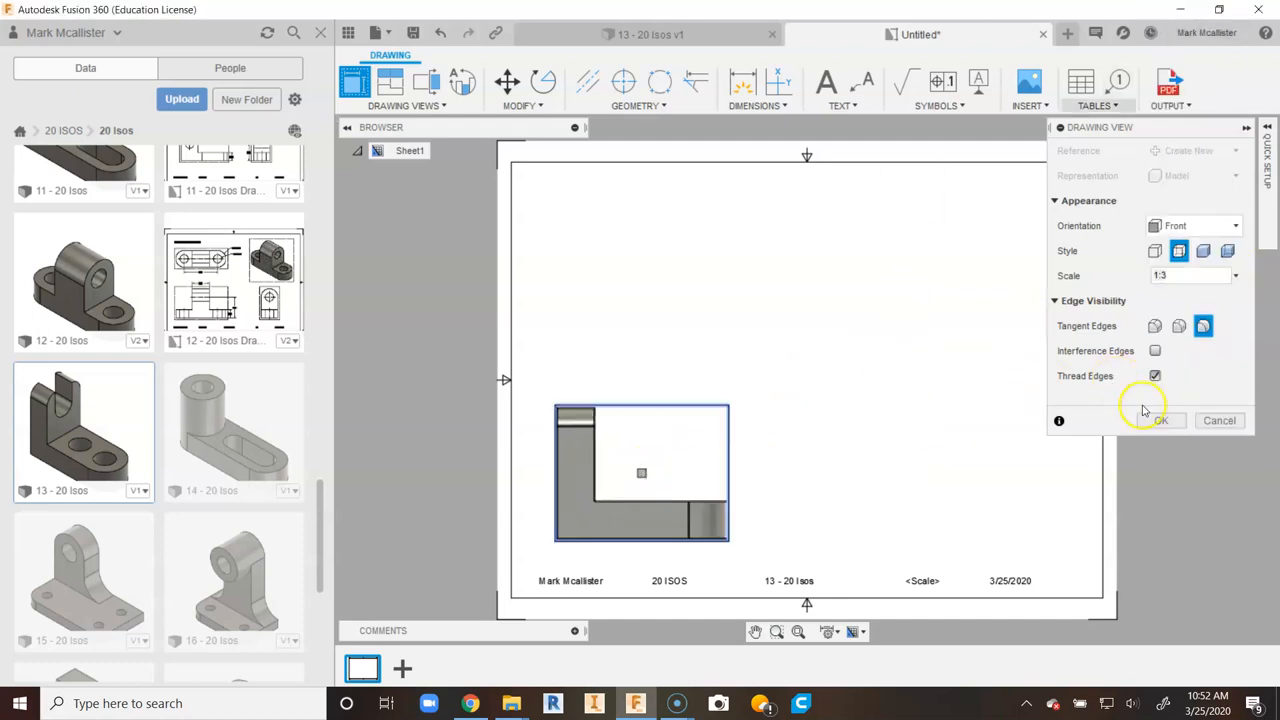
left_click(1158, 420)
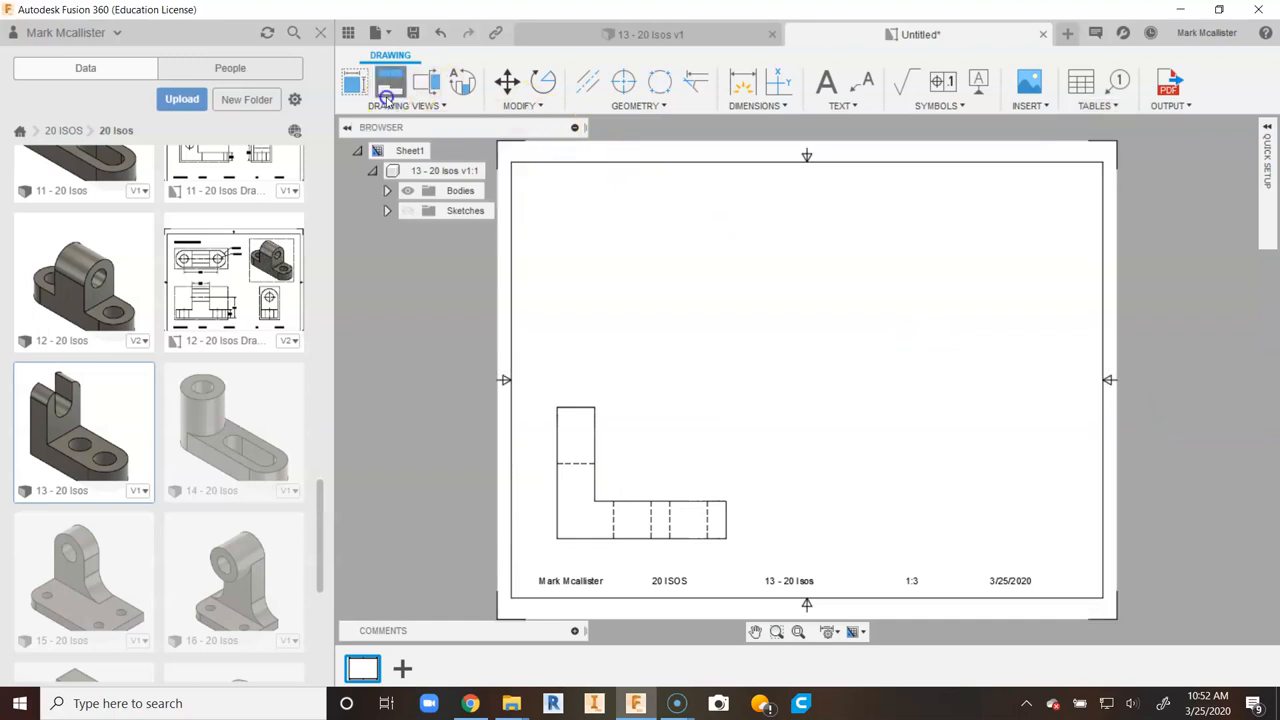
Step: Project a top view, a right side view and an isometric view from the front view
left_click(388, 96)
left_click(643, 449)
left_click(523, 194)
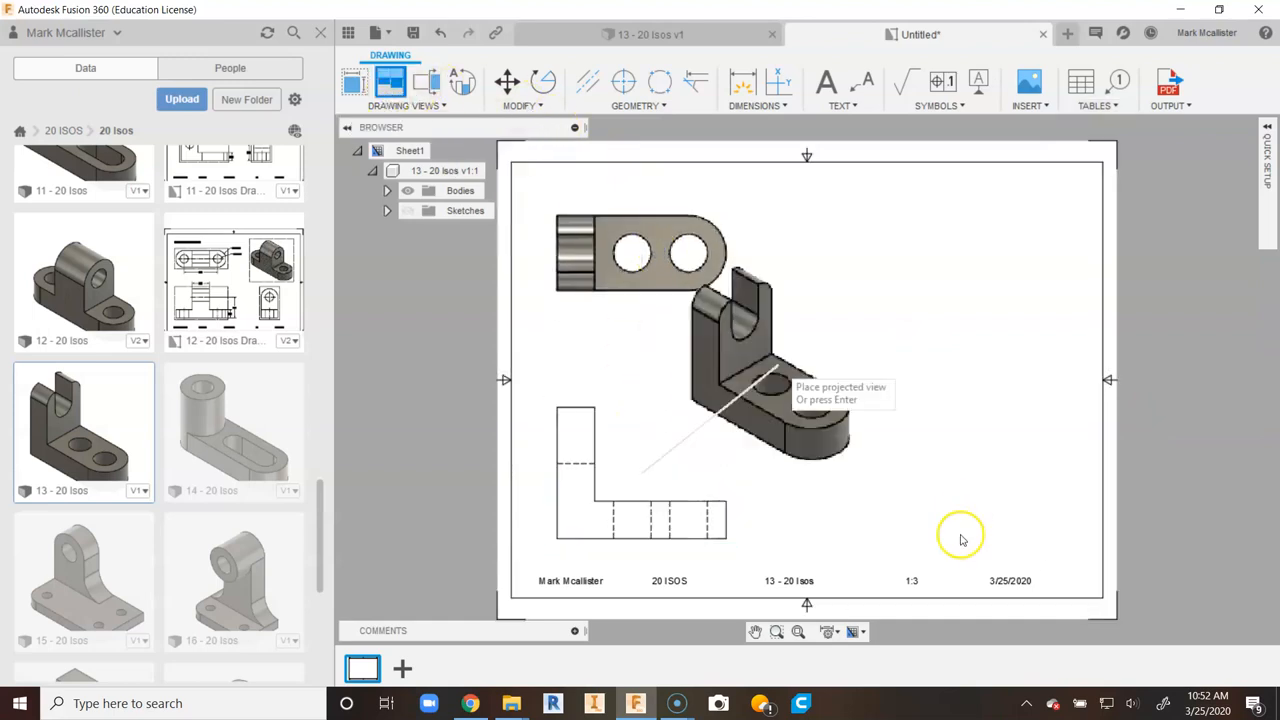
left_click(943, 509)
left_click(976, 267)
right_click(920, 267)
left_click(968, 270)
Step: Set the isometric view's style to shaded without hidden edges
double_click(951, 364)
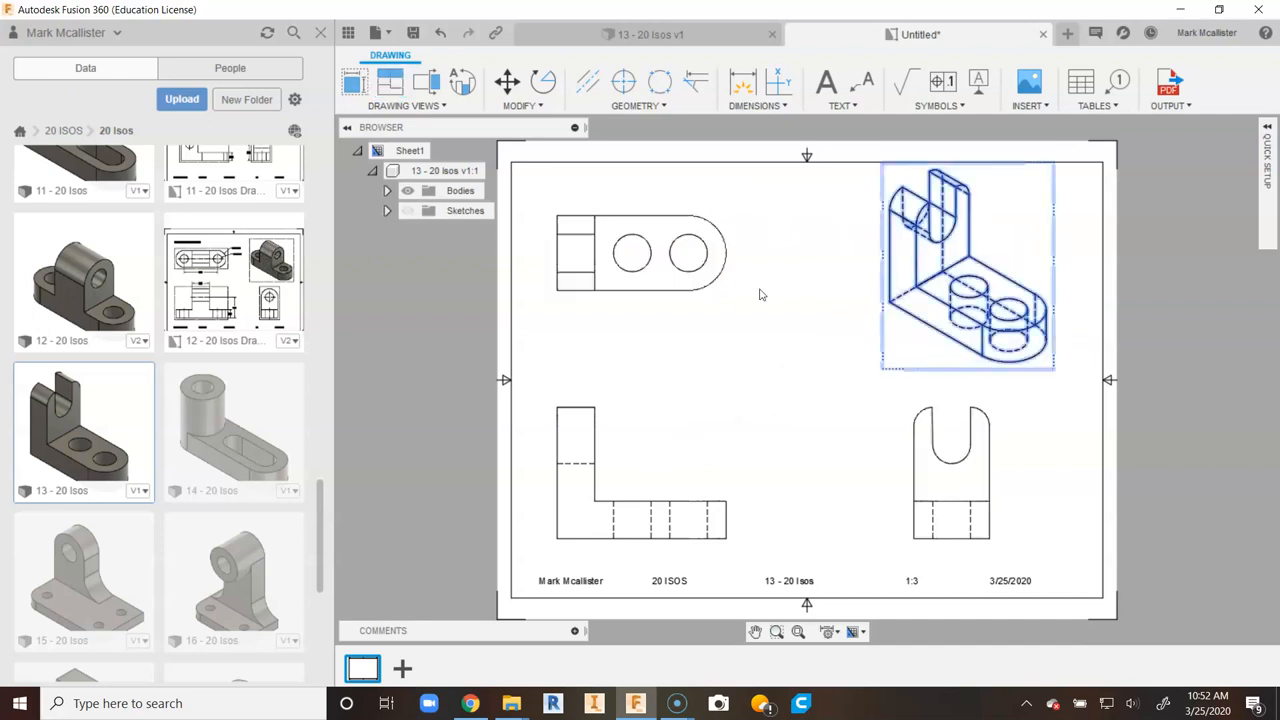
left_click(1227, 176)
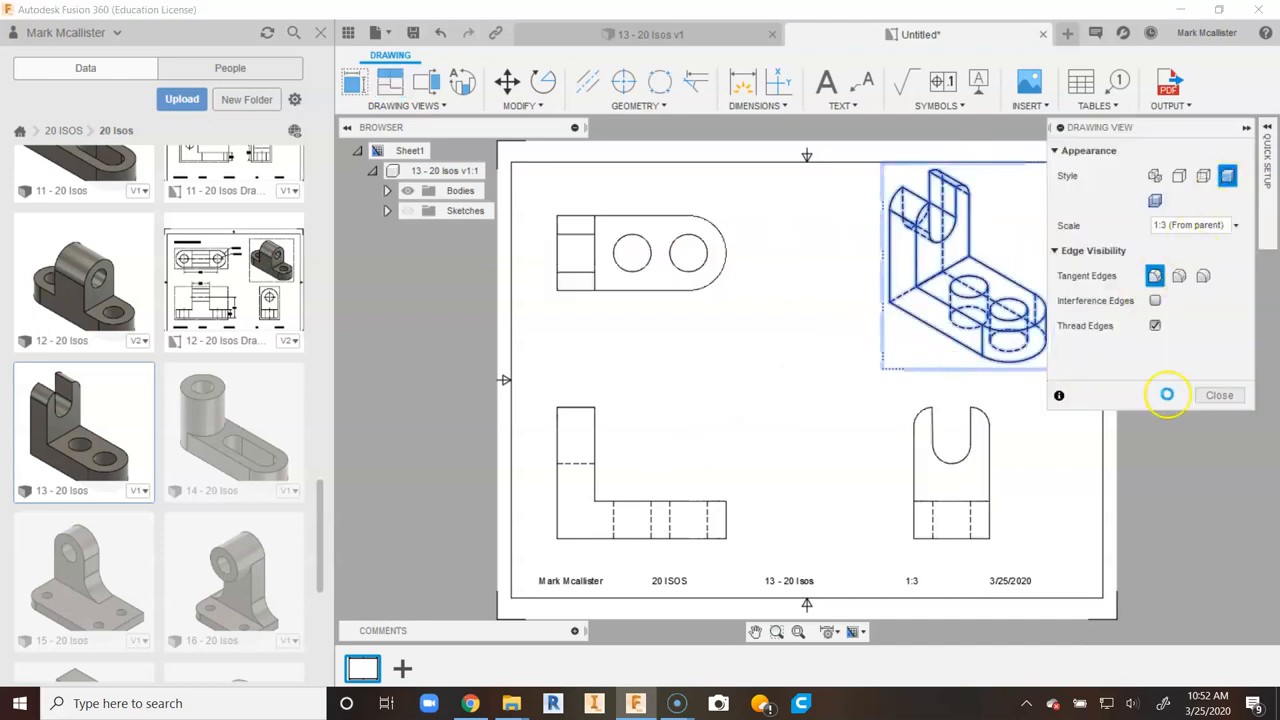
left_click(1214, 396)
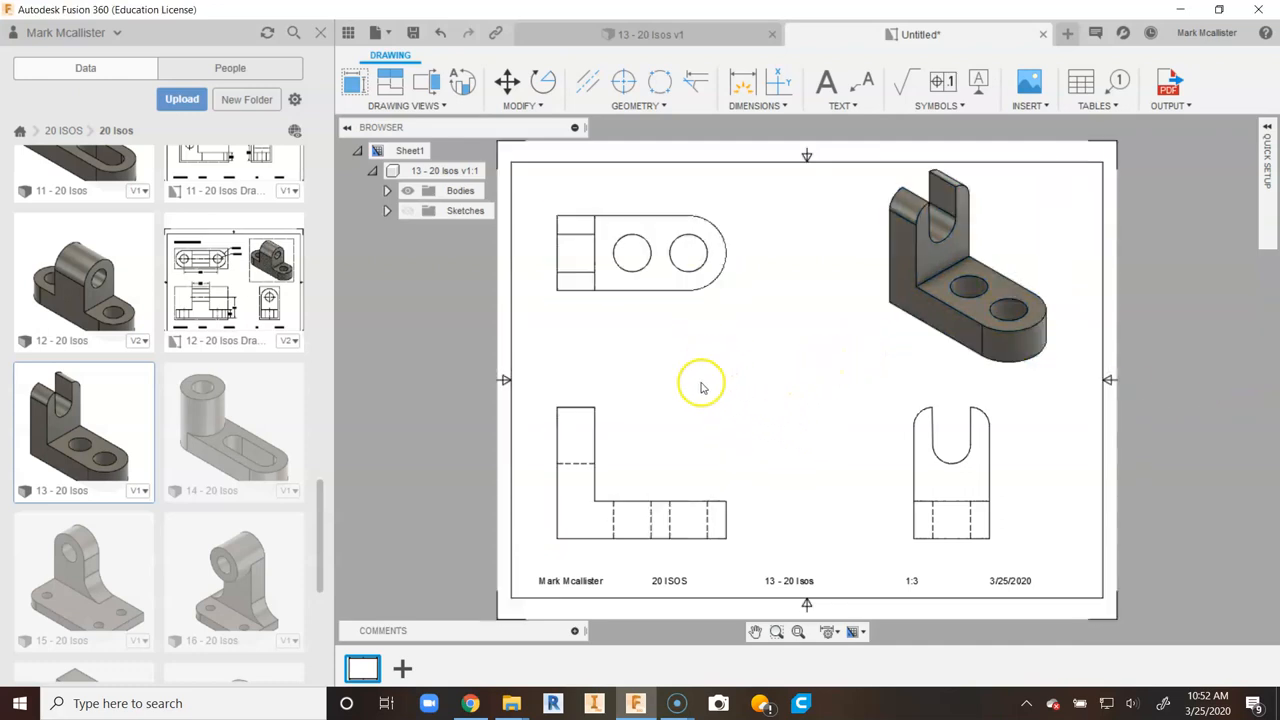
Step: Move the front view slightly to the right on the sheet, keeping its height
left_click(664, 439)
left_click(642, 472)
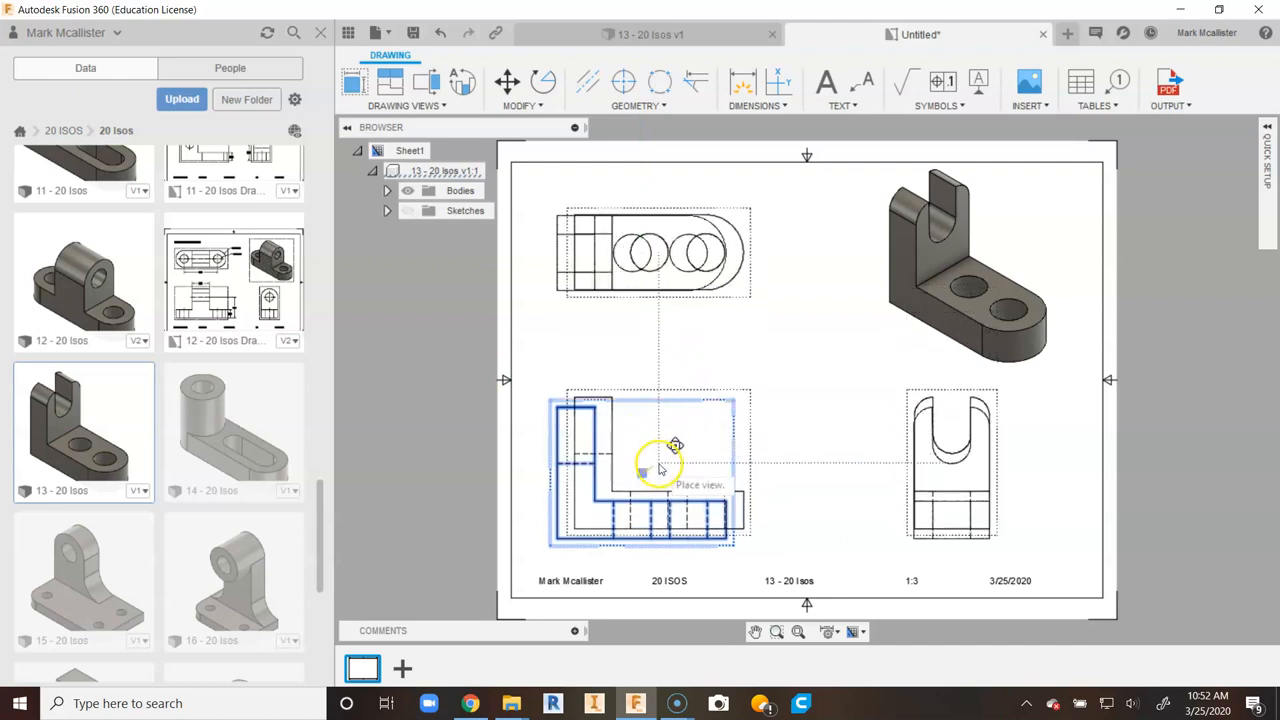
left_click(668, 455)
left_click(686, 389)
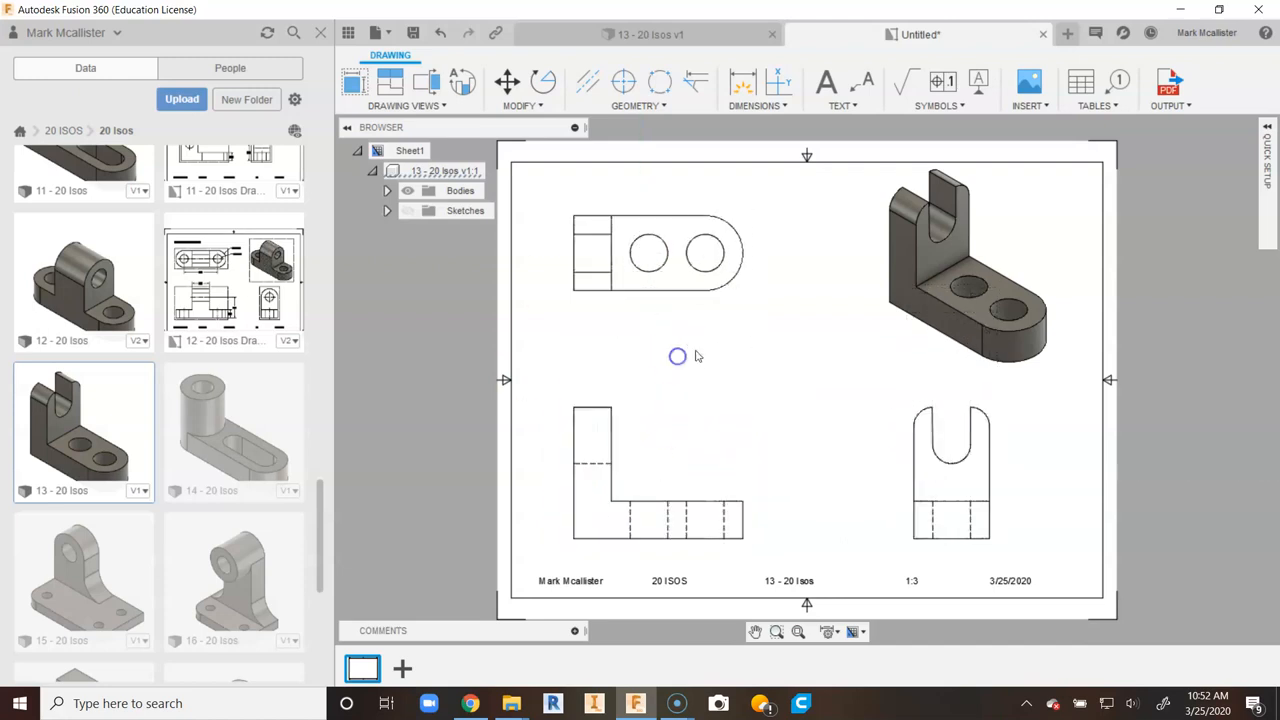
Step: Add center marks to both holes in the top view and to the slot arc and both rounded corners in the side view
left_click(622, 84)
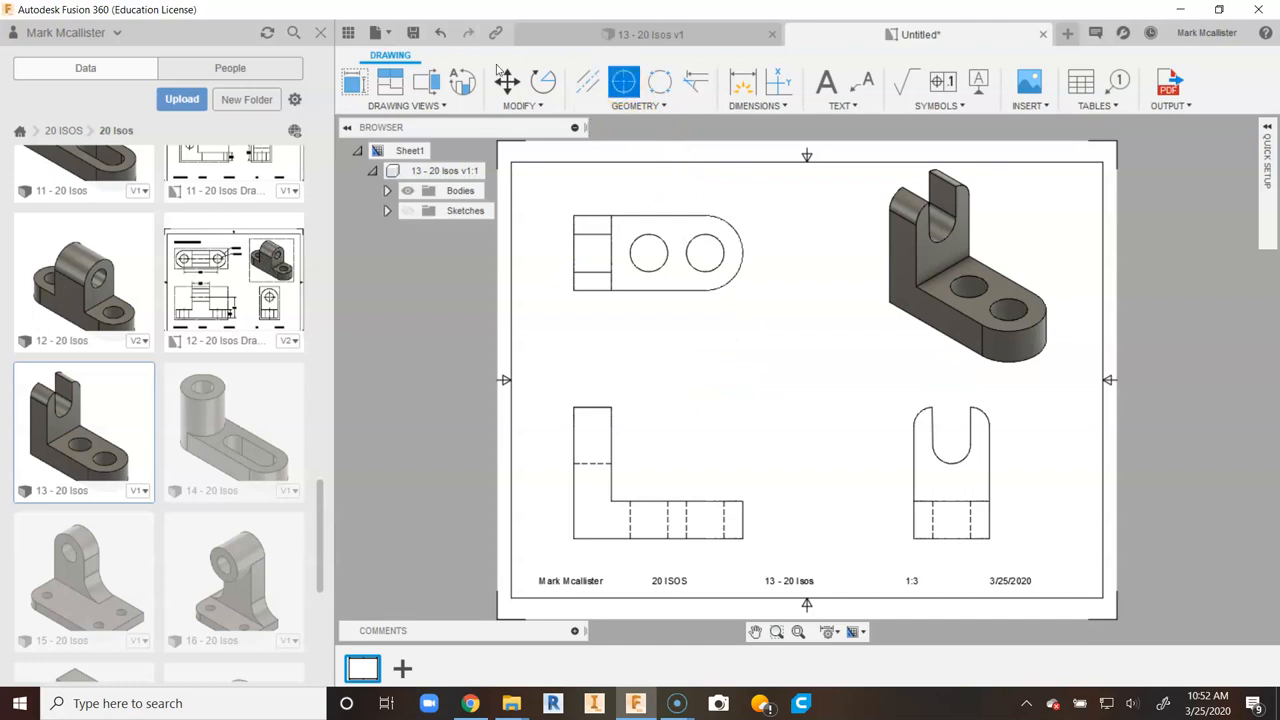
left_click(656, 268)
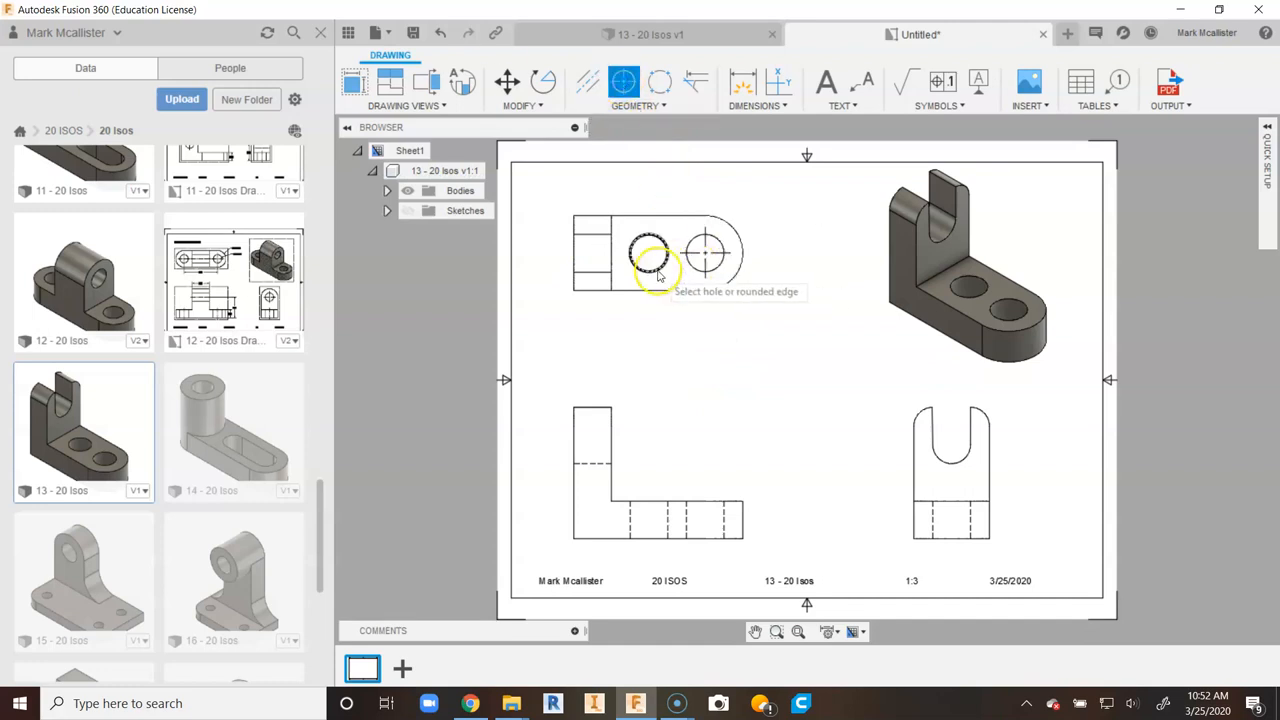
left_click(656, 268)
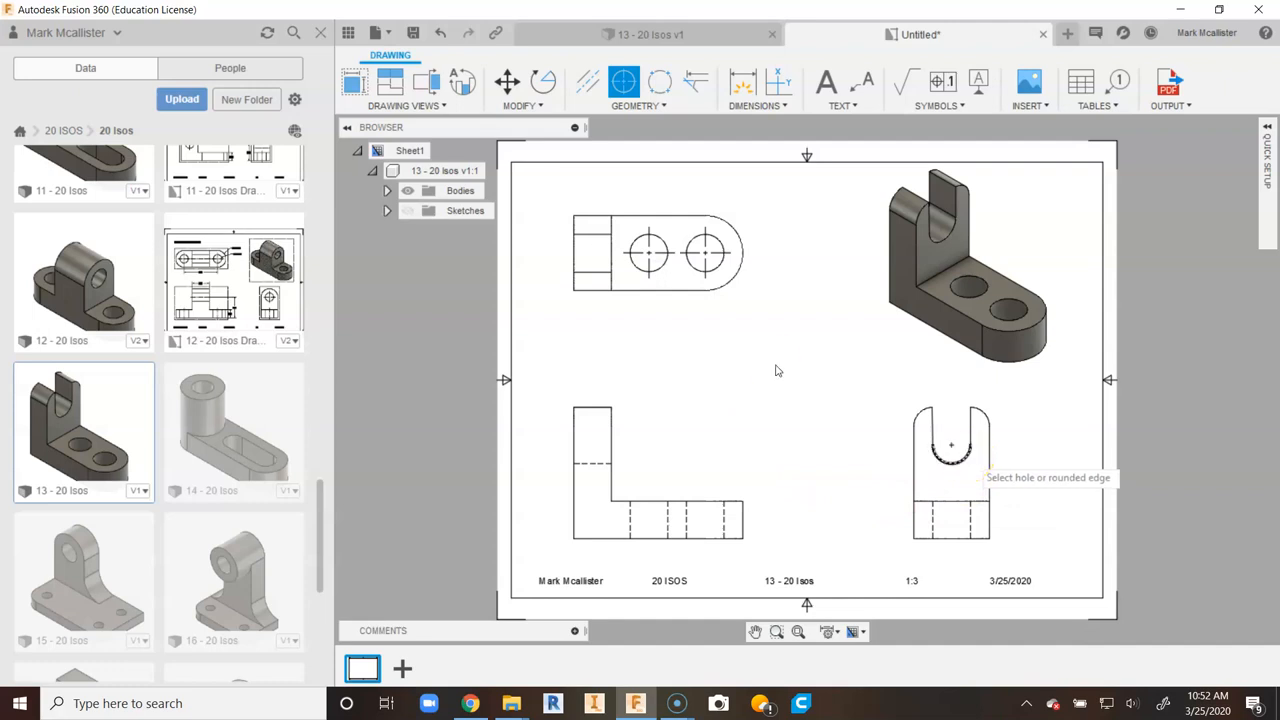
scroll(920, 417, "up", 3)
left_click(922, 420)
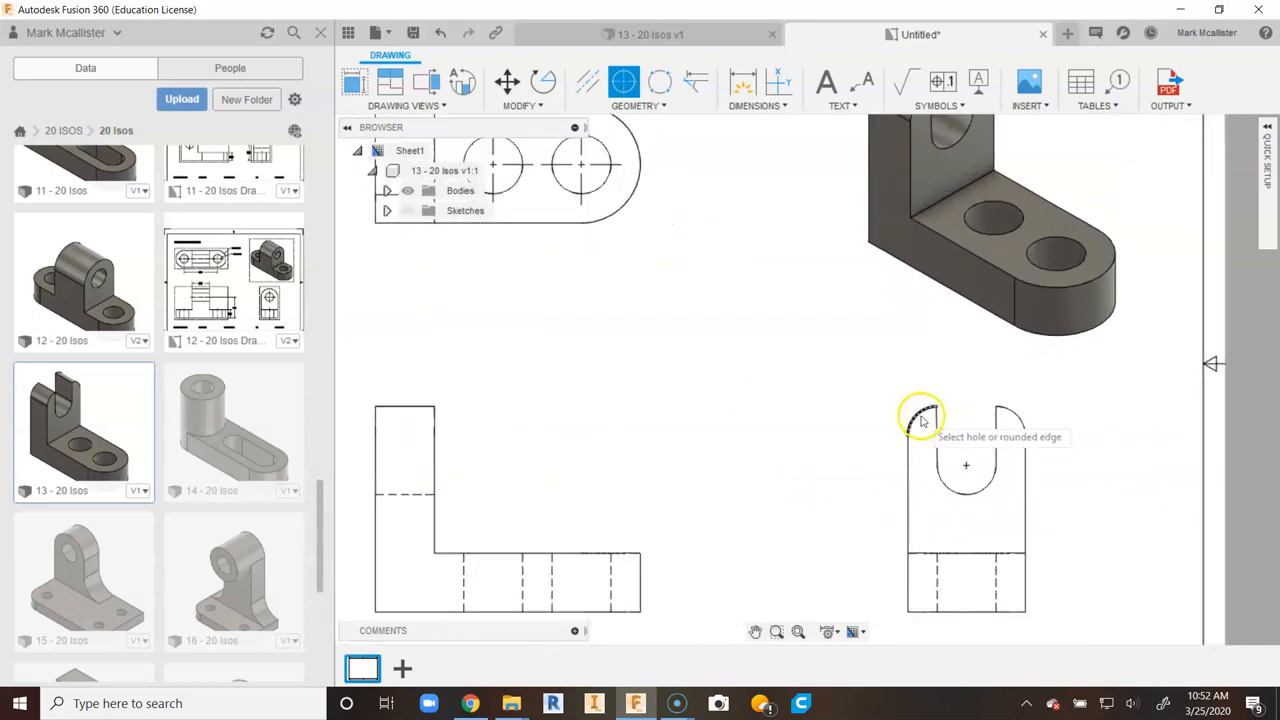
left_click(1015, 419)
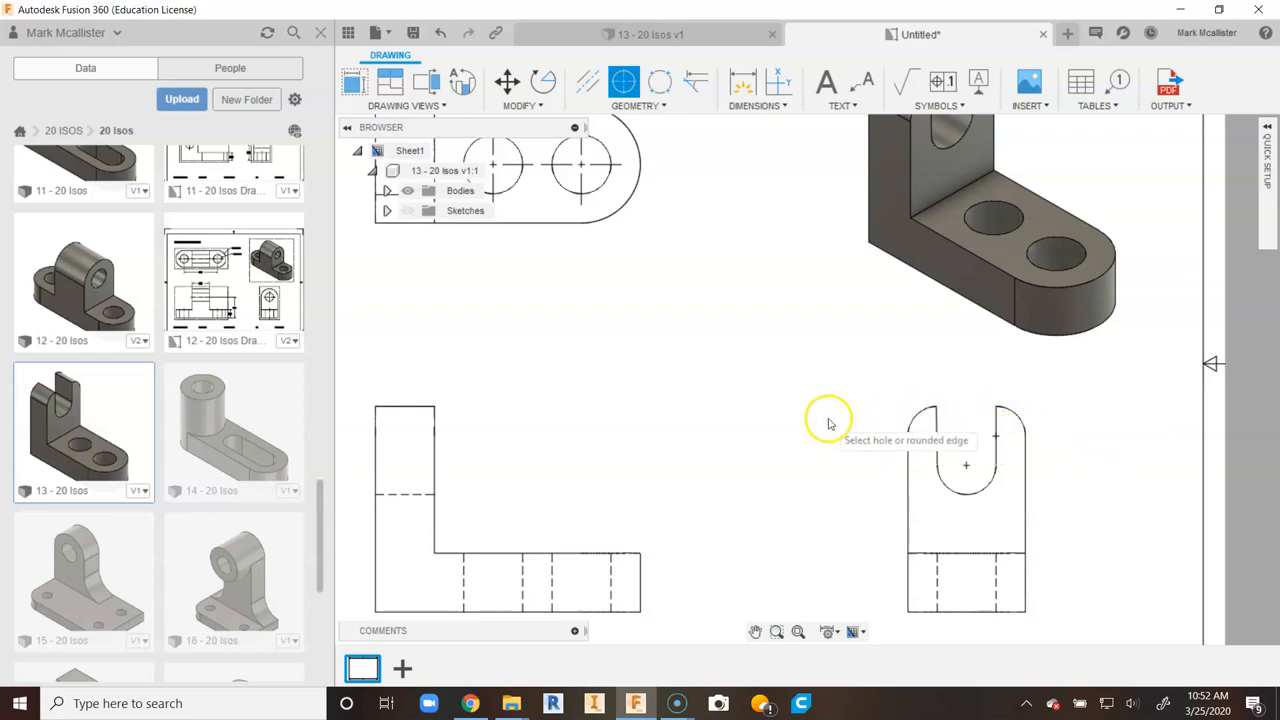
scroll(830, 430, "down", 2)
scroll(822, 420, "down", 1)
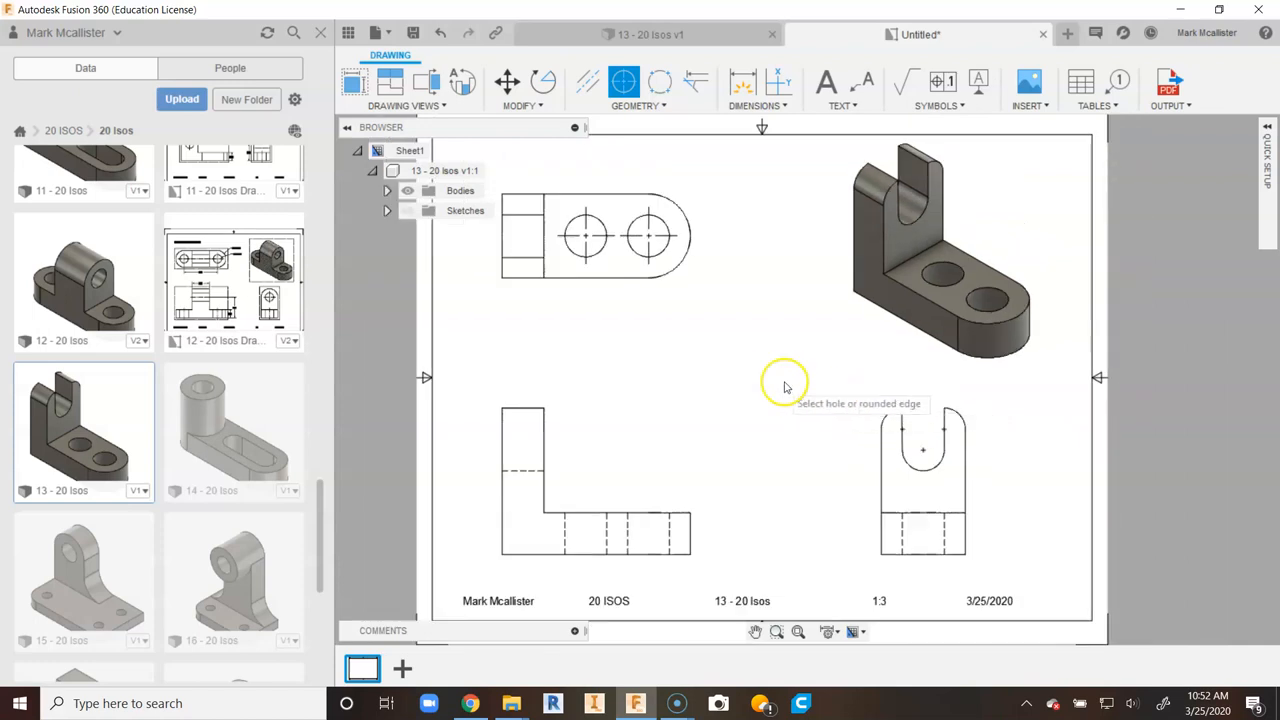
Step: Add a centerline between the hidden edges of each of the two holes in the front view
left_click(592, 85)
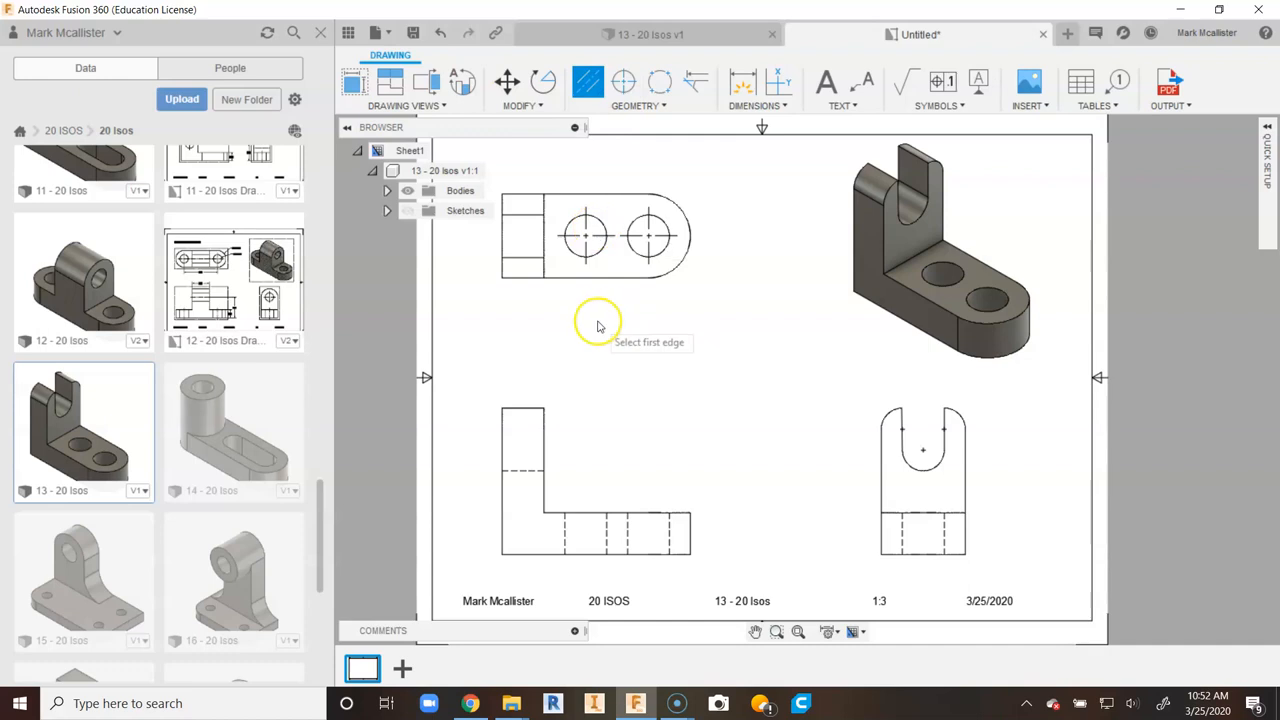
left_click(606, 537)
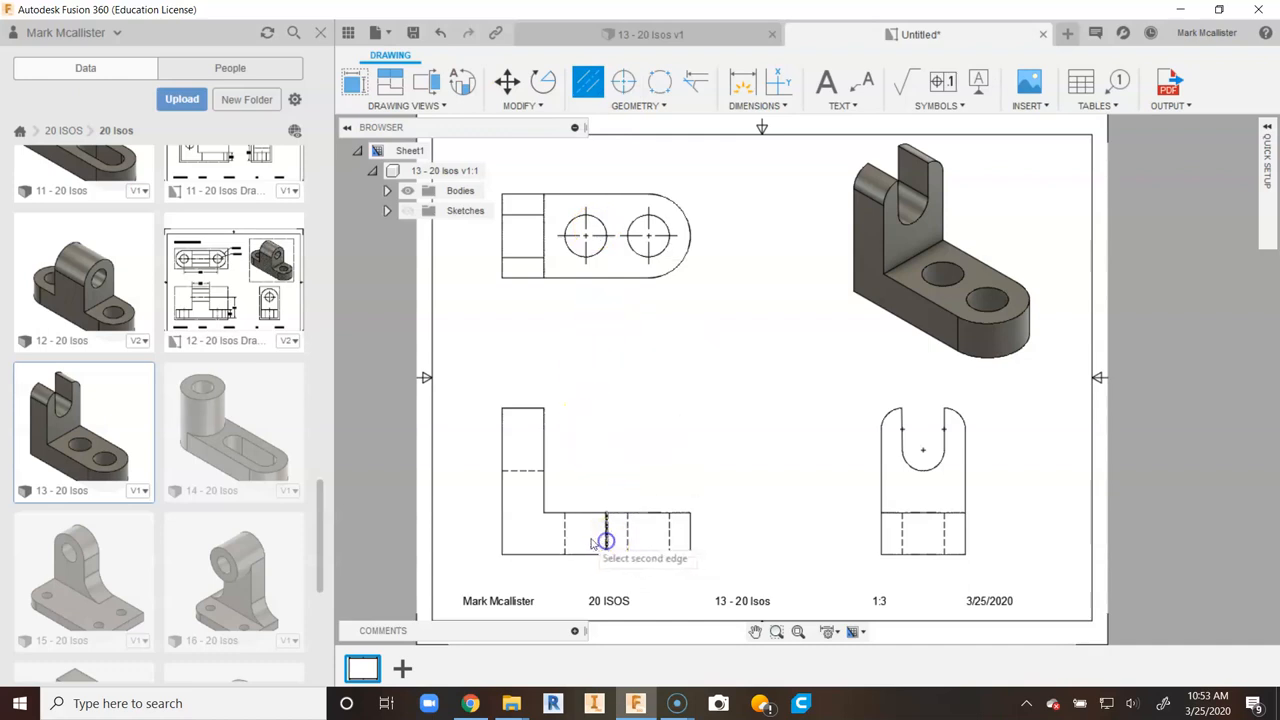
left_click(566, 536)
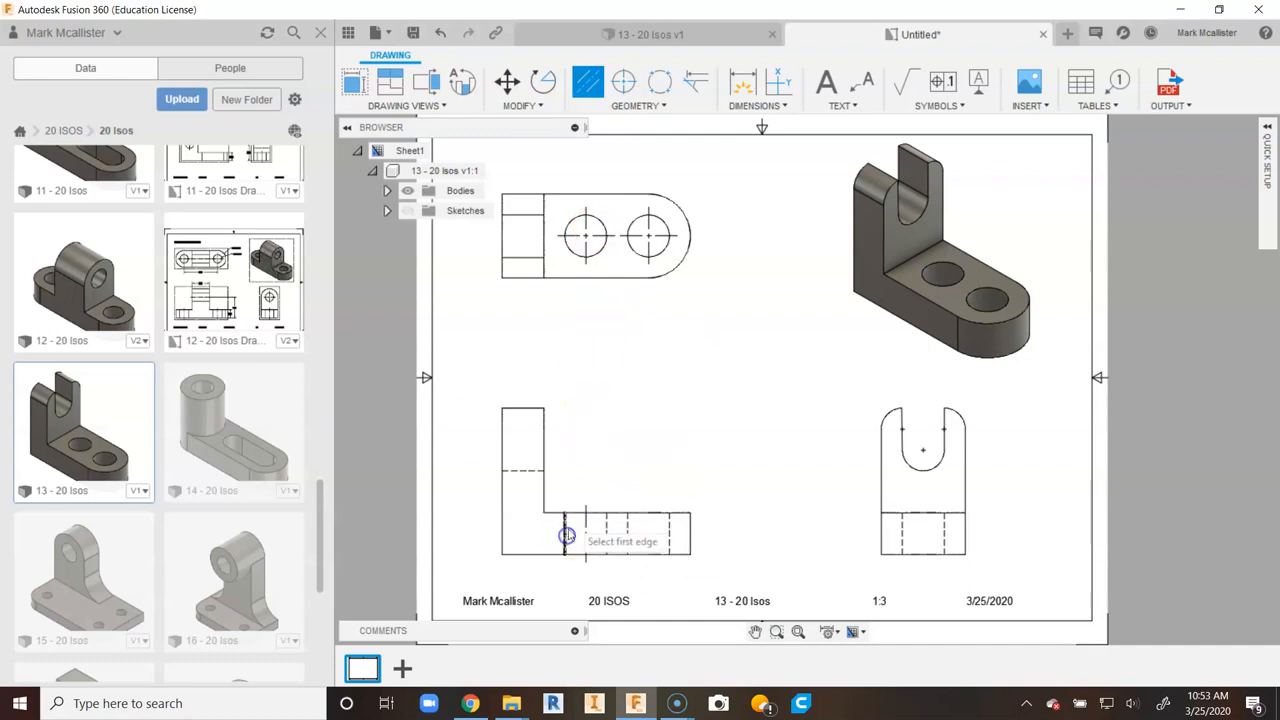
left_click(669, 537)
left_click(627, 535)
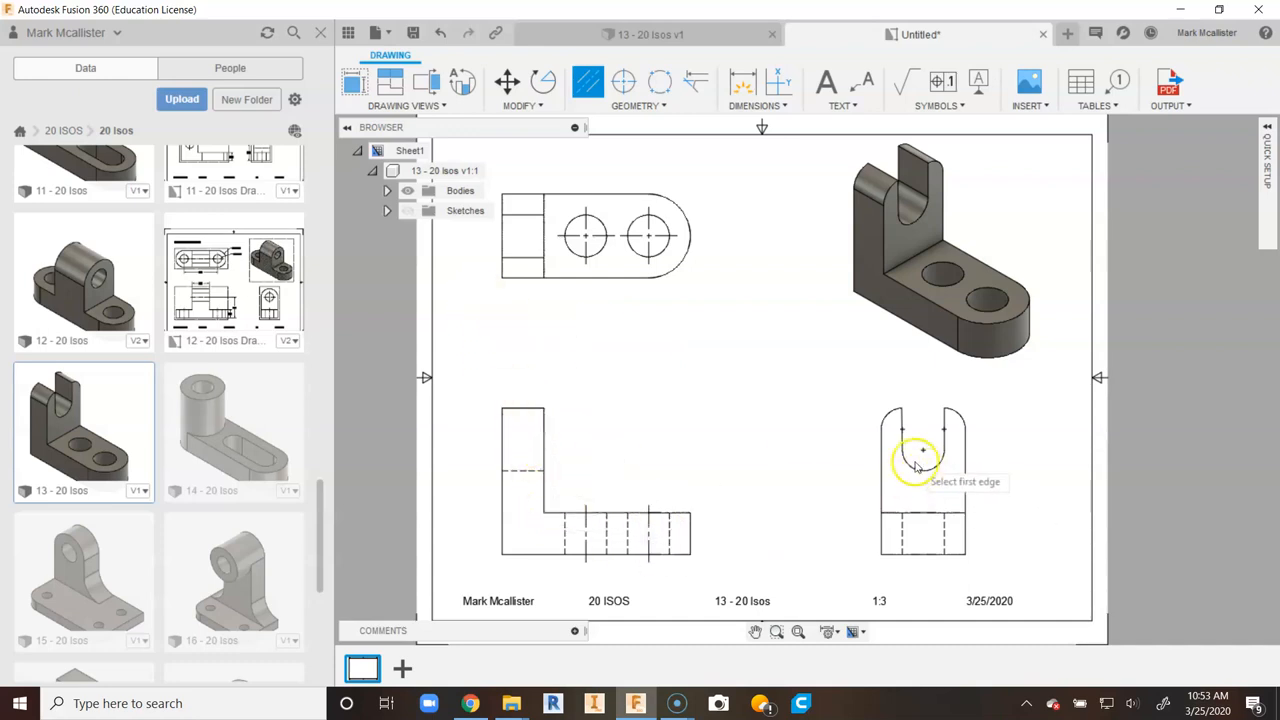
Step: Add a horizontal centerline between the two slot edges of the upright in the top view and finish the Centerline command
left_click(522, 257)
left_click(527, 219)
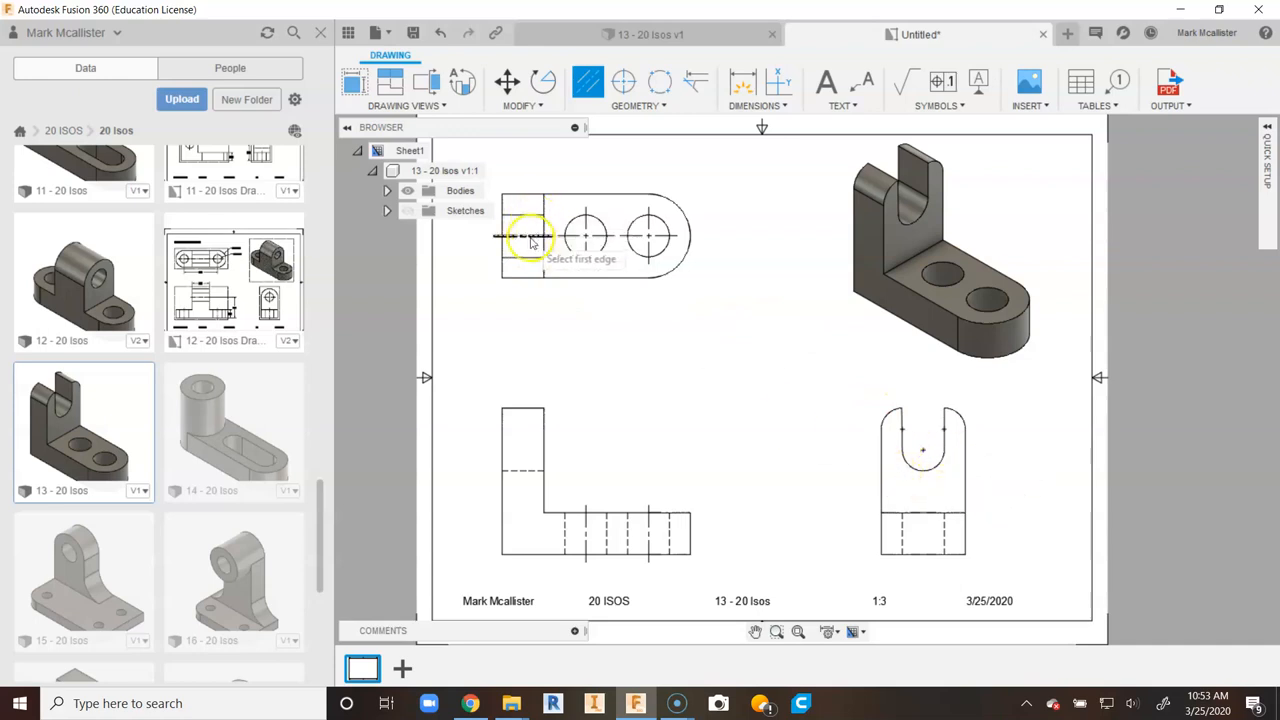
right_click(654, 355)
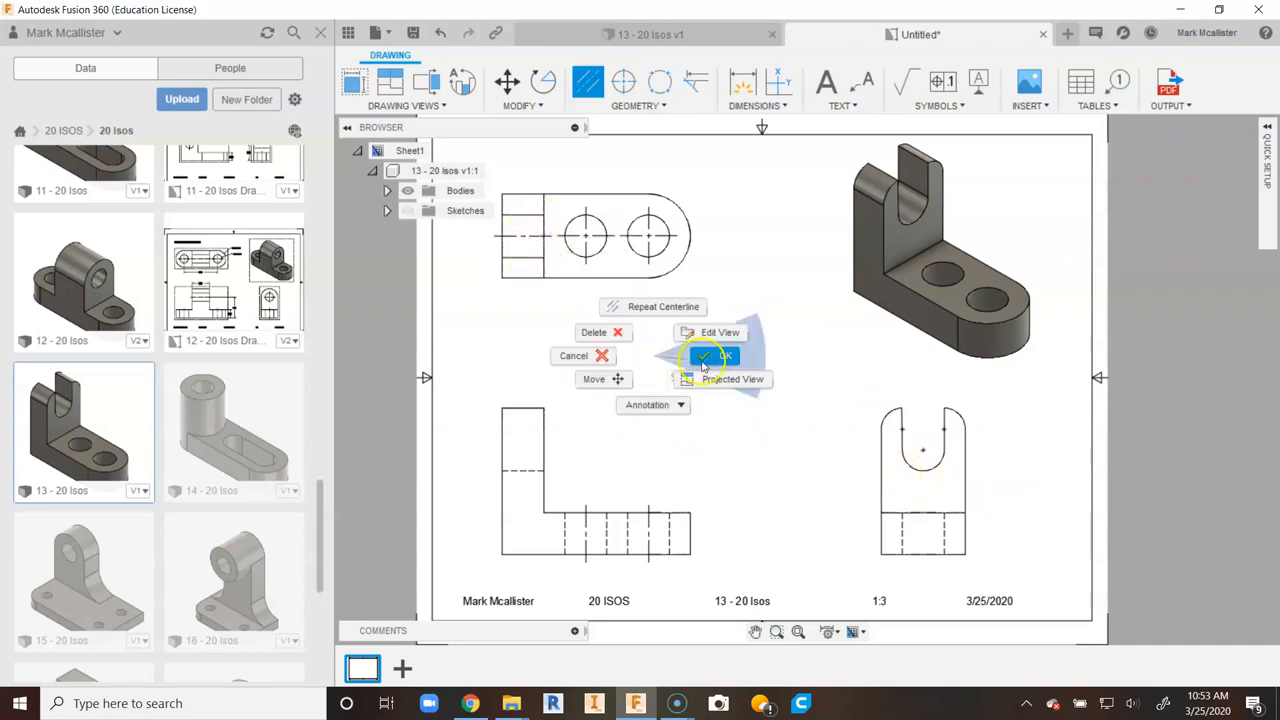
left_click(703, 360)
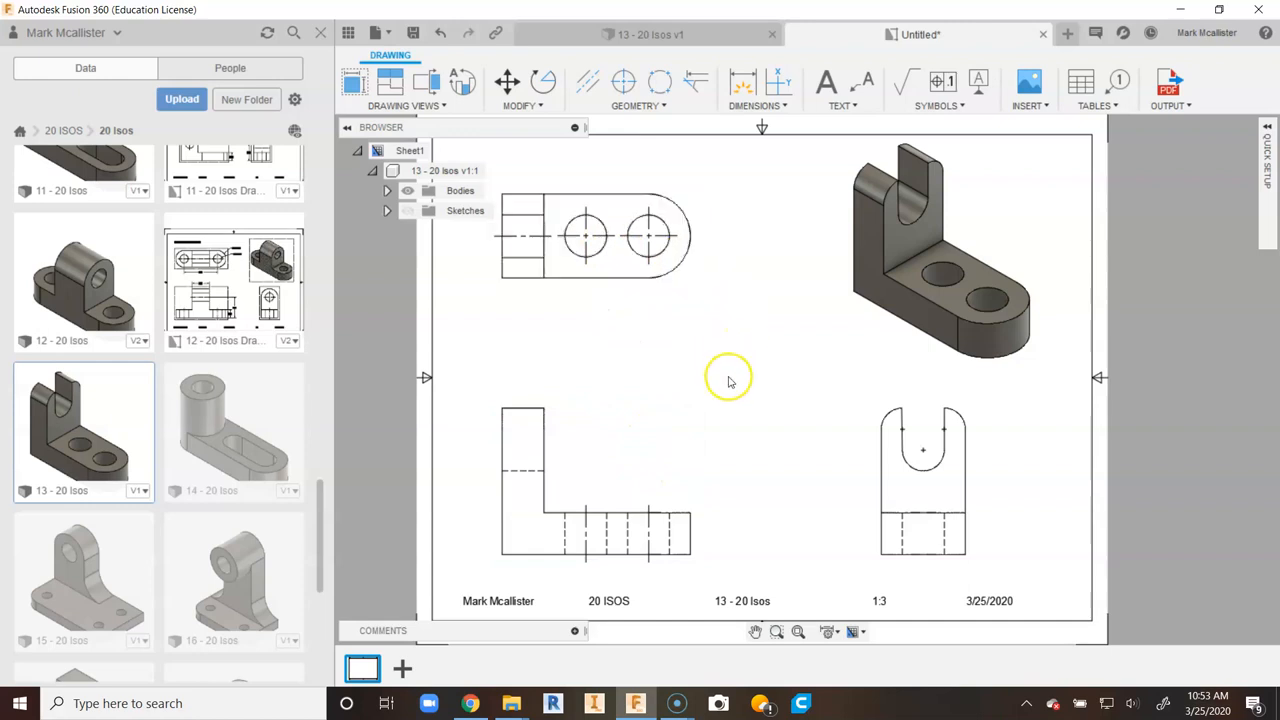
Step: Dimension the radius of the rounded end in the top view, placing the text outside the part
left_click(745, 83)
left_click(684, 264)
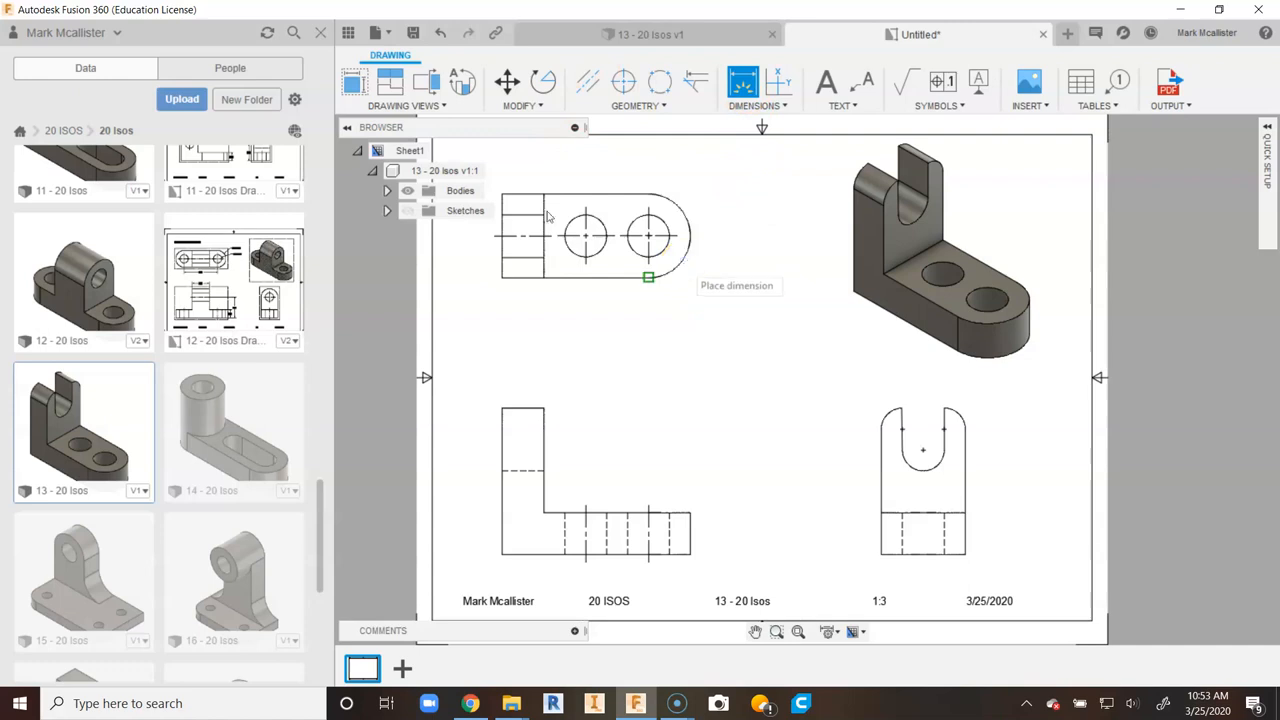
left_click(700, 204)
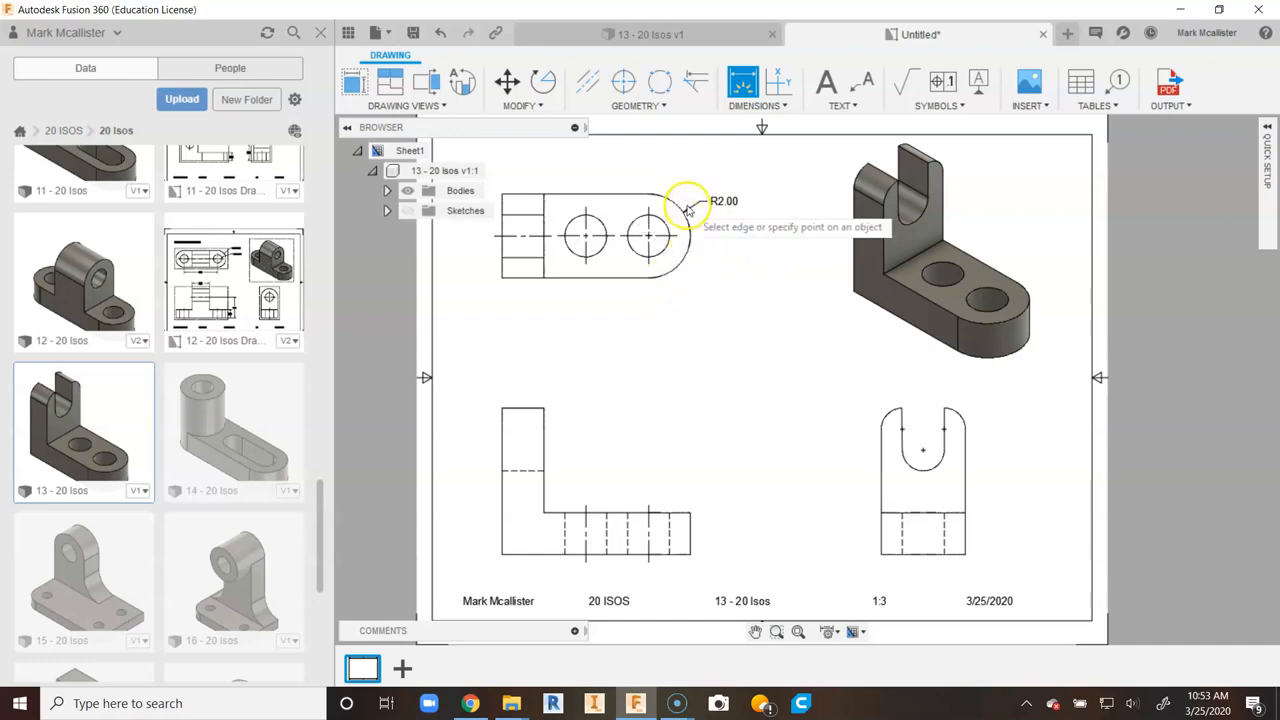
right_click(744, 270)
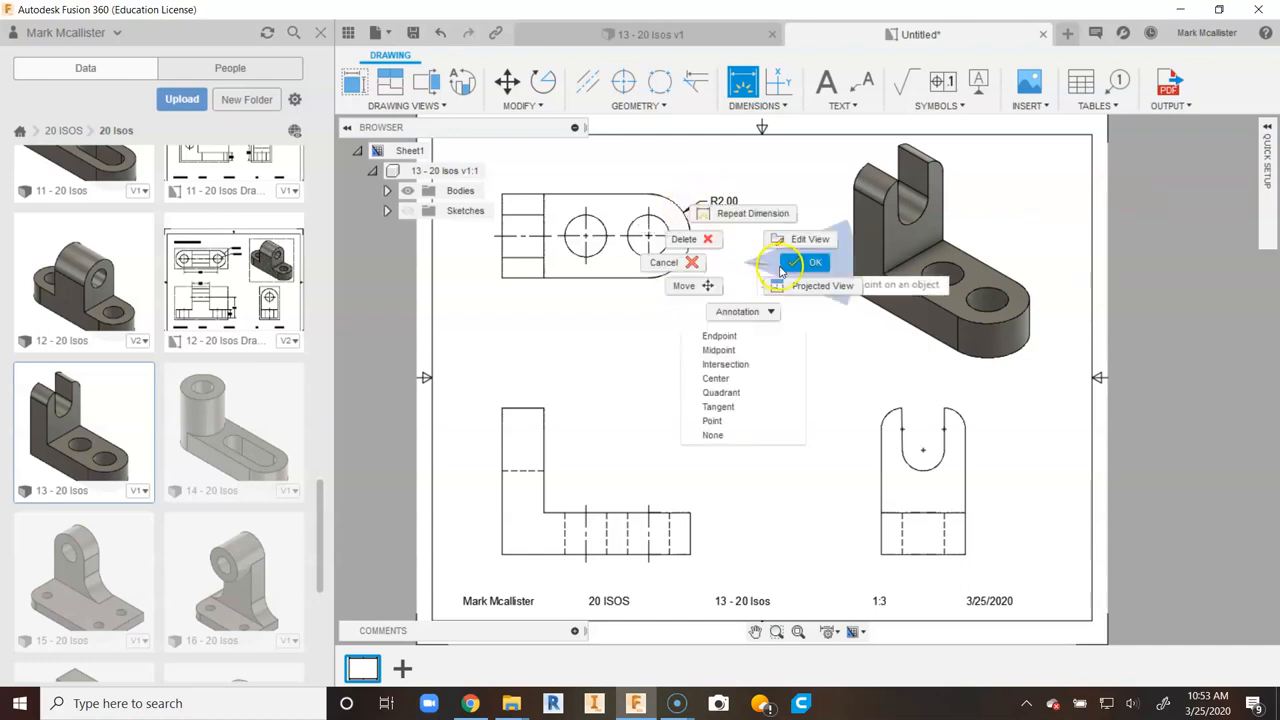
left_click(781, 268)
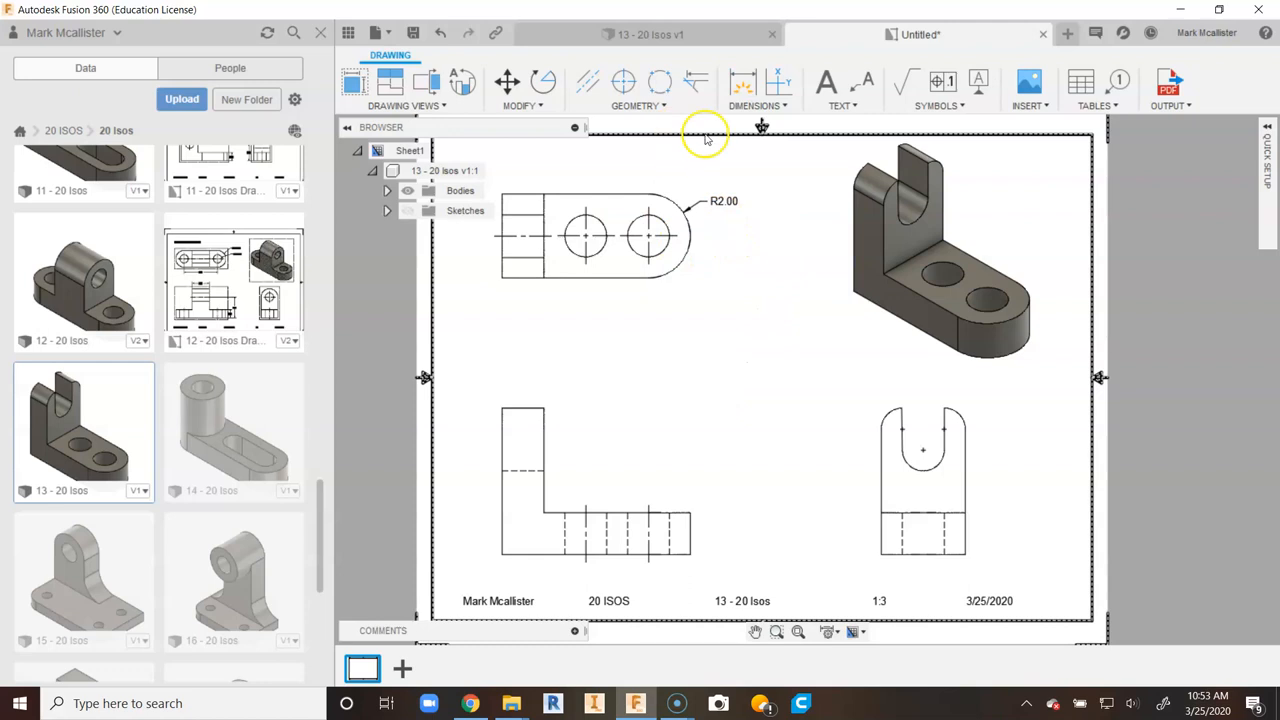
Step: Dimension the radius of the slot's bottom arc in the side view, placing the text above the upright
left_click(742, 82)
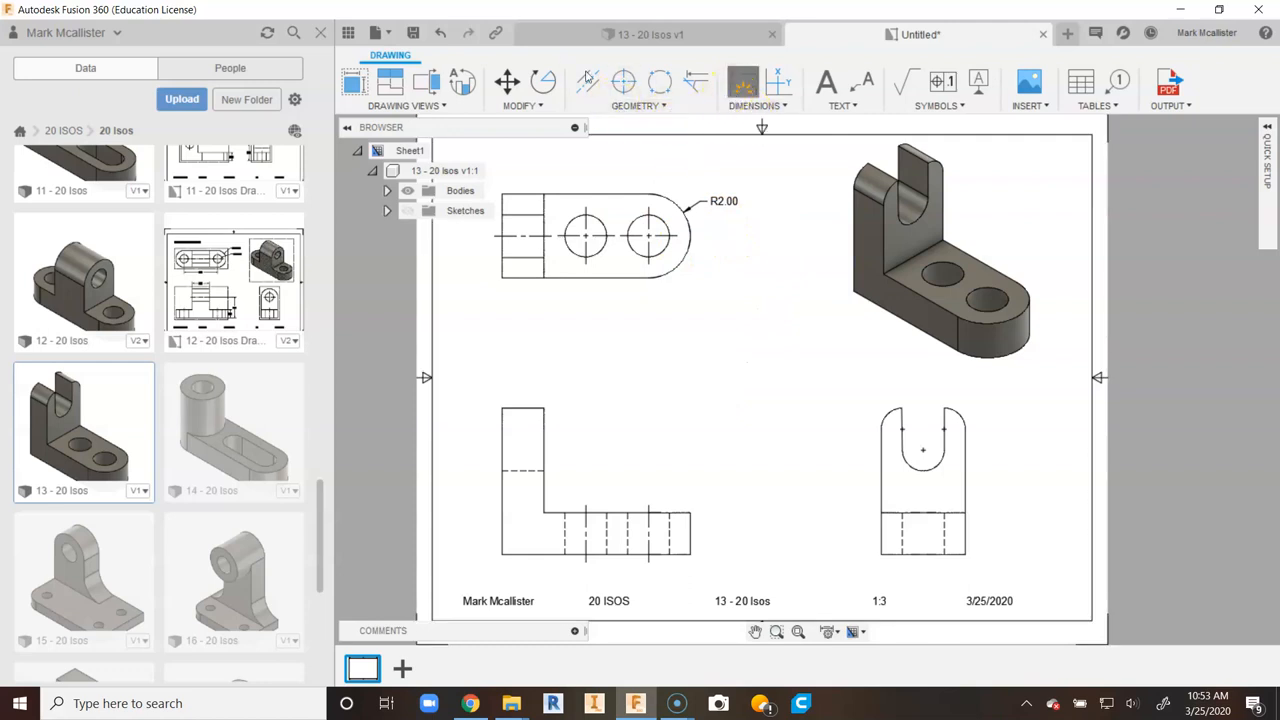
left_click(924, 468)
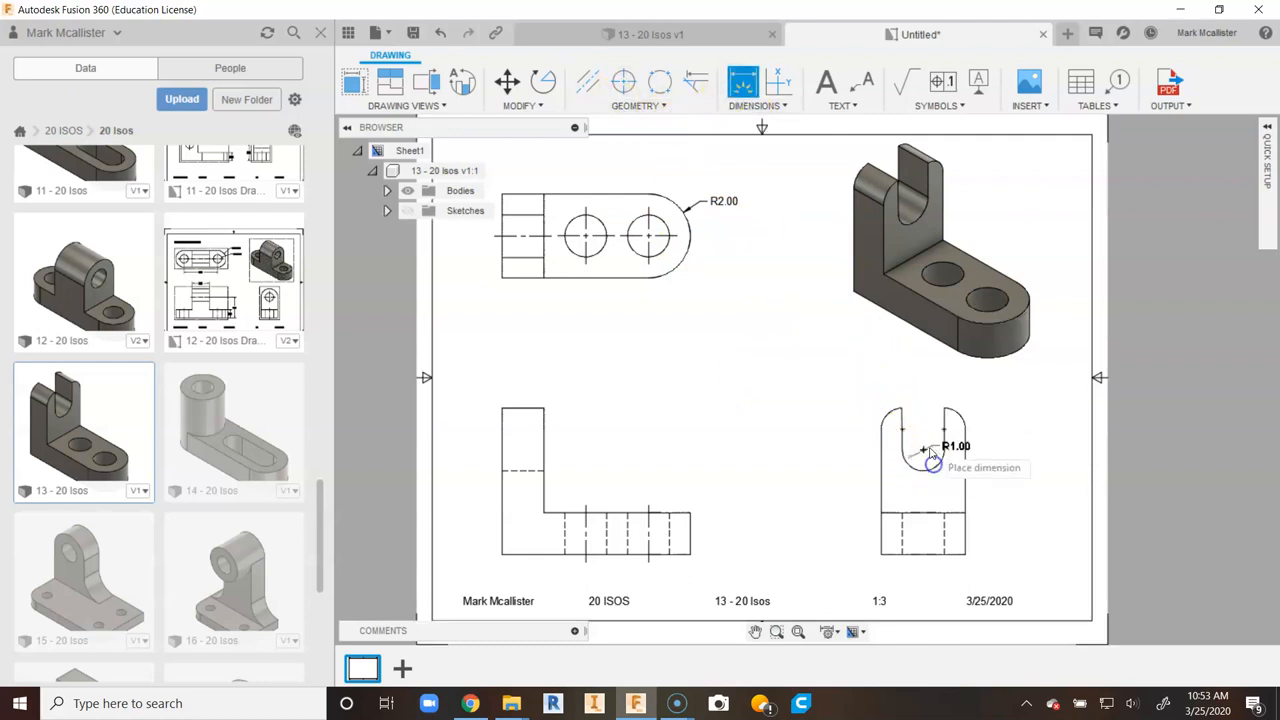
scroll(928, 465, "up", 5)
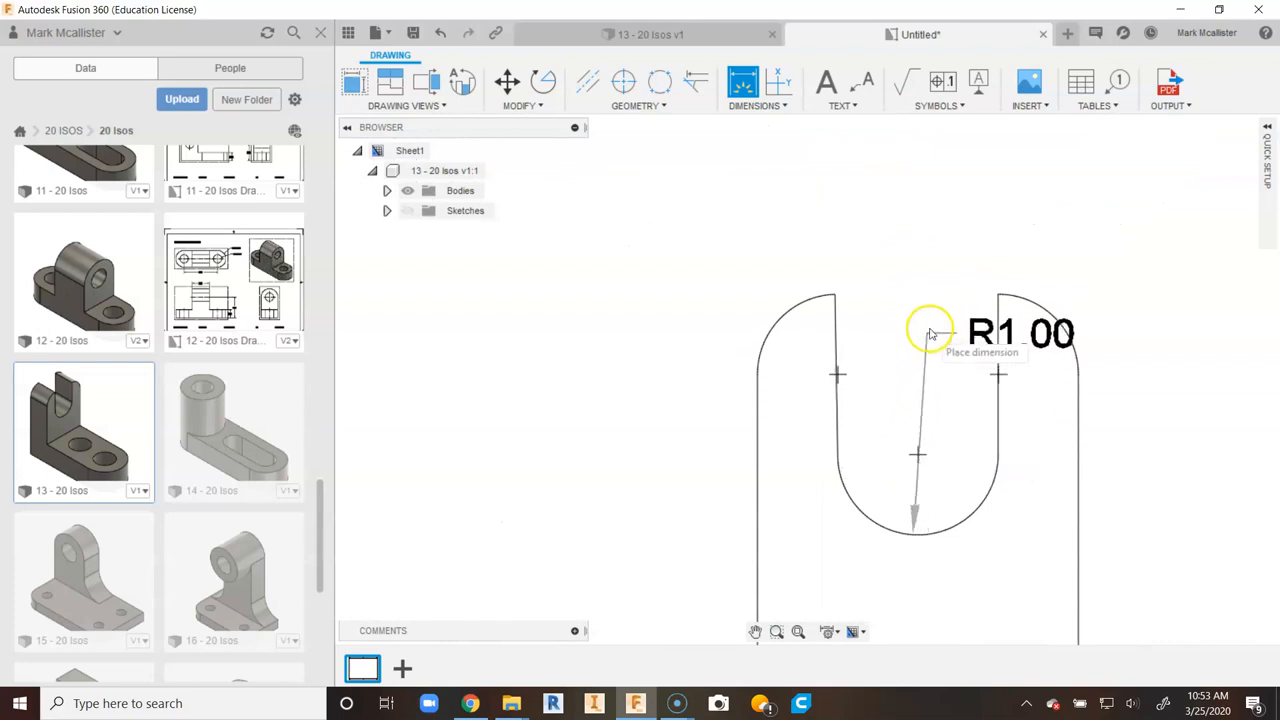
left_click(1000, 256)
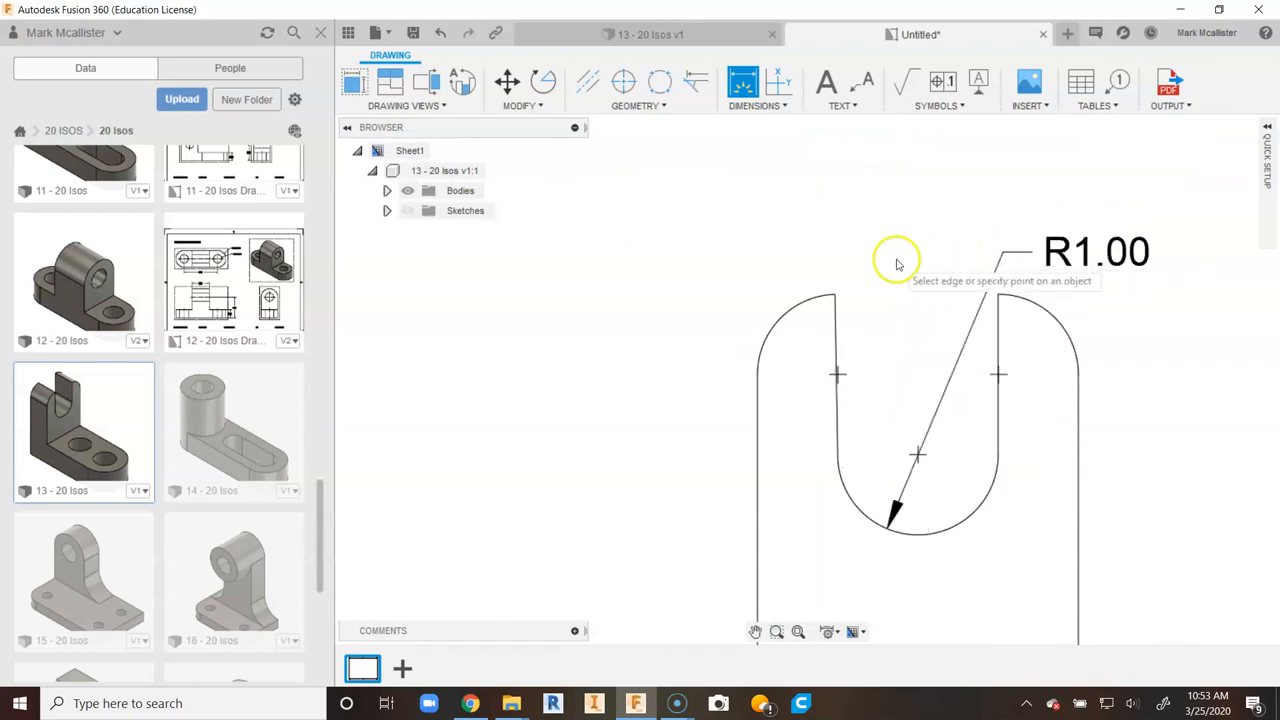
scroll(721, 268, "down", 2)
scroll(719, 272, "down", 2)
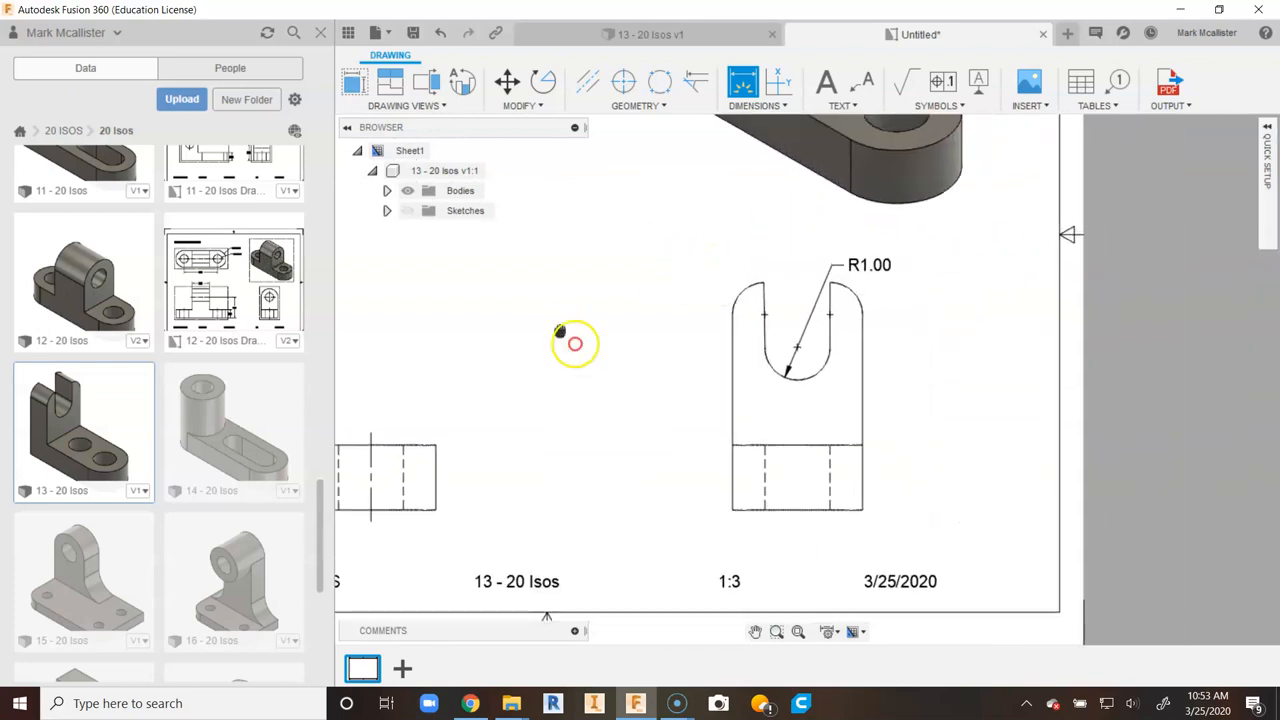
middle_click_drag(571, 343, 857, 406)
scroll(812, 395, "down", 1)
scroll(812, 395, "down", 1)
right_click(776, 323)
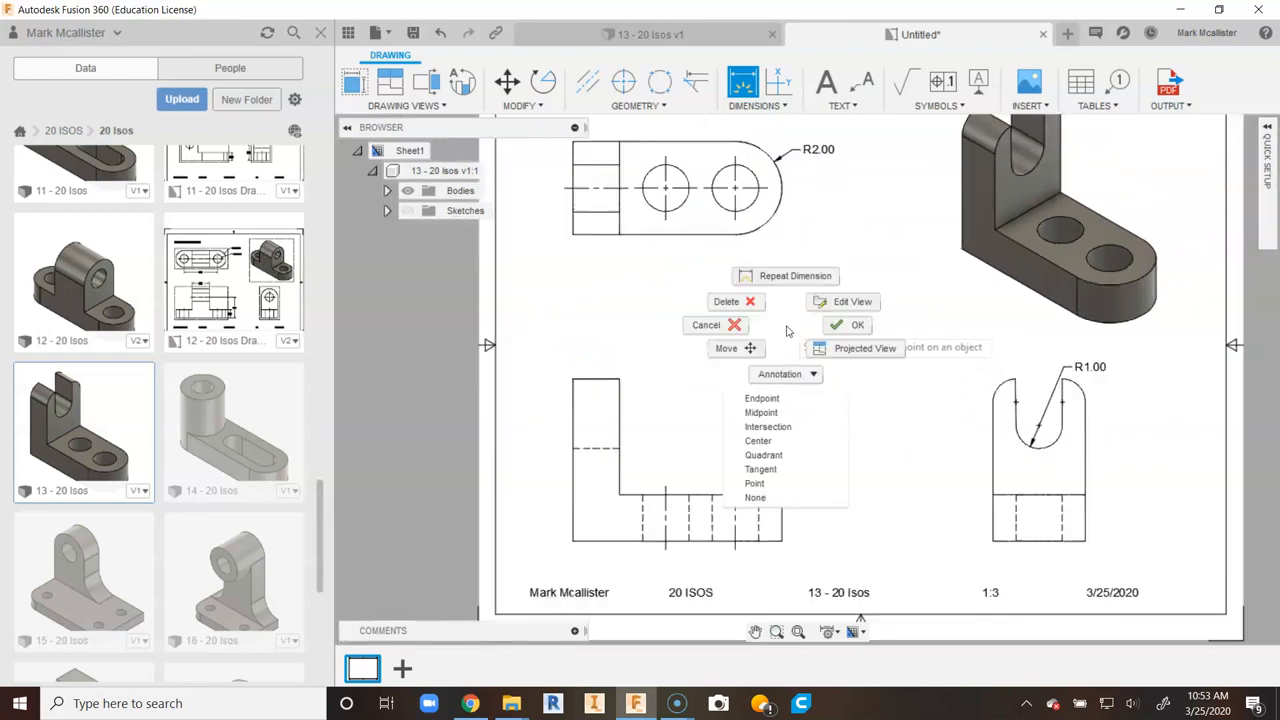
left_click(846, 325)
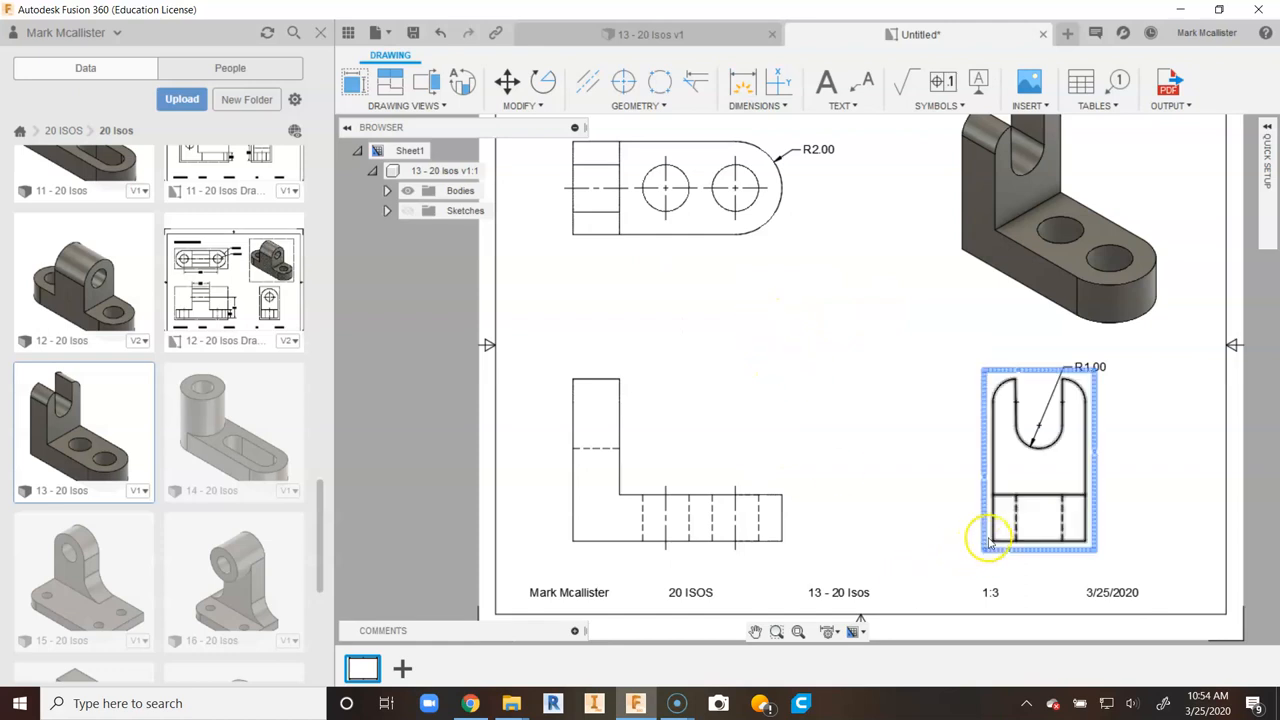
Step: Add a vertical centerline between the two hidden hole edges in the base of the side view
left_click(589, 83)
left_click(1016, 518)
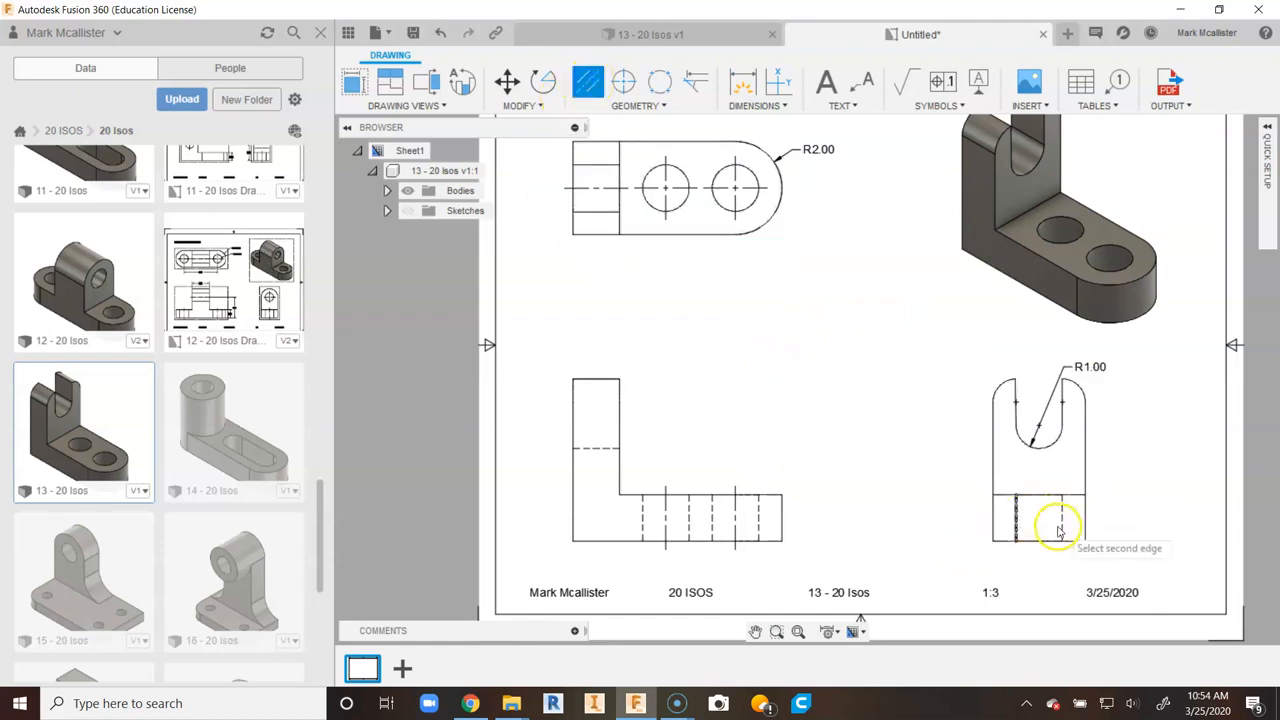
left_click(1063, 530)
right_click(808, 320)
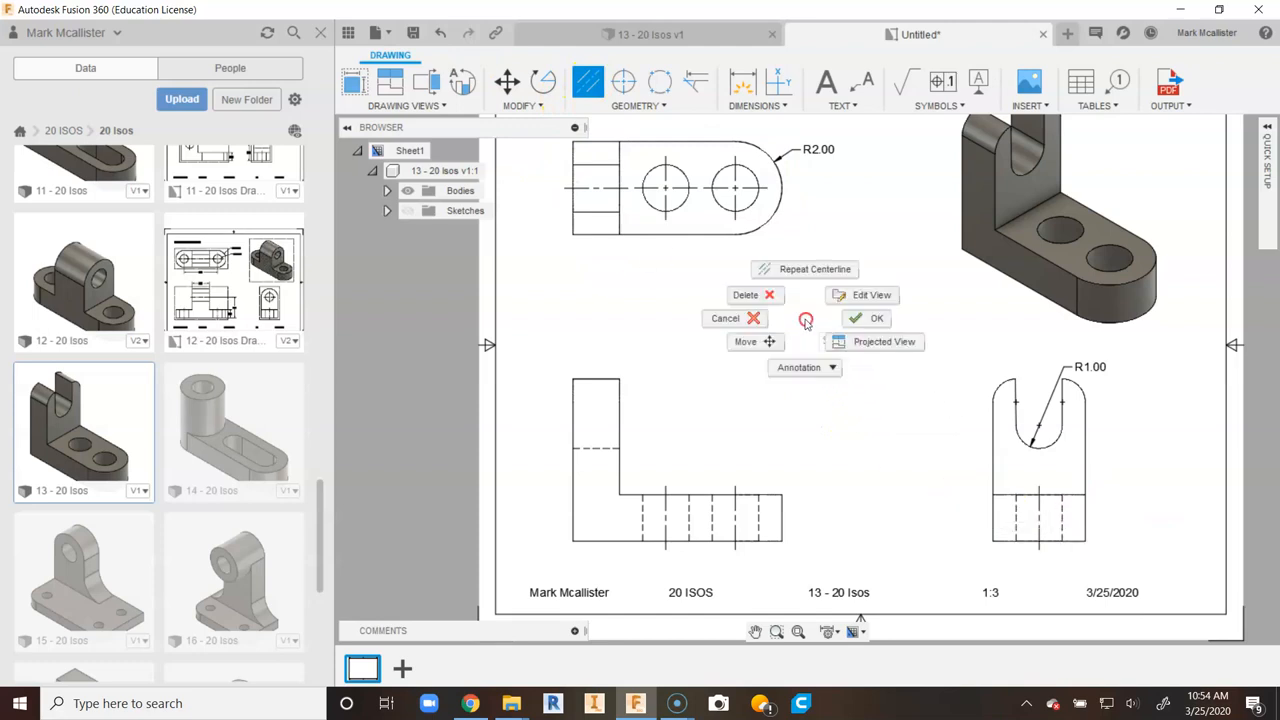
Step: Dimension the diameter of the hole nearest the rounded end in the top view, outside the part, and append x2 to its text
left_click(857, 319)
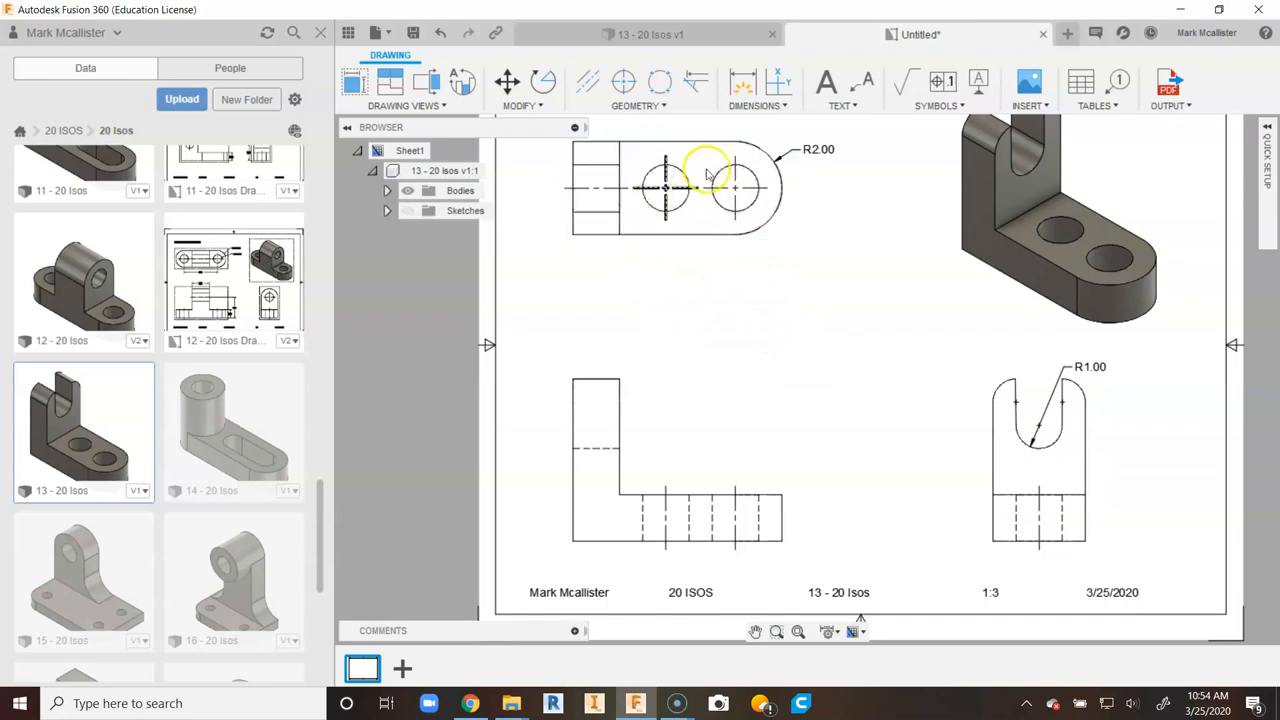
left_click(742, 82)
left_click(752, 212)
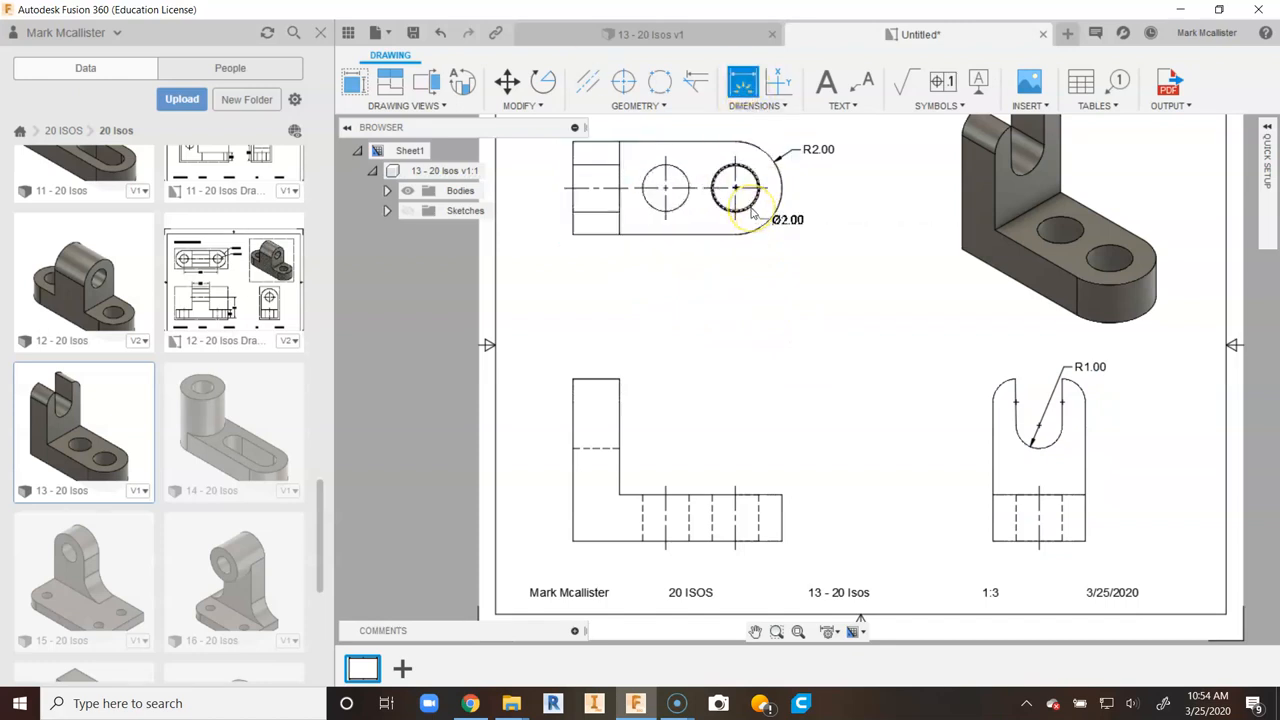
key("Escape")
left_click(674, 208)
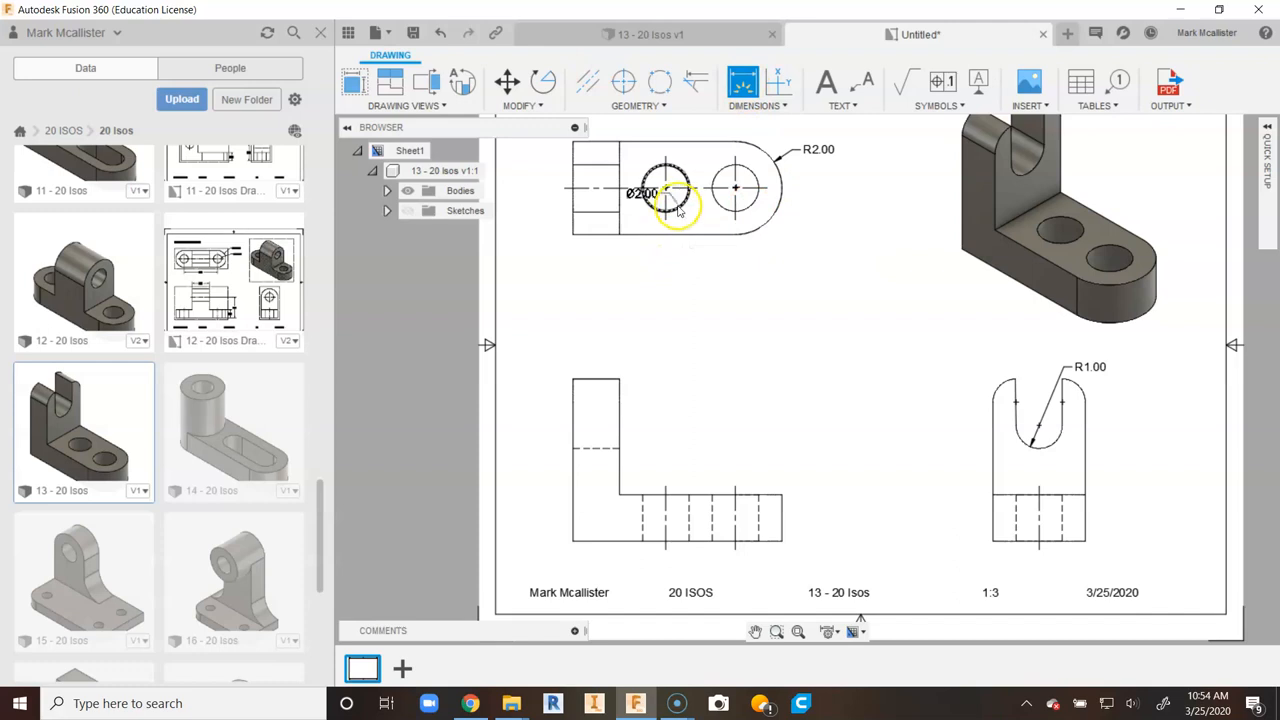
key("Escape")
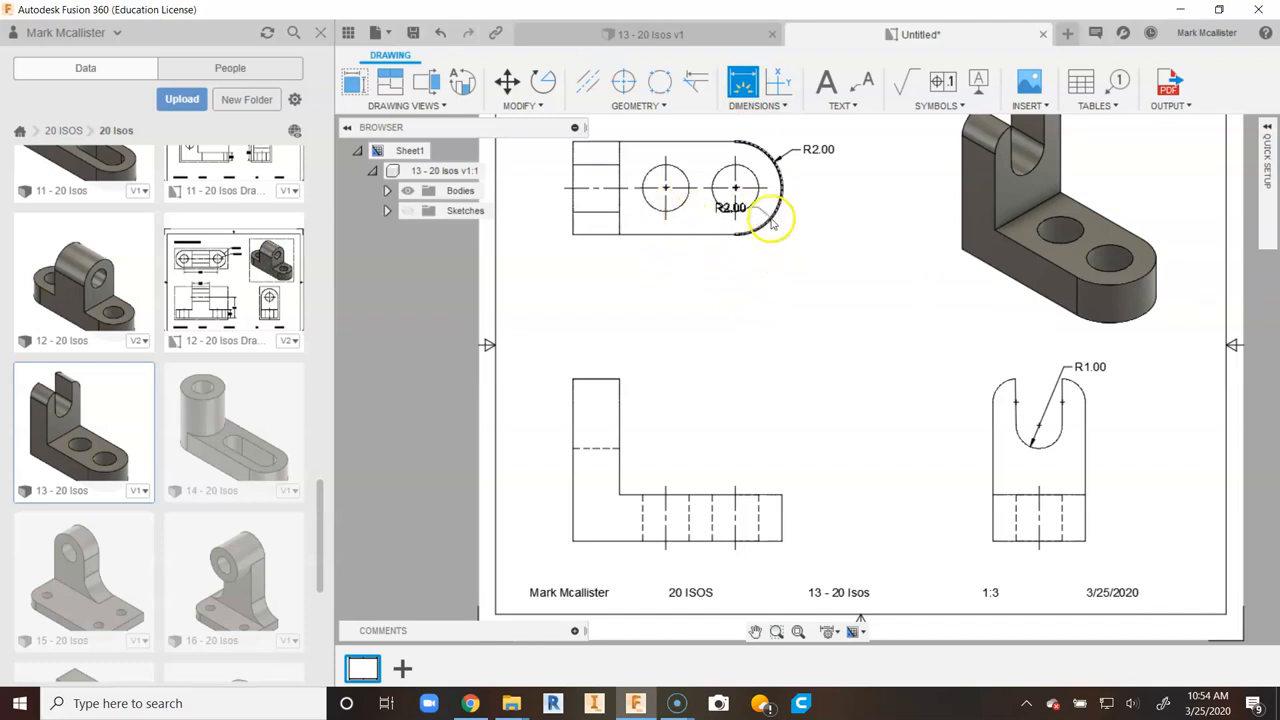
left_click(756, 209)
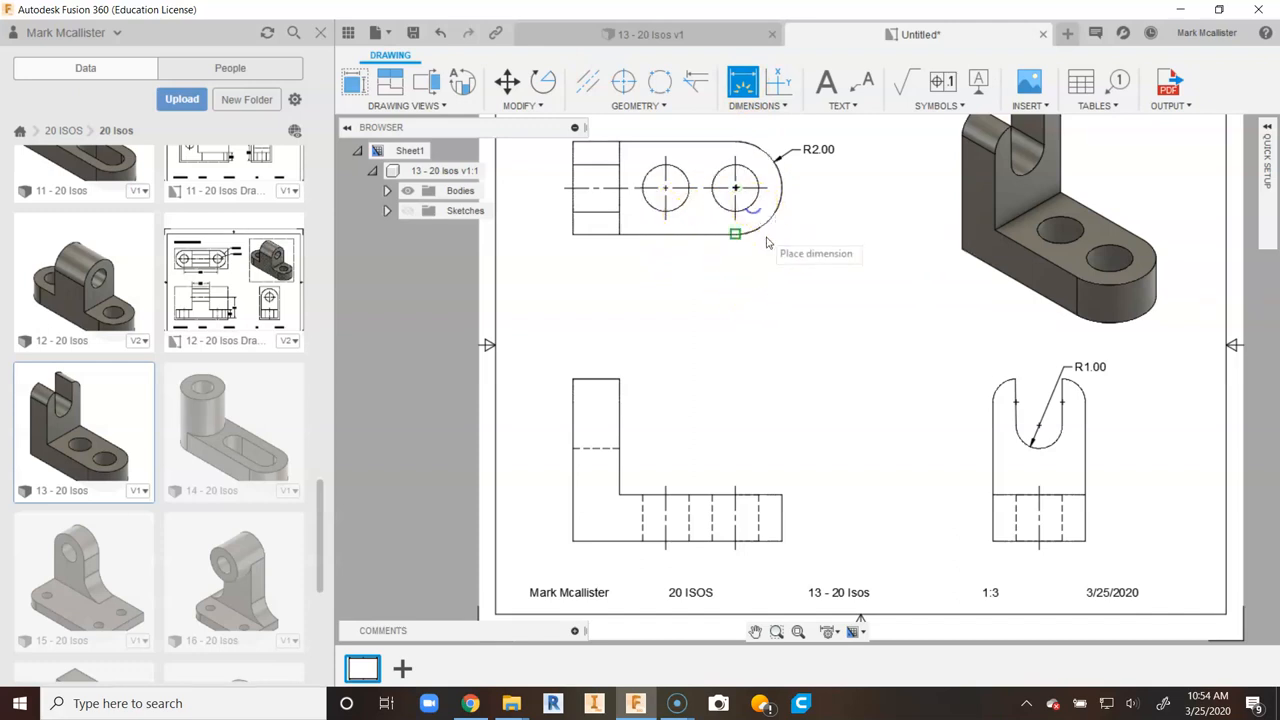
left_click(798, 231)
right_click(797, 259)
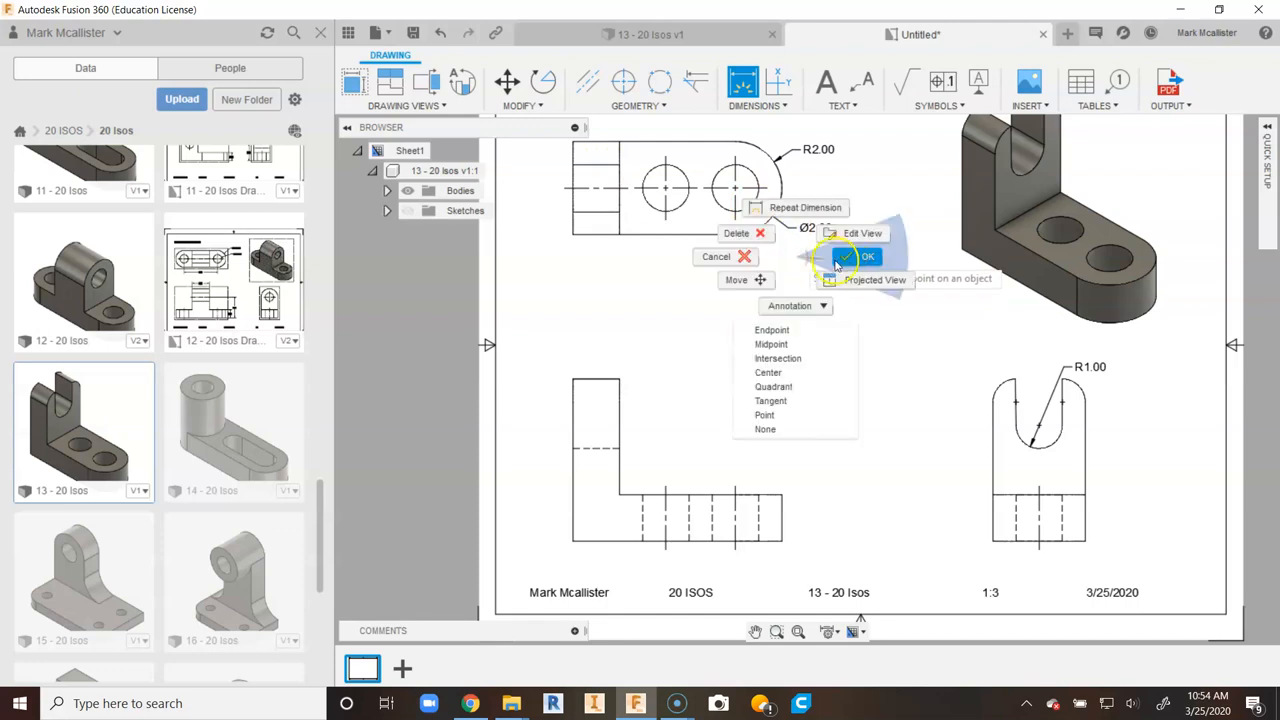
left_click(851, 257)
left_click(828, 229)
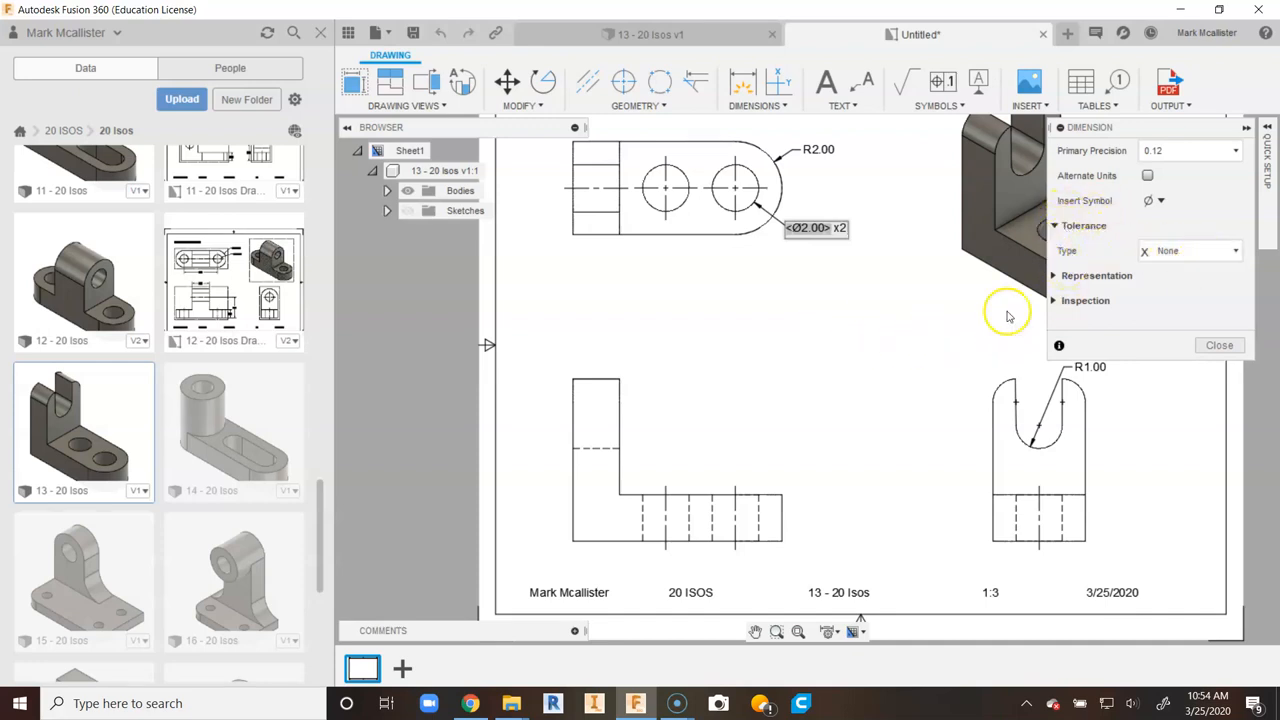
Step: Examine the tolerance, symbol, representation and inspection options for the hole diameter dimension, then close its settings
left_click(1078, 303)
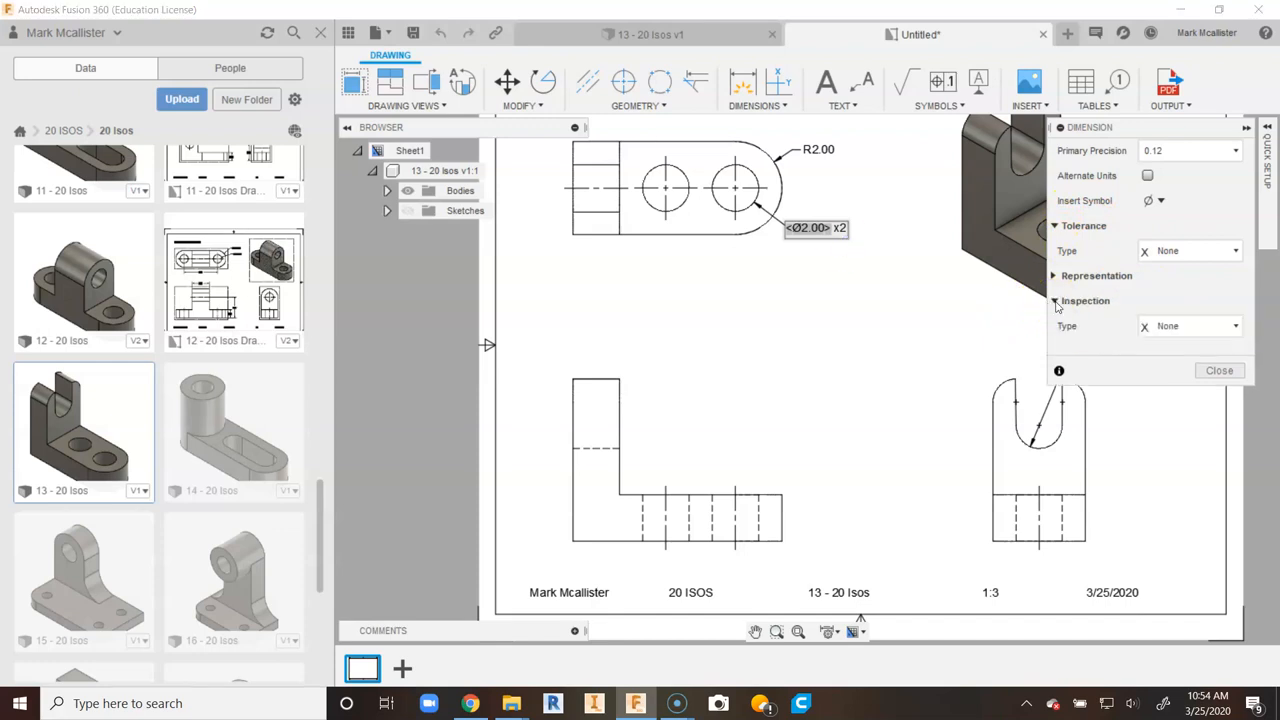
left_click(1055, 275)
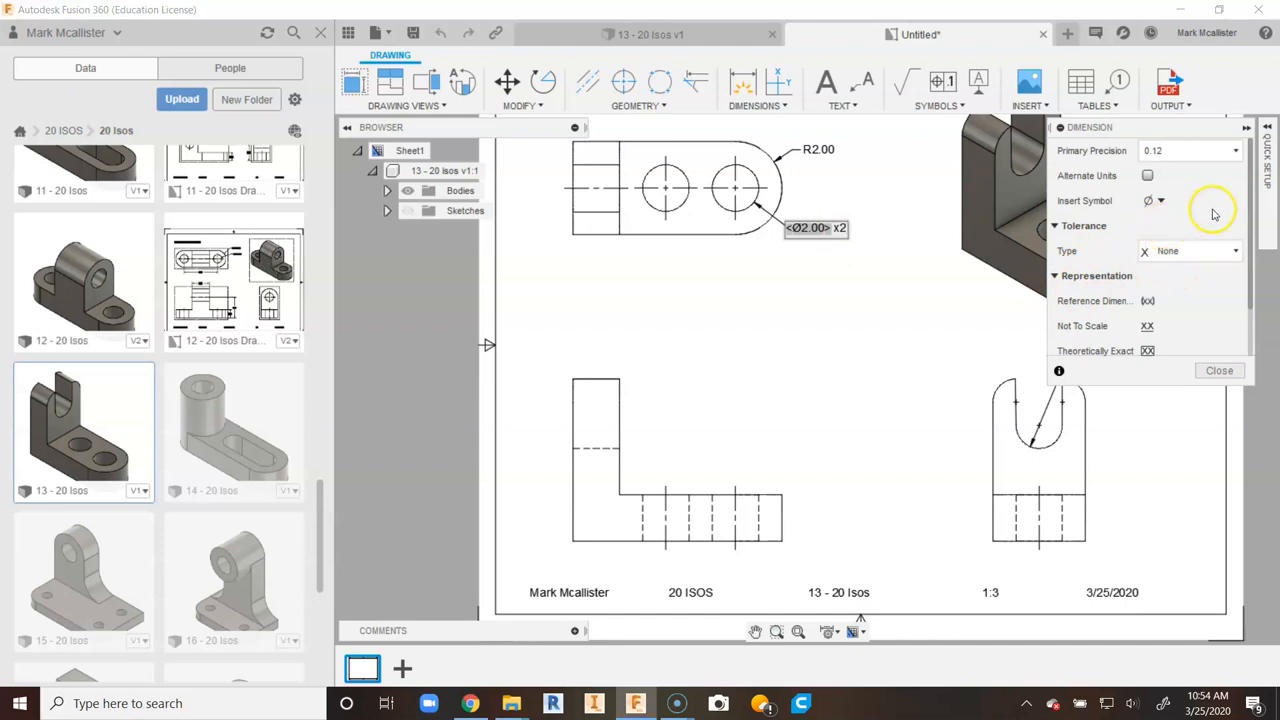
scroll(1203, 236, "down", 2)
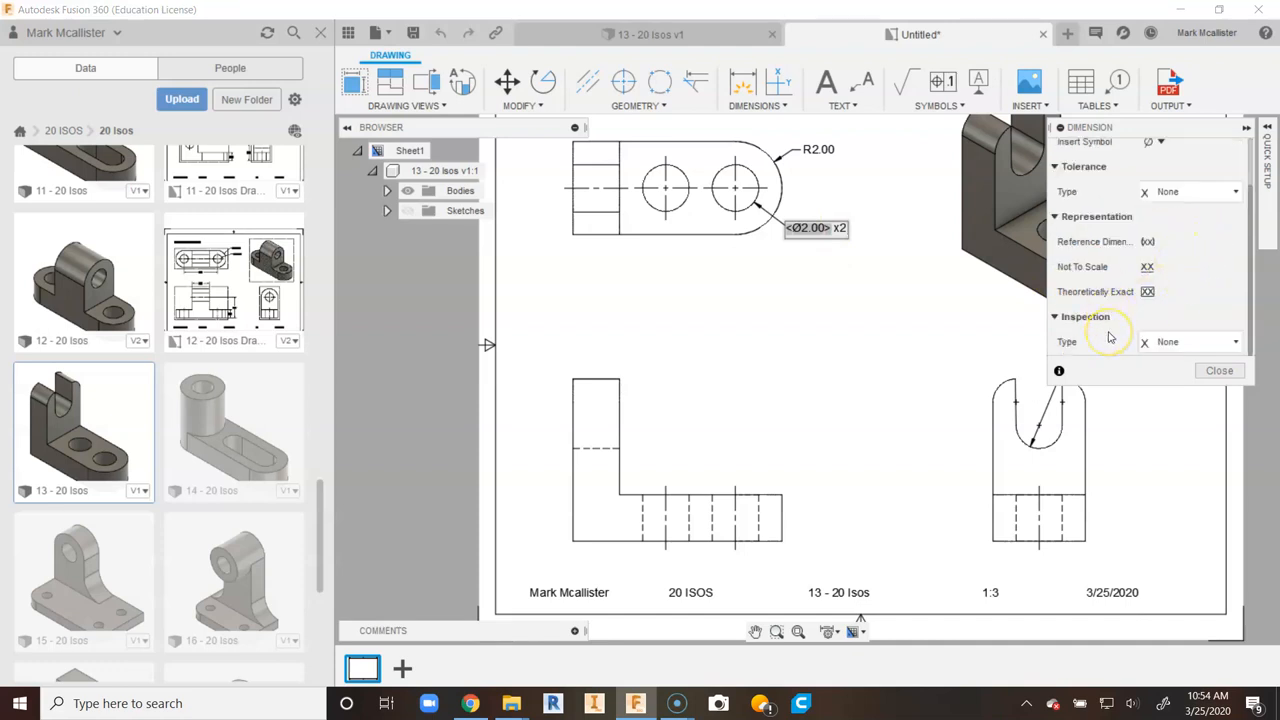
scroll(1200, 274, "up", 2)
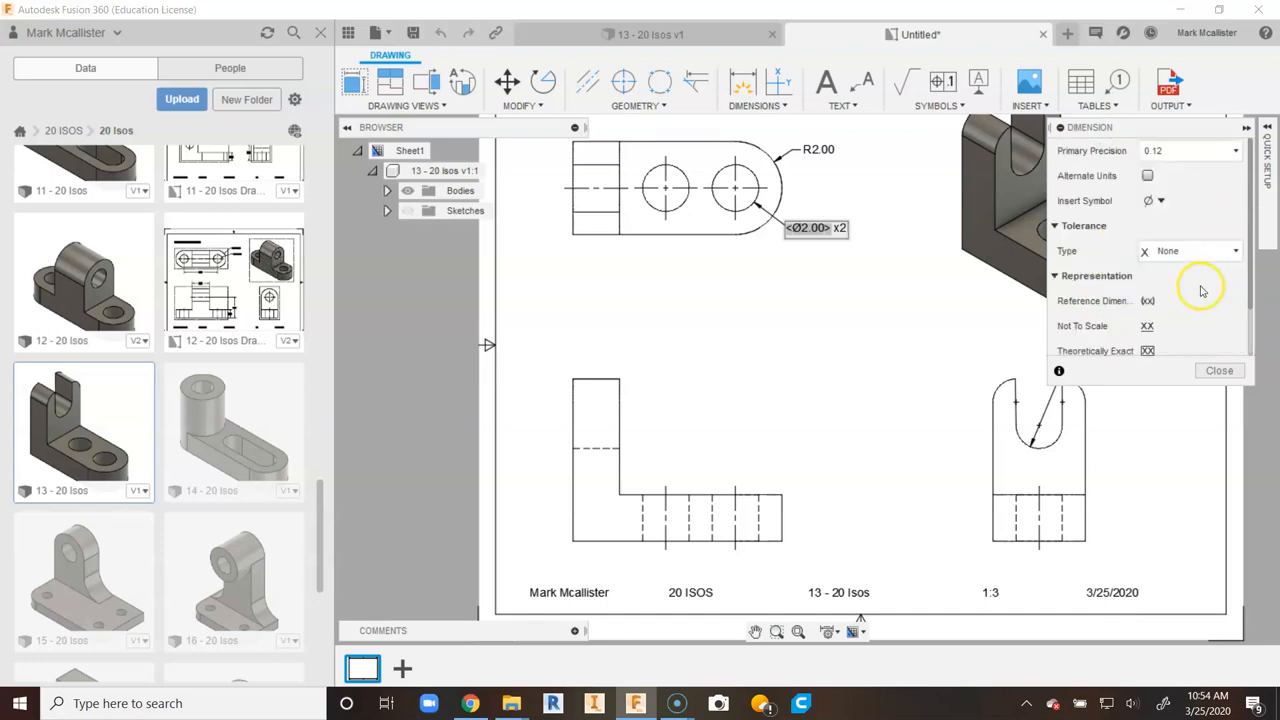
left_click(1231, 252)
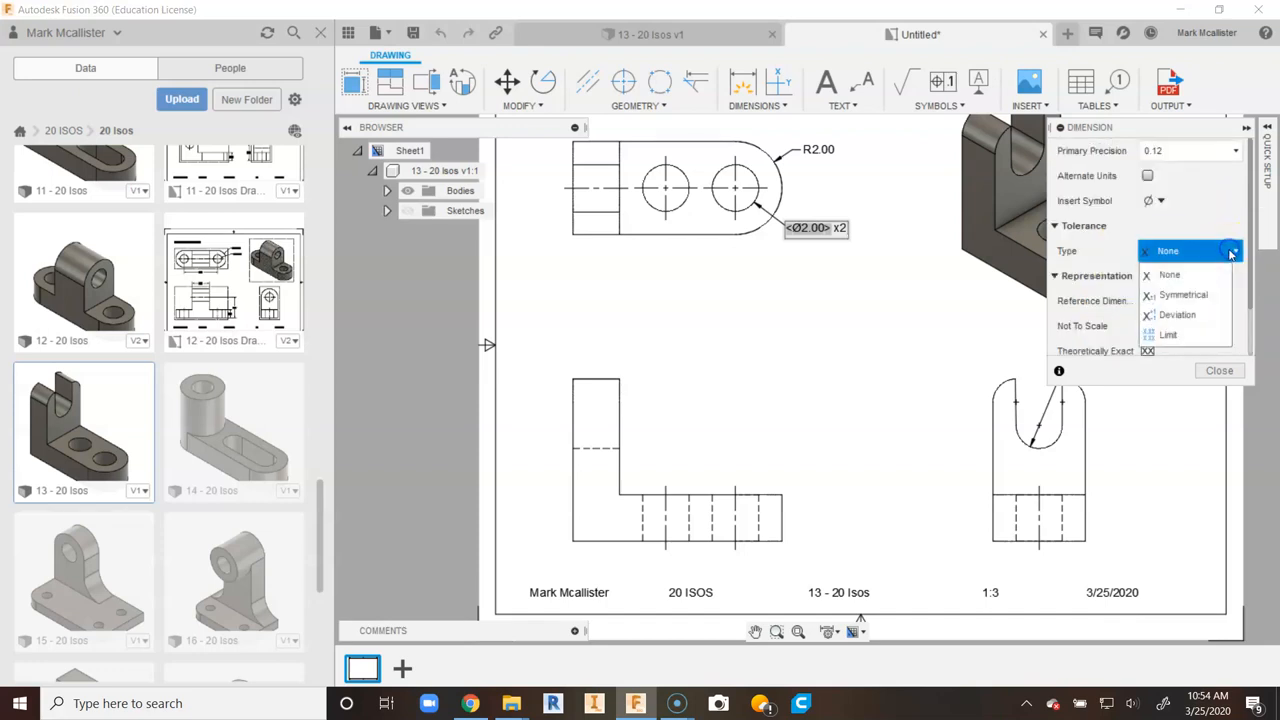
left_click(1206, 294)
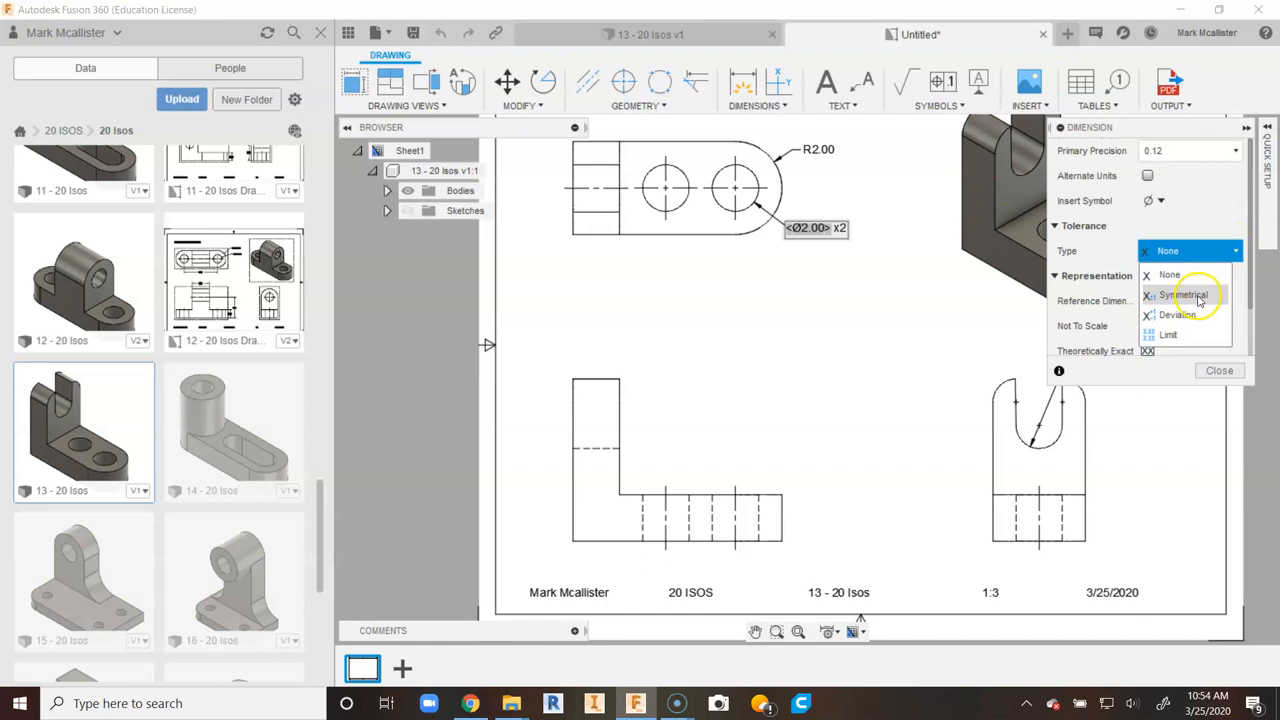
left_click(1142, 222)
left_click(1163, 207)
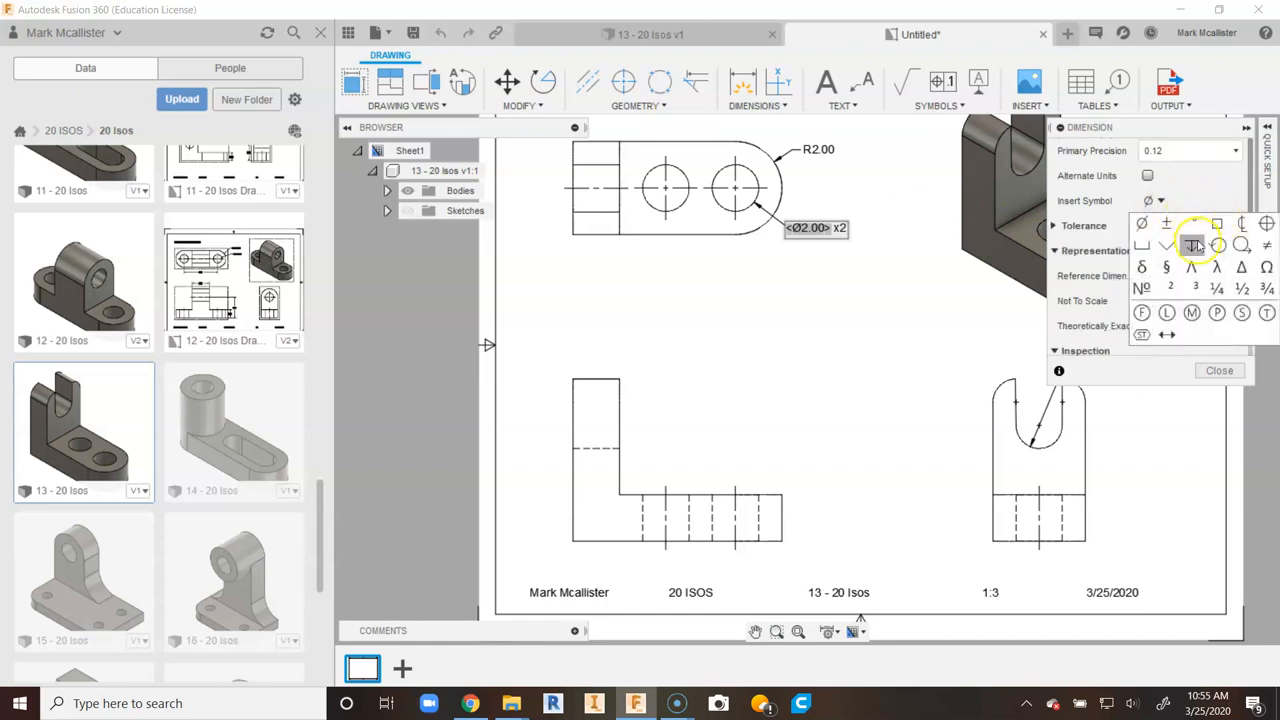
left_click(1195, 245)
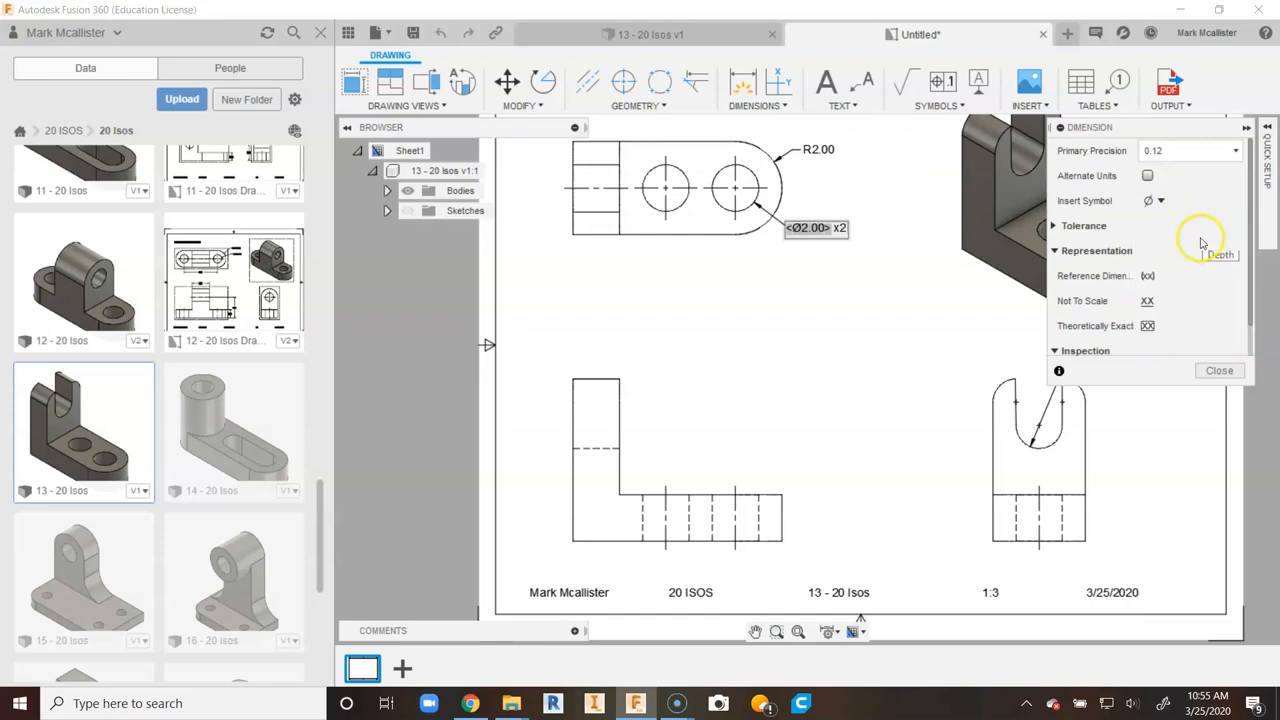
left_click(1163, 202)
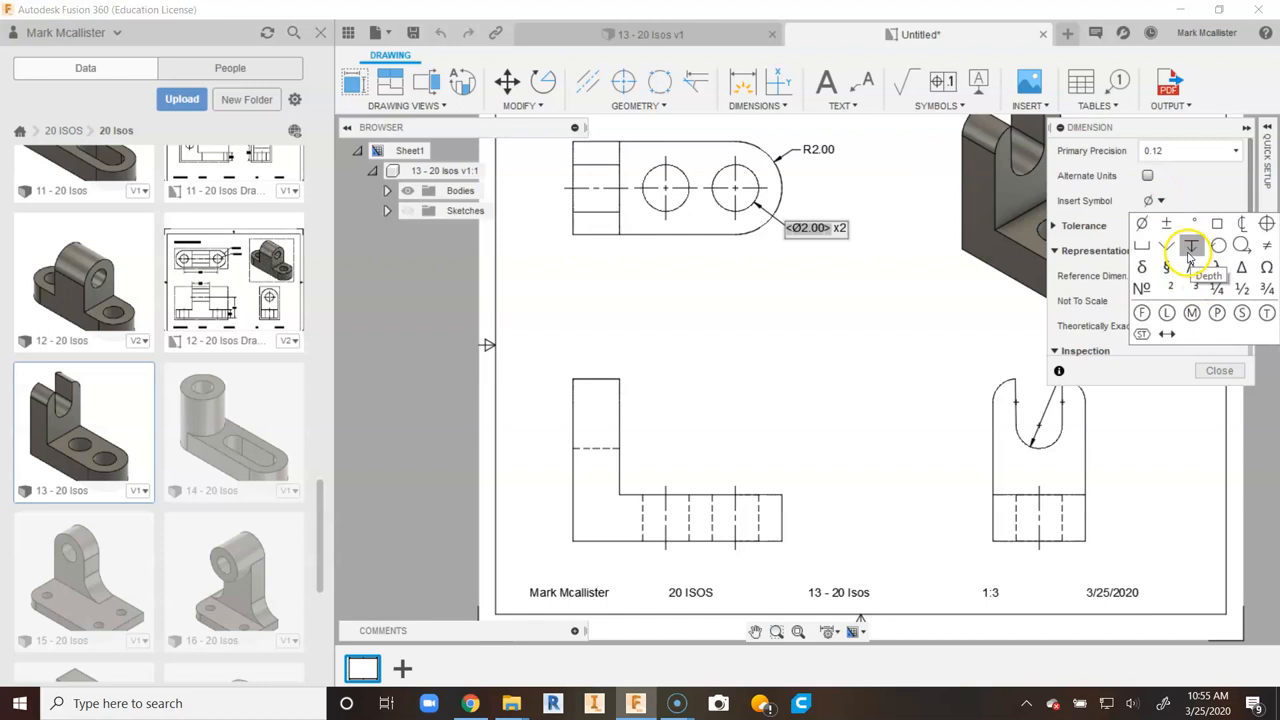
left_click(1096, 251)
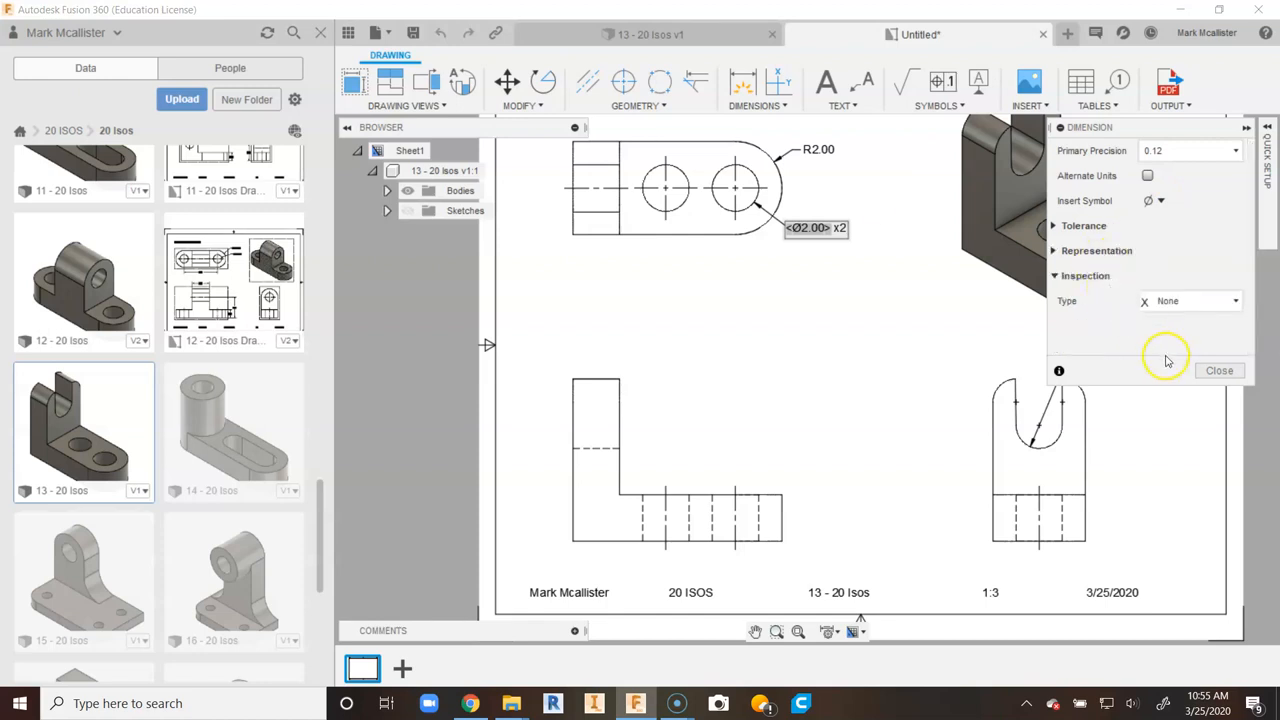
left_click(1210, 371)
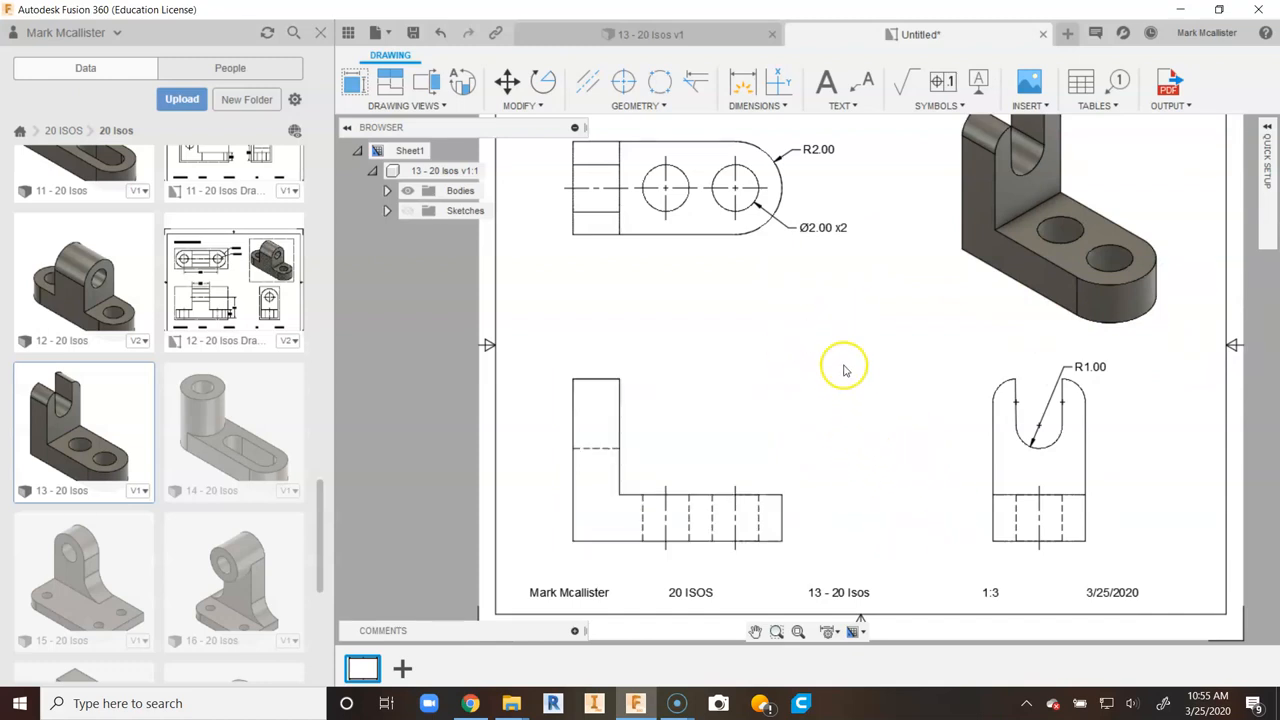
Step: Dimension the horizontal center-to-center distance between the two holes in the top view, placing it below the part
scroll(819, 339, "down", 1)
middle_click_drag(814, 338, 797, 360)
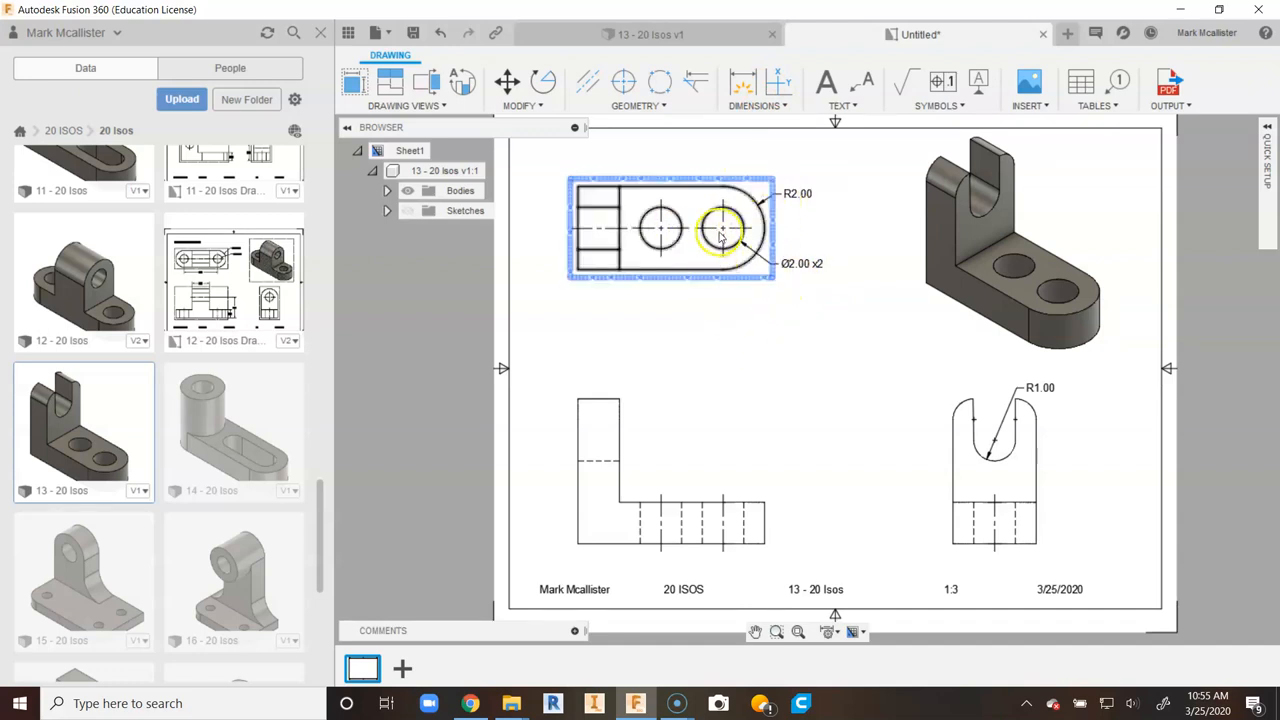
left_click(742, 82)
scroll(703, 235, "up", 2)
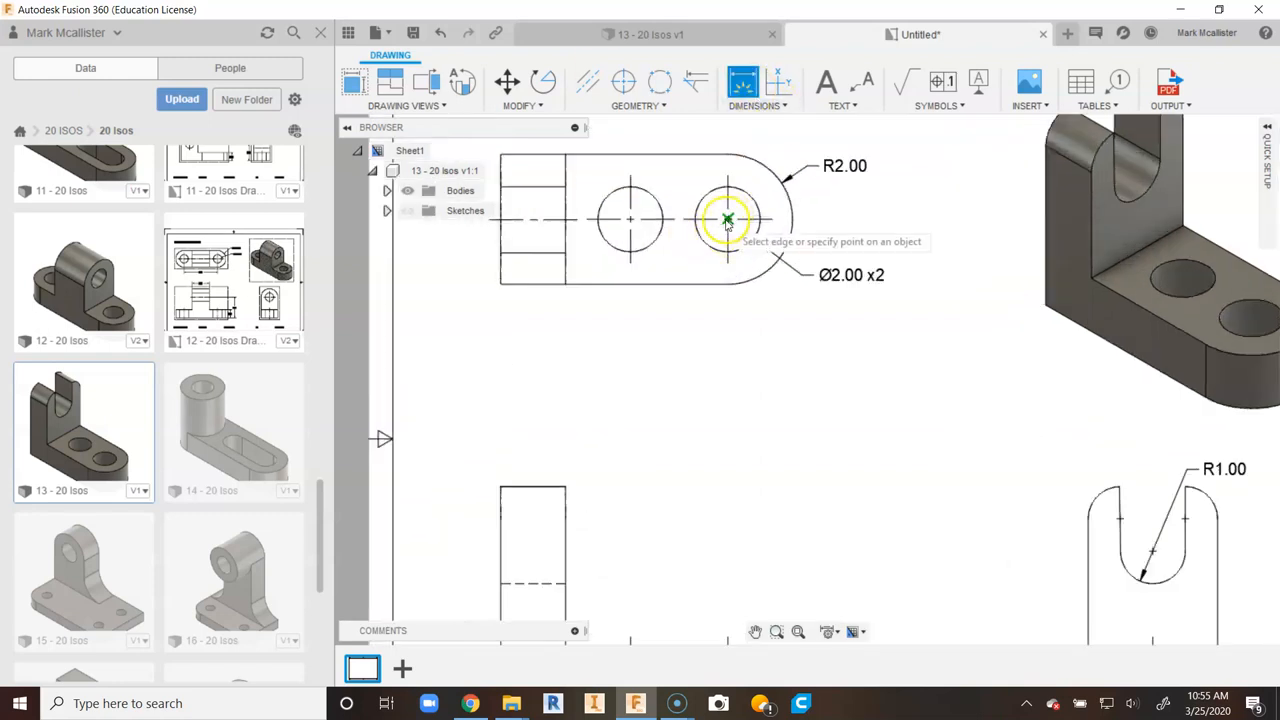
scroll(727, 221, "up", 1)
left_click(727, 220)
scroll(727, 221, "up", 1)
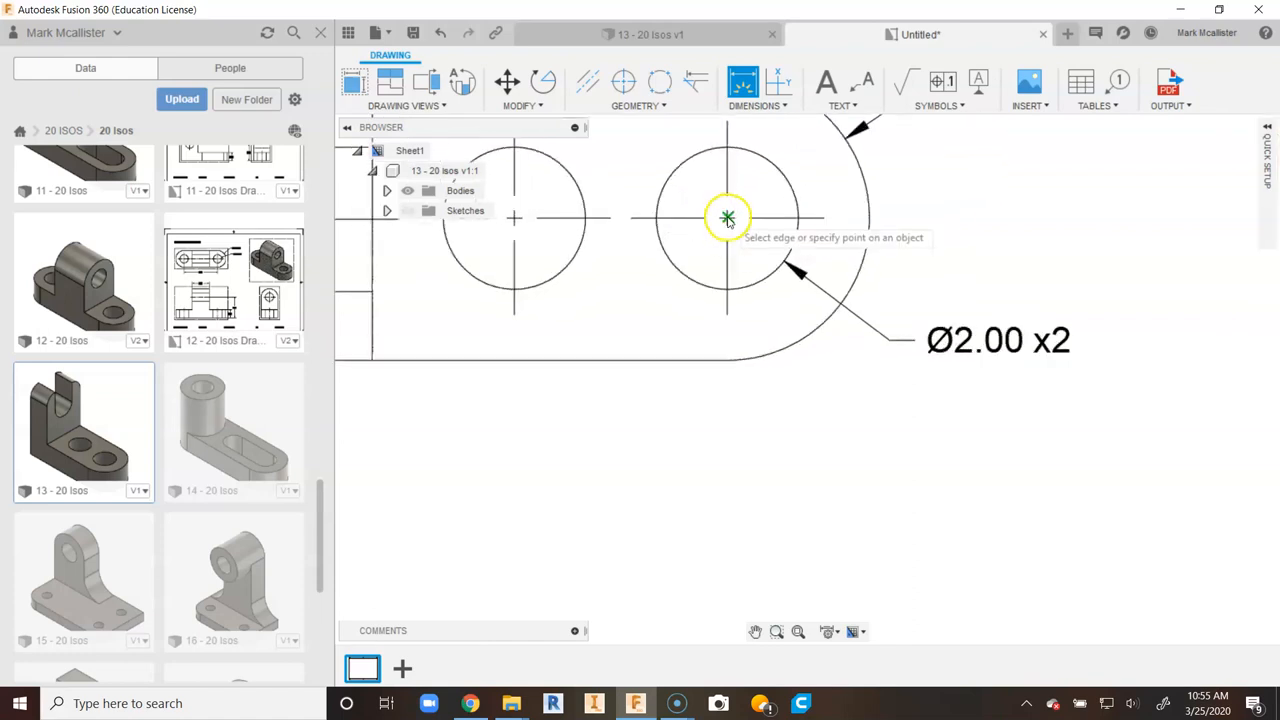
scroll(727, 220, "up", 2)
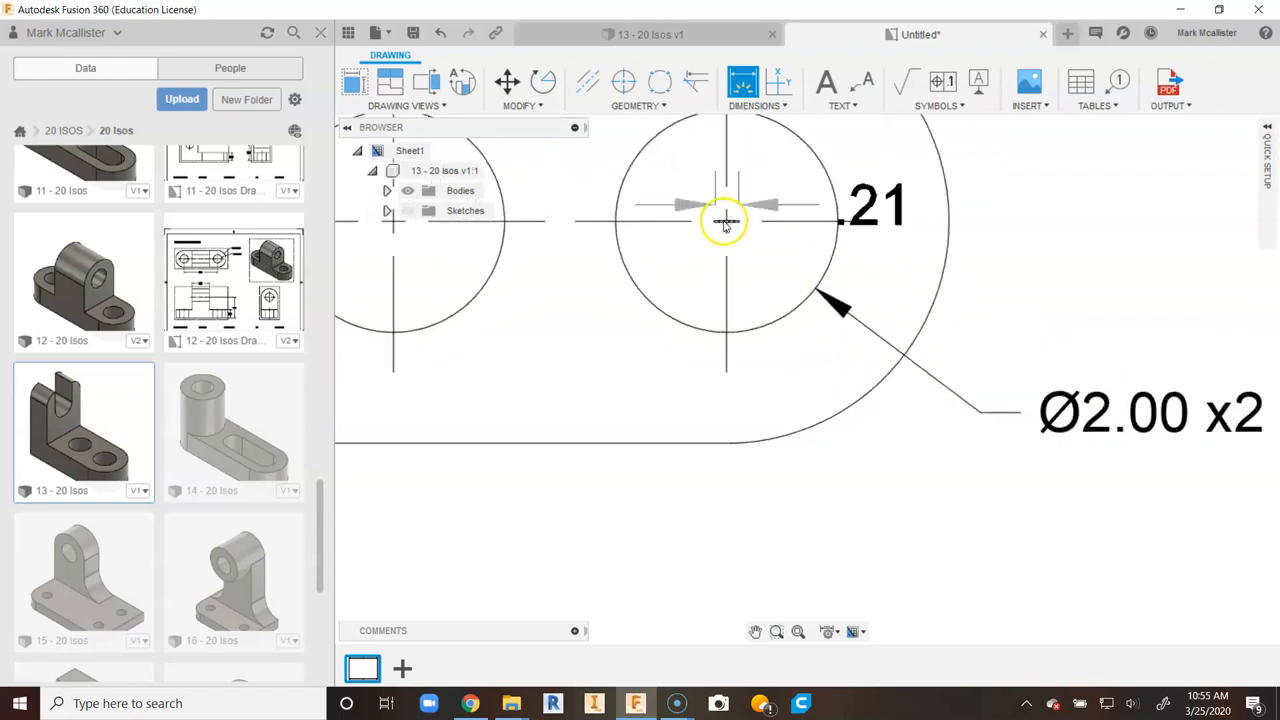
left_click(727, 221)
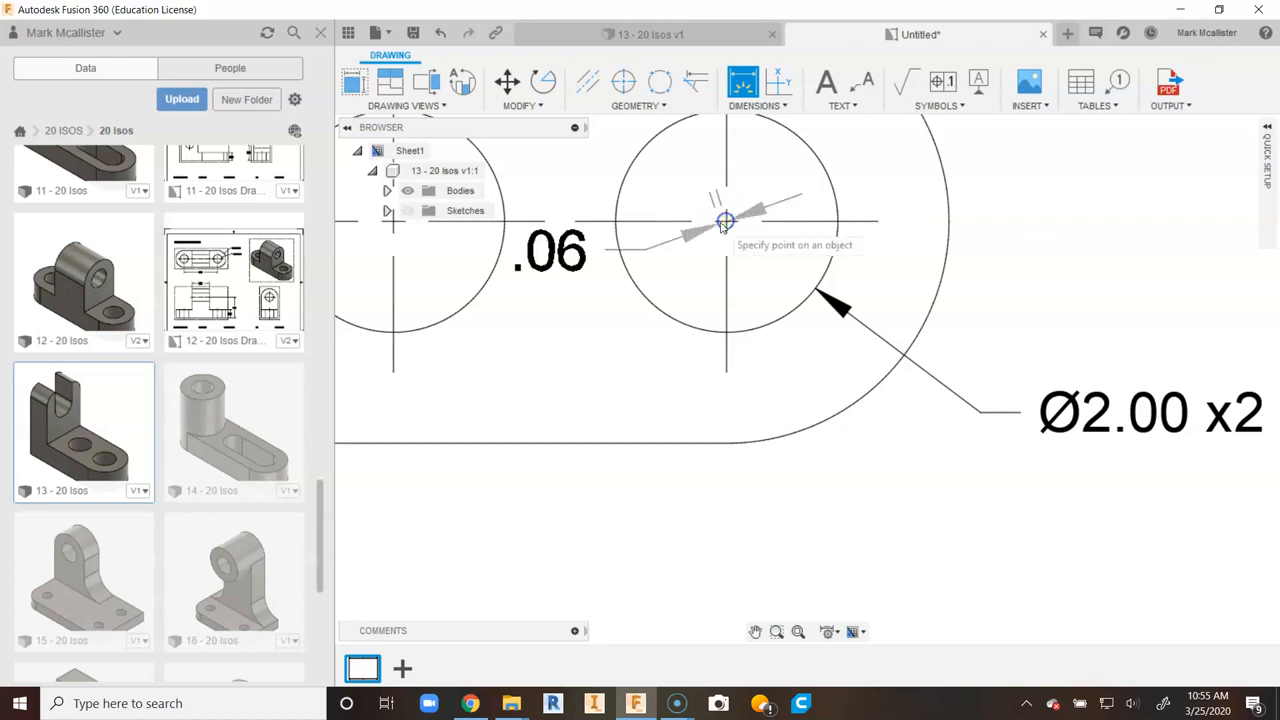
scroll(727, 221, "down", 2)
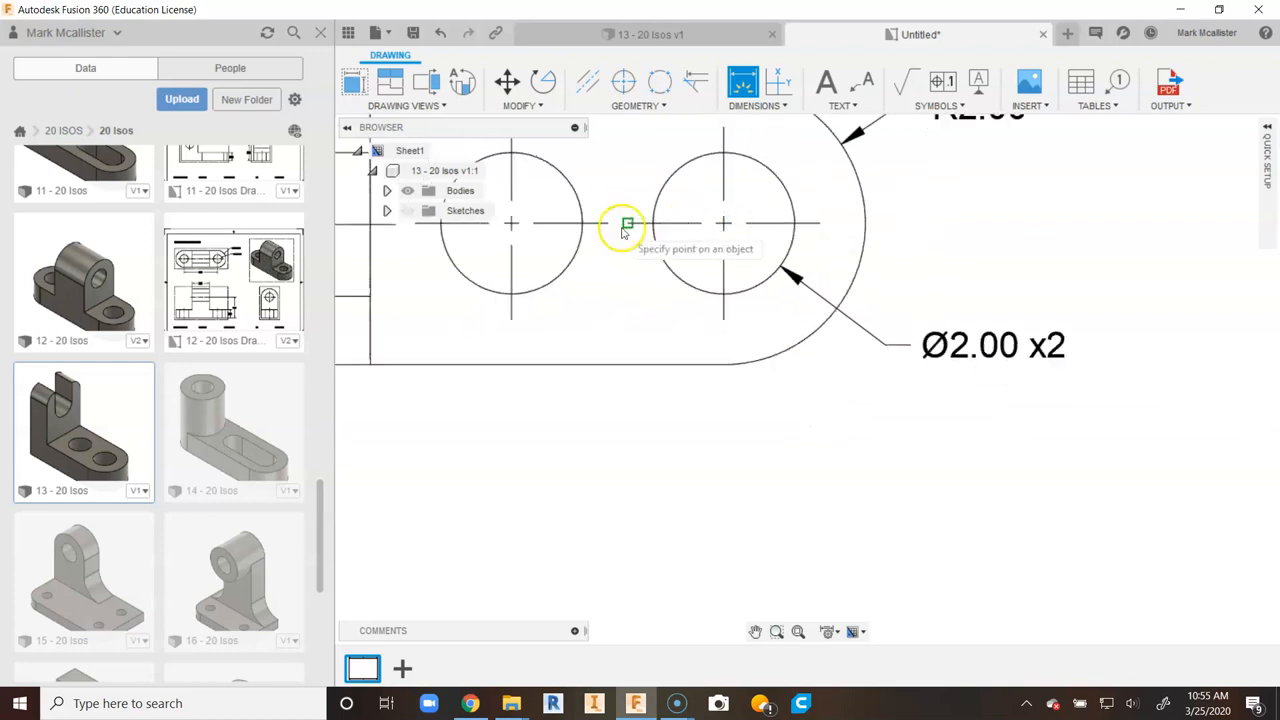
left_click(511, 223)
scroll(512, 223, "down", 2)
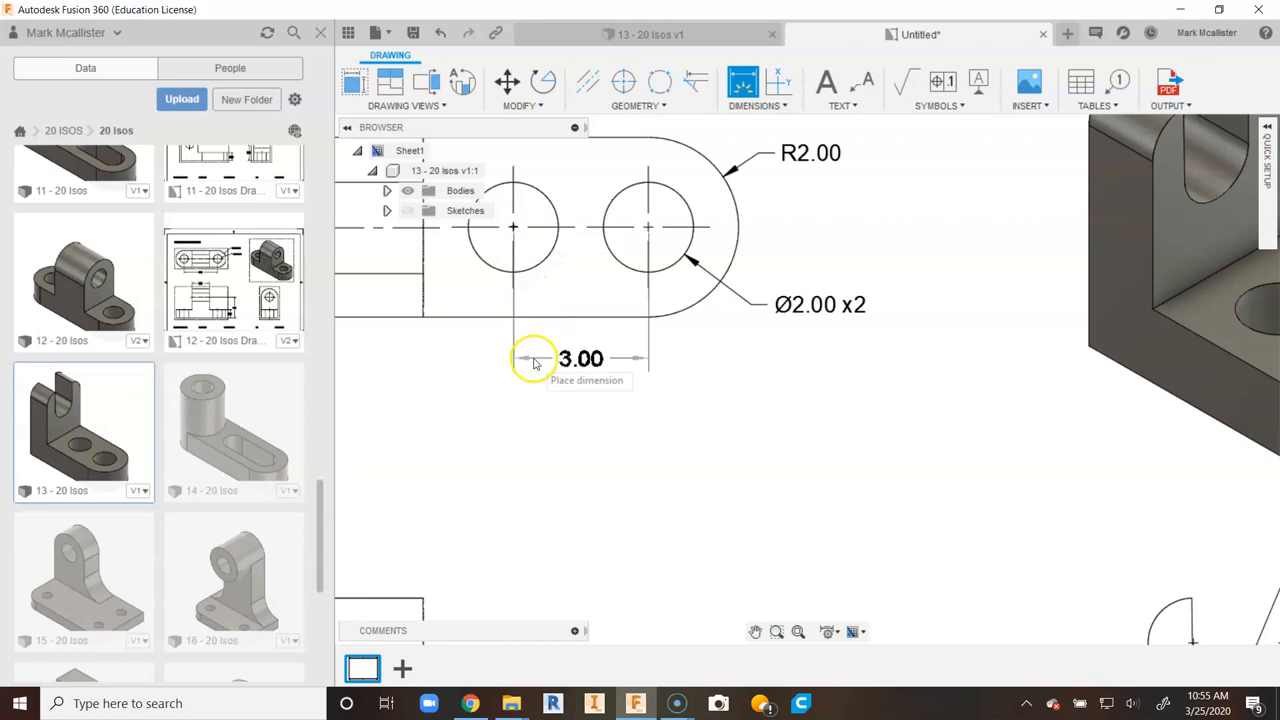
left_click(533, 362)
scroll(533, 362, "down", 3)
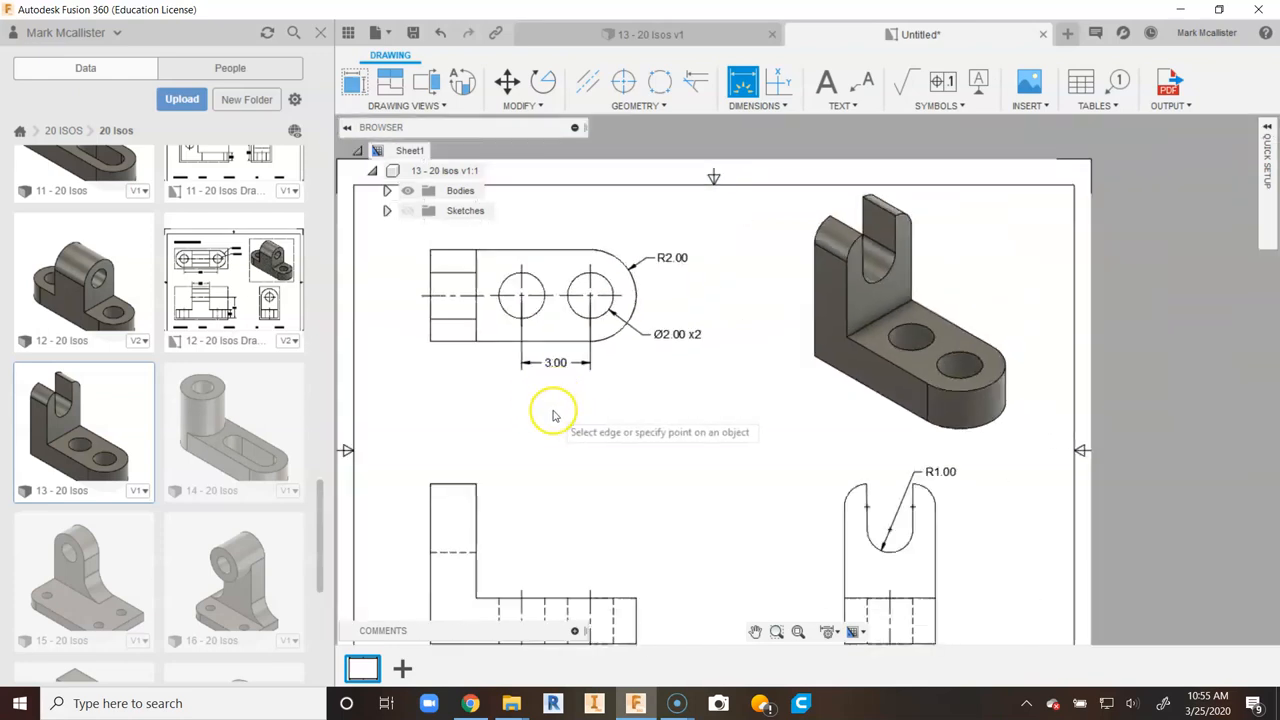
right_click(557, 418)
left_click(599, 420)
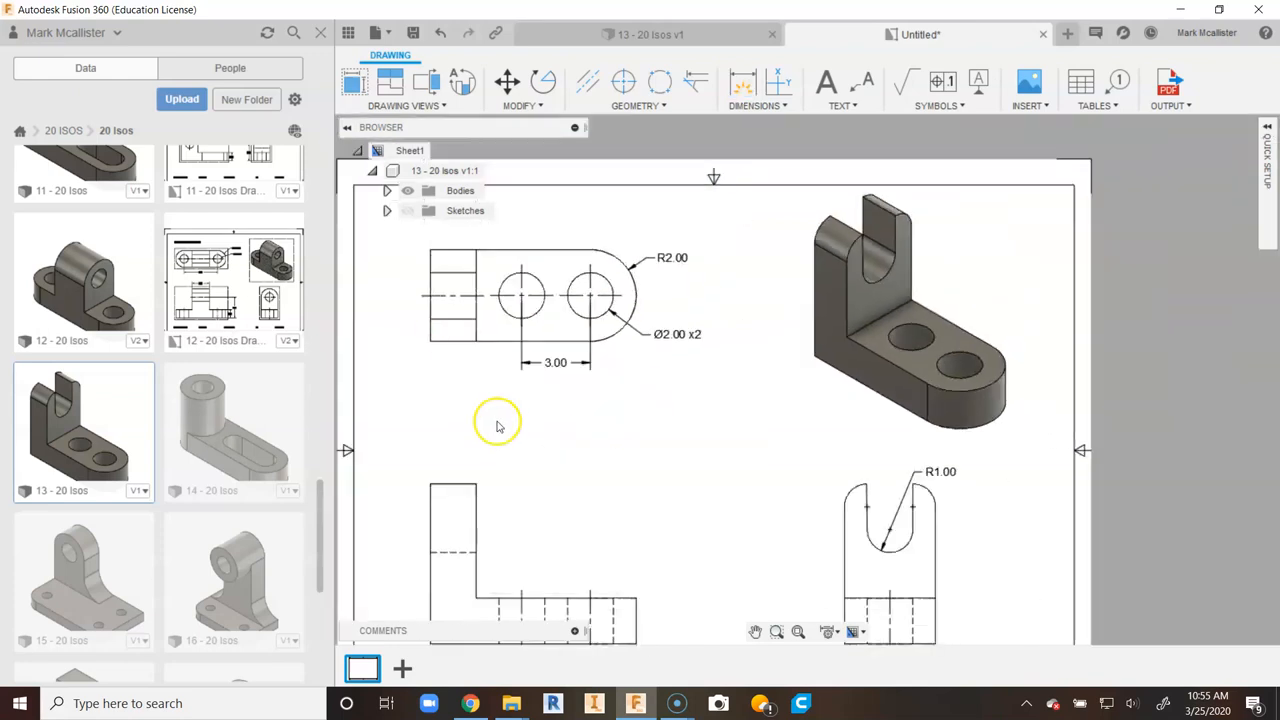
Step: Dimension the horizontal distance from the upright's outer edge to the farther hole's center in the top view, below the hole spacing dimension
scroll(505, 430, "down", 1)
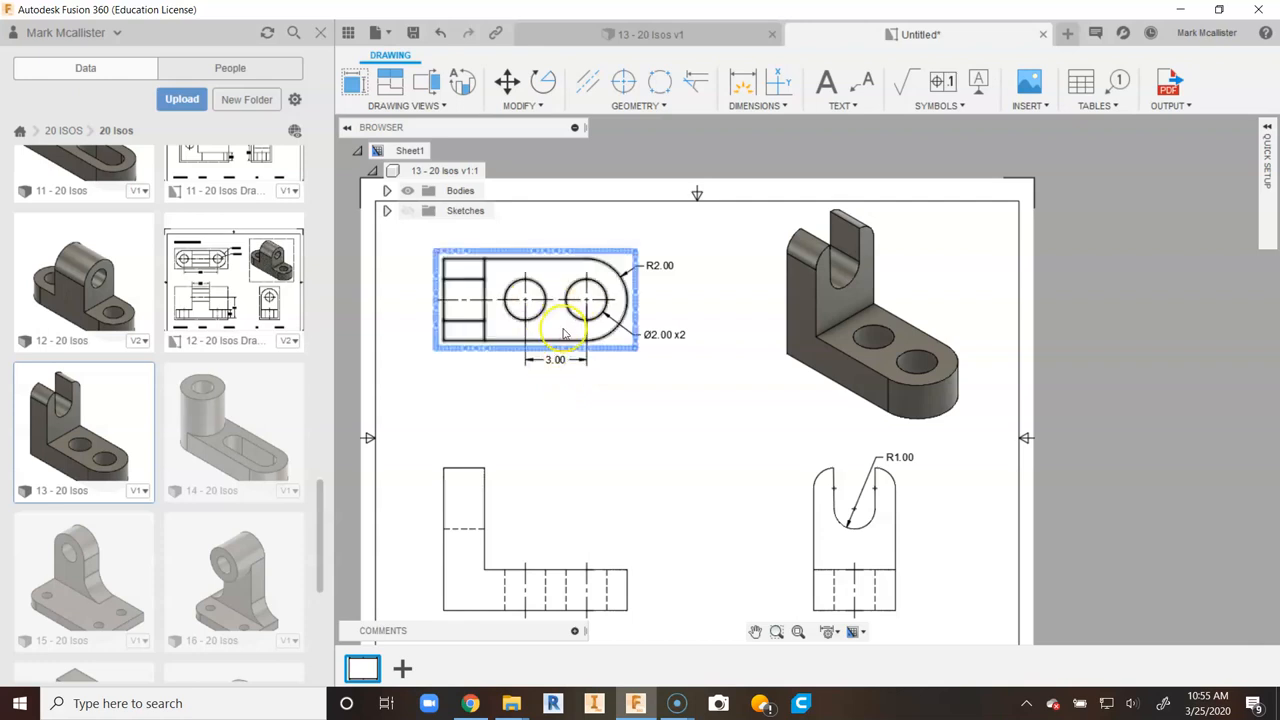
scroll(563, 333, "up", 1)
left_click(589, 83)
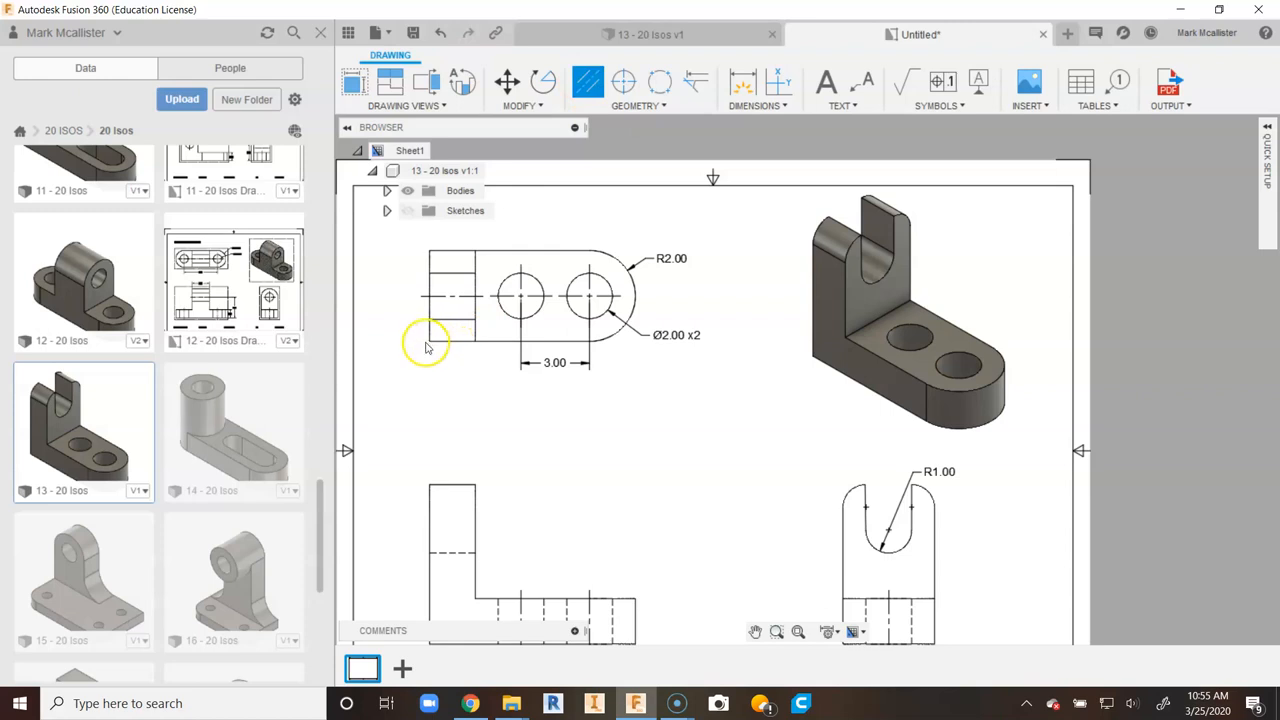
left_click(740, 82)
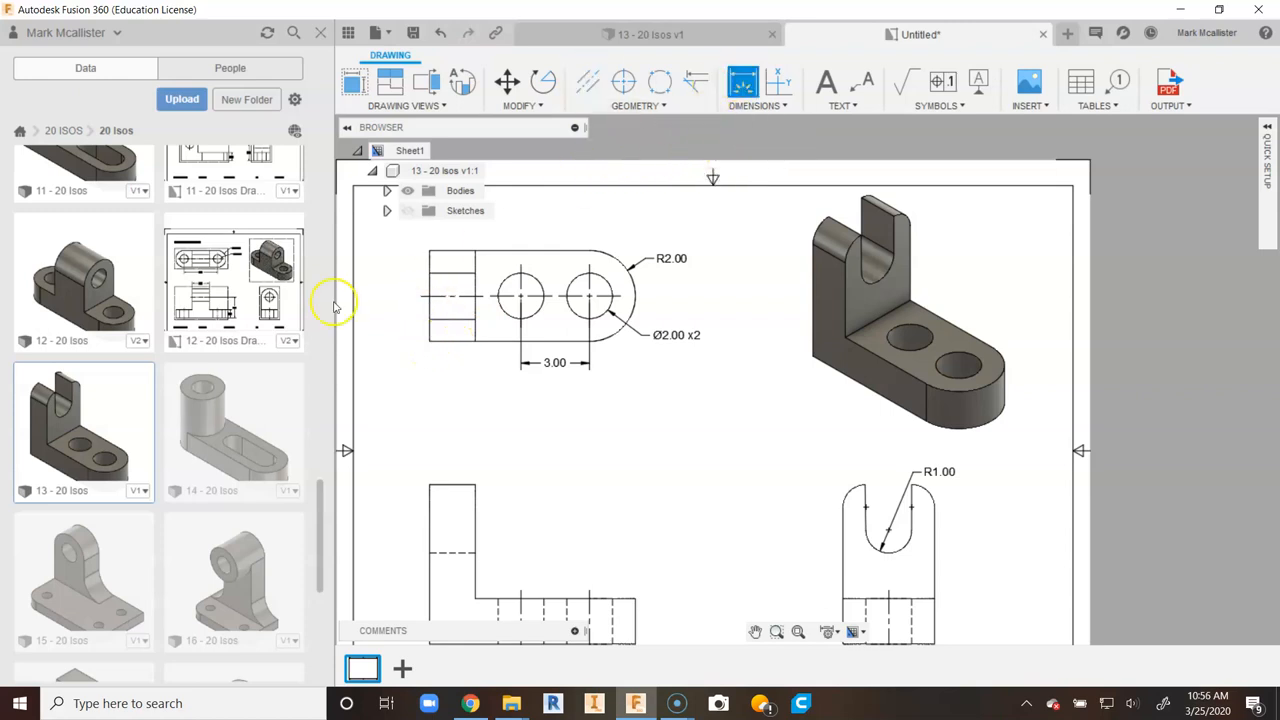
scroll(428, 311, "up", 2)
scroll(428, 311, "up", 2)
left_click(430, 295)
left_click(779, 250)
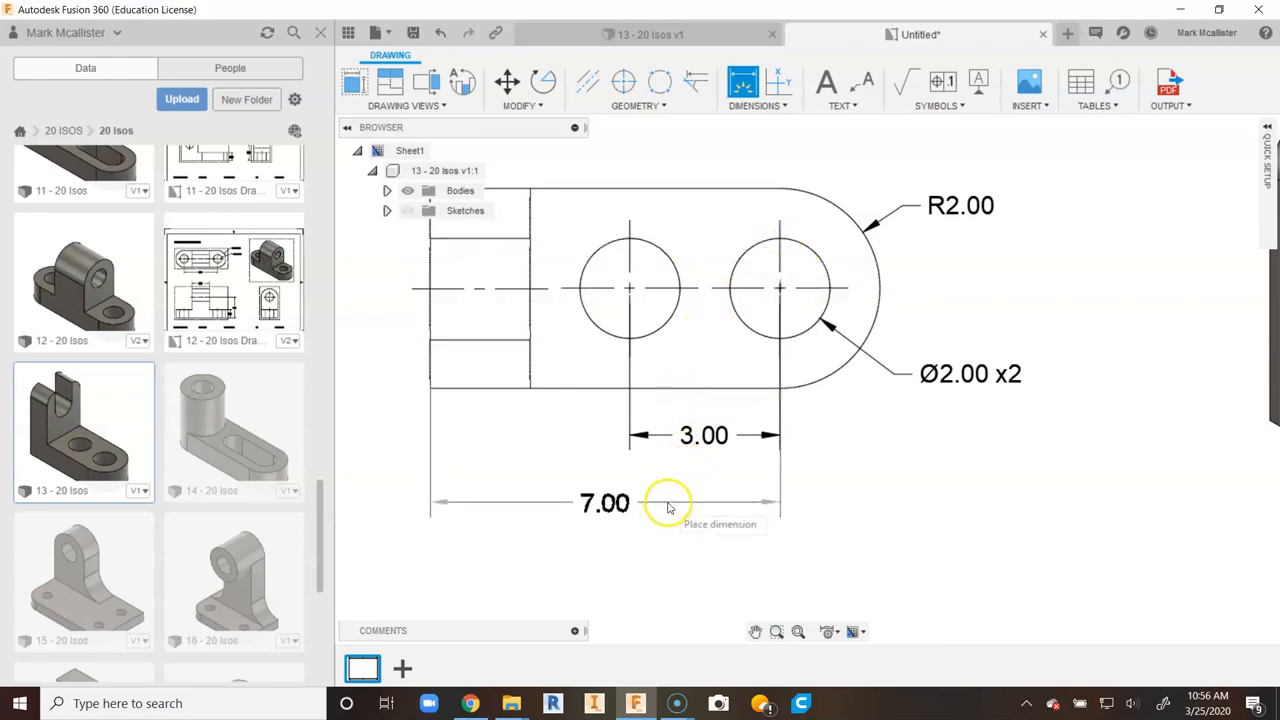
left_click(660, 506)
scroll(660, 506, "down", 3)
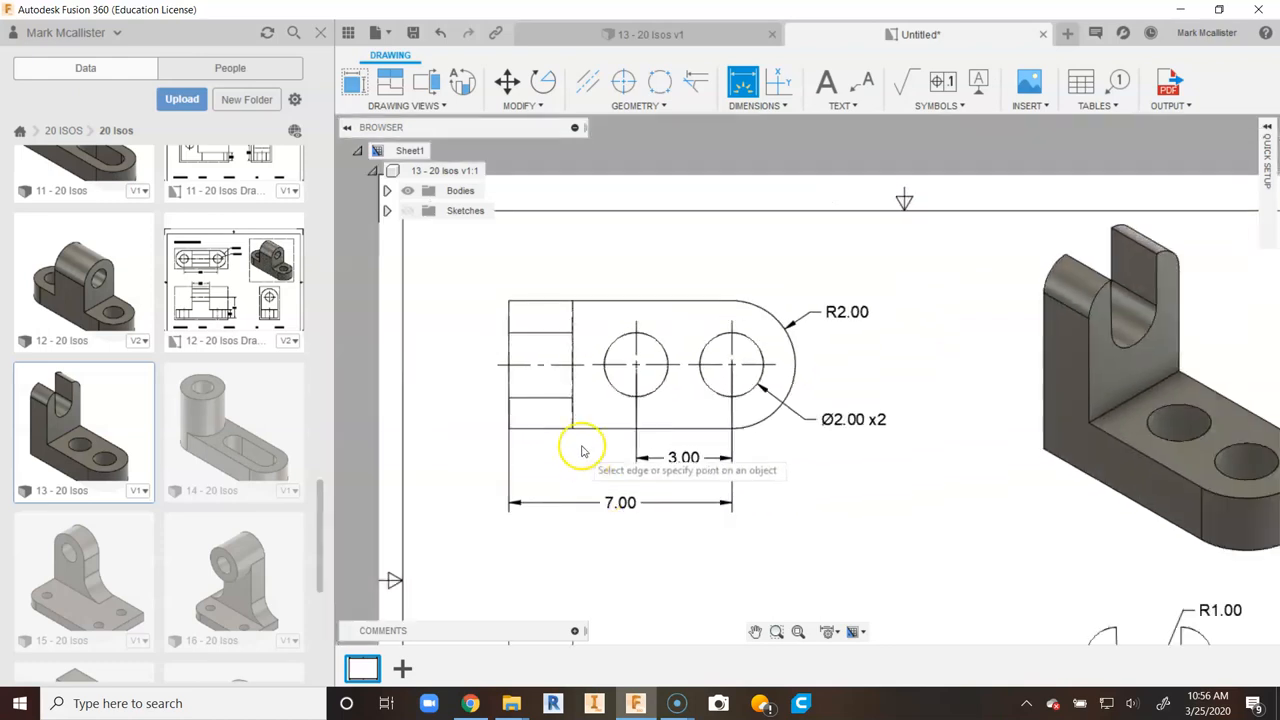
Step: Dimension the thickness of the upright in the front view, placing the text above its top edge, and finish the Dimension command
scroll(546, 419, "down", 1)
middle_click_drag(571, 513, 573, 425)
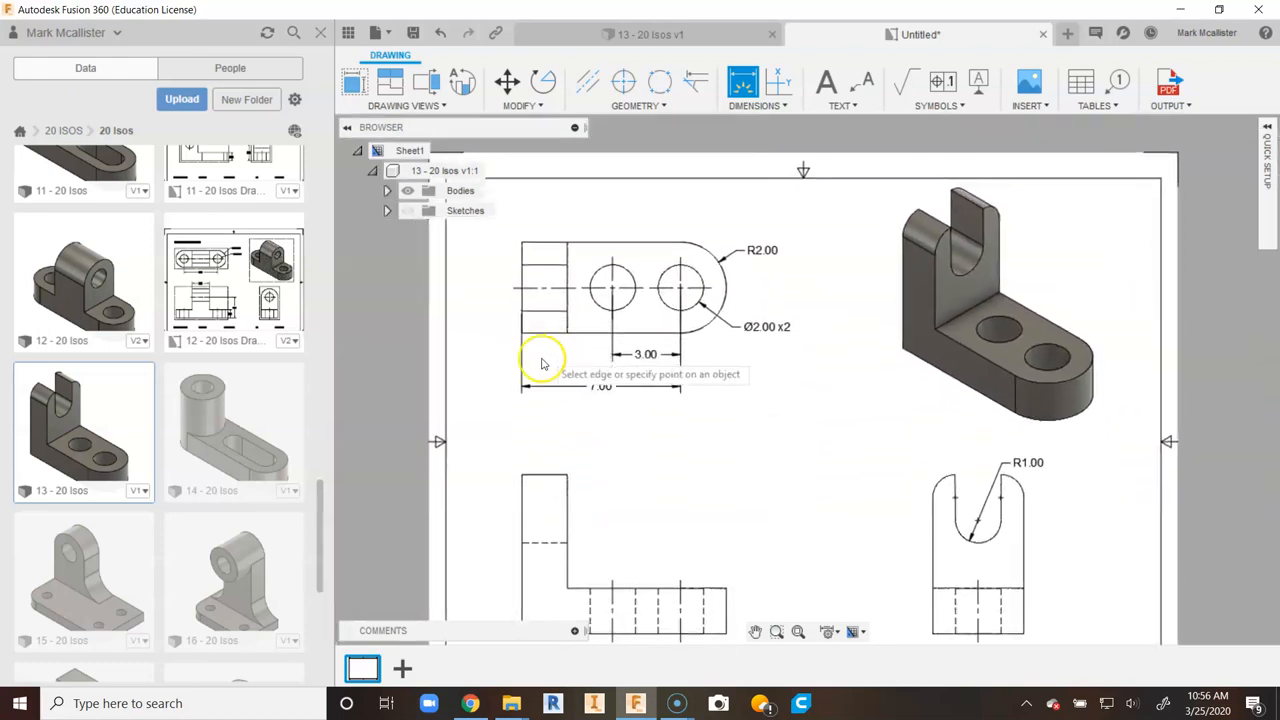
scroll(546, 440, "up", 1)
left_click(548, 482)
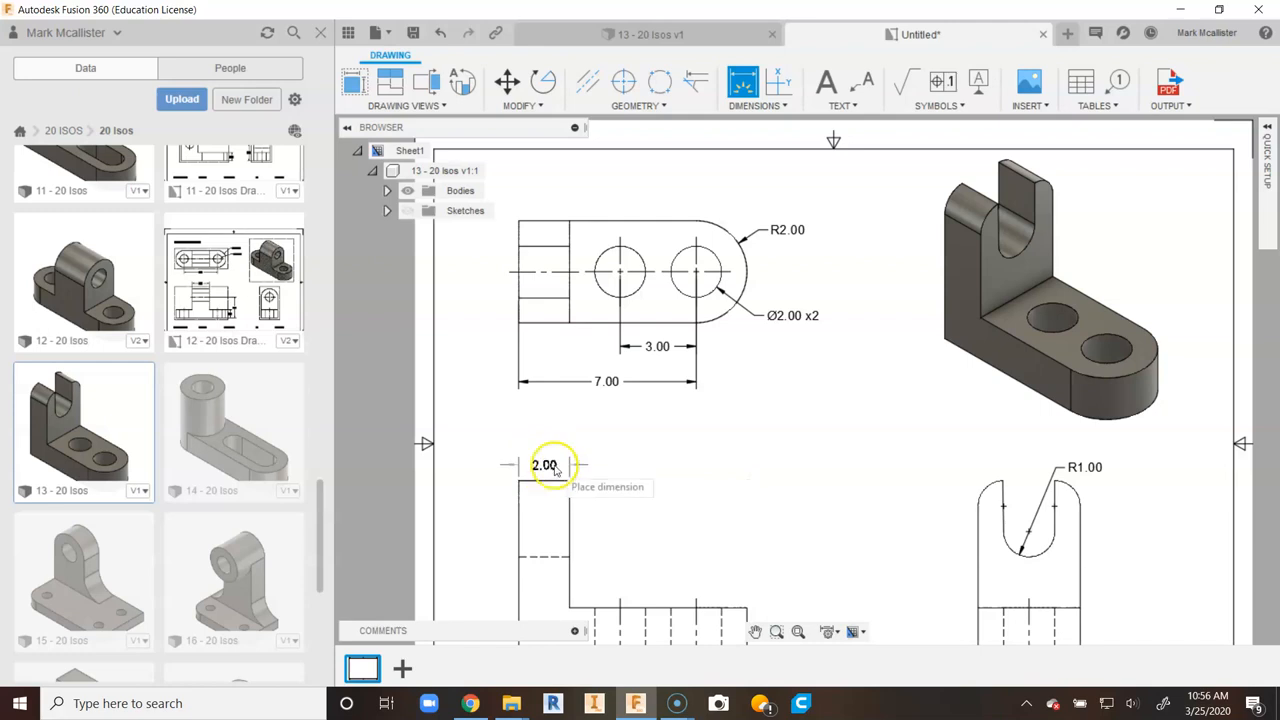
left_click(553, 455)
scroll(553, 455, "down", 1)
right_click(650, 423)
left_click(690, 421)
left_click(503, 509)
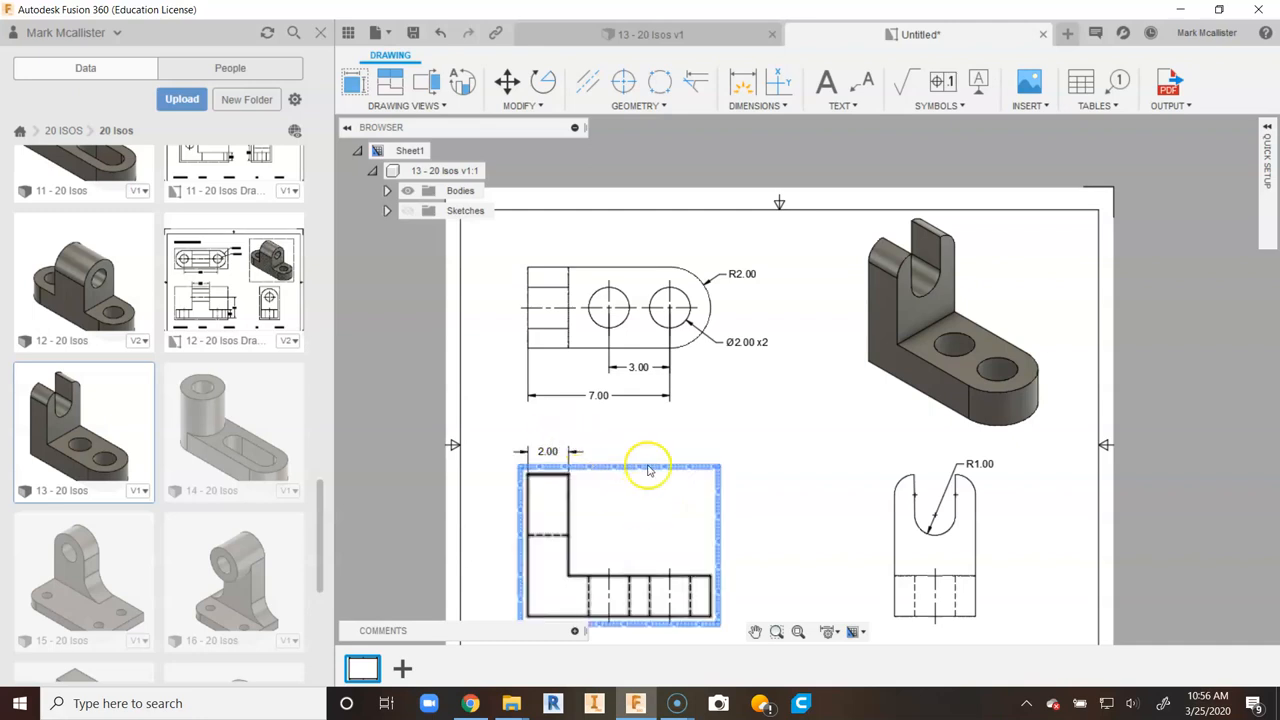
Step: Move the upright-edge-to-hole-center dimension in the top view closer to the hole spacing dimension above it
scroll(628, 405, "up", 1)
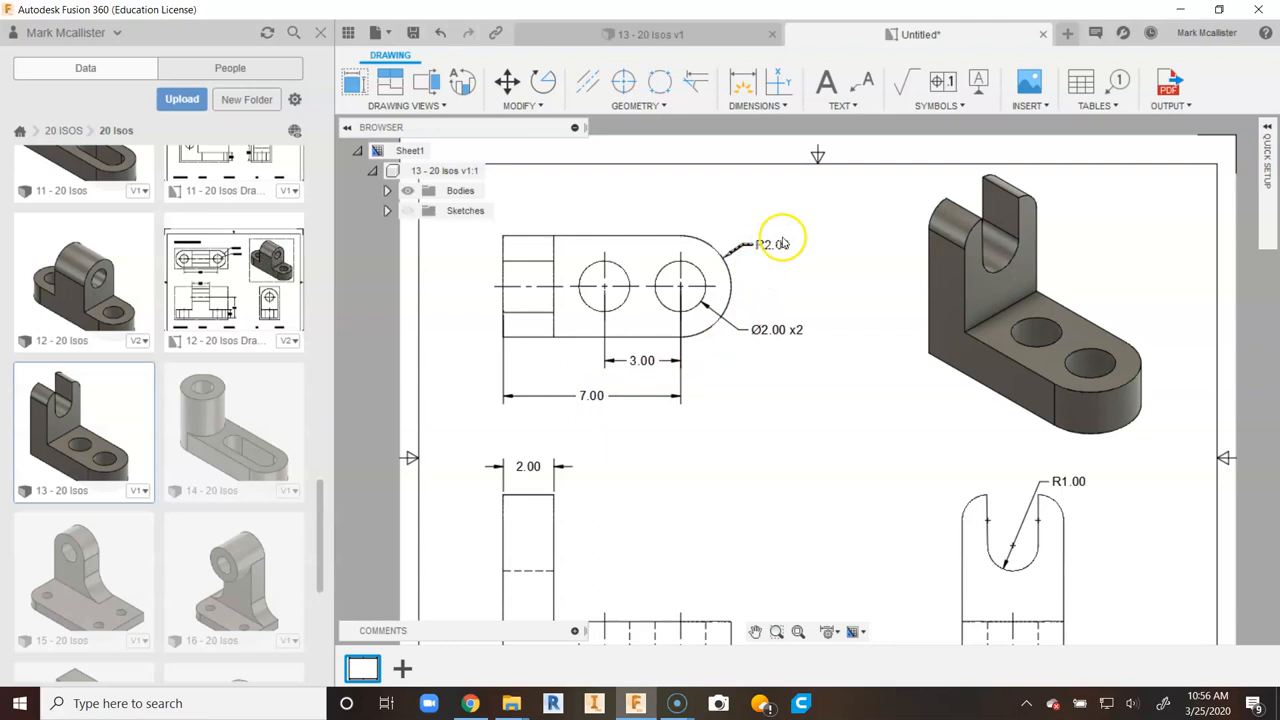
left_click(596, 397)
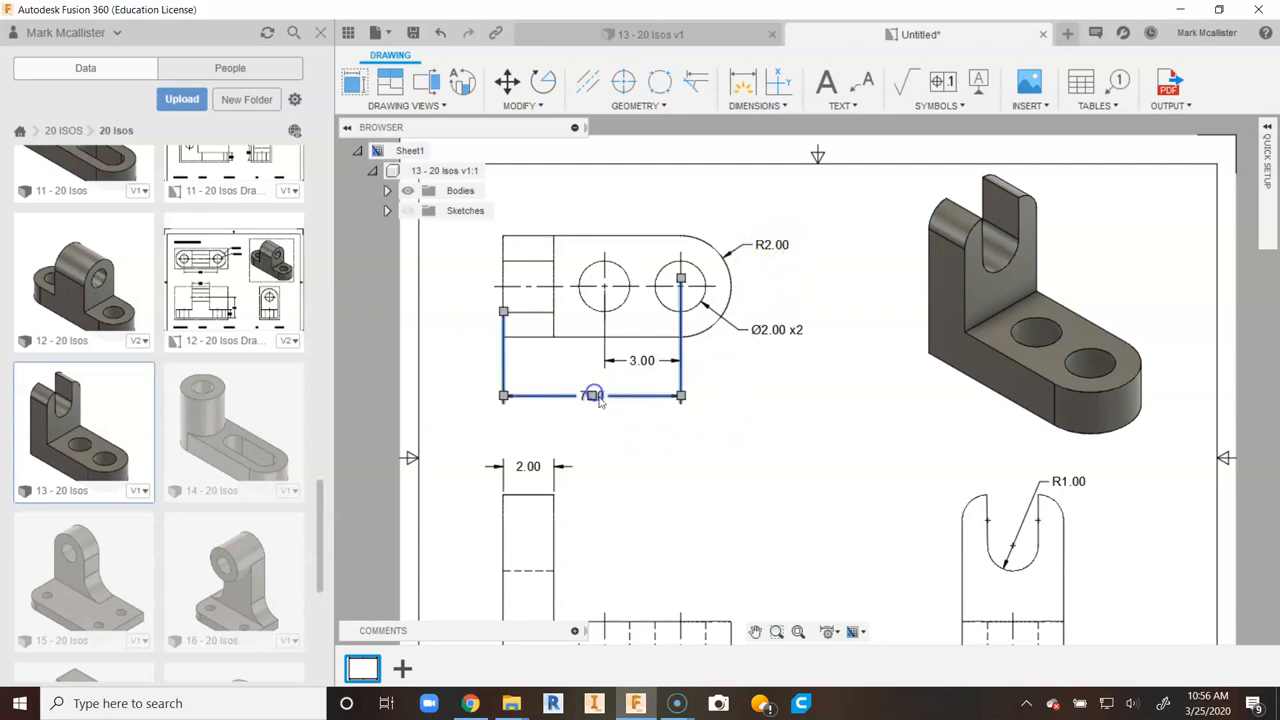
left_click_drag(592, 397, 592, 384)
left_click(601, 428)
key("Escape")
middle_click_drag(635, 471, 632, 391)
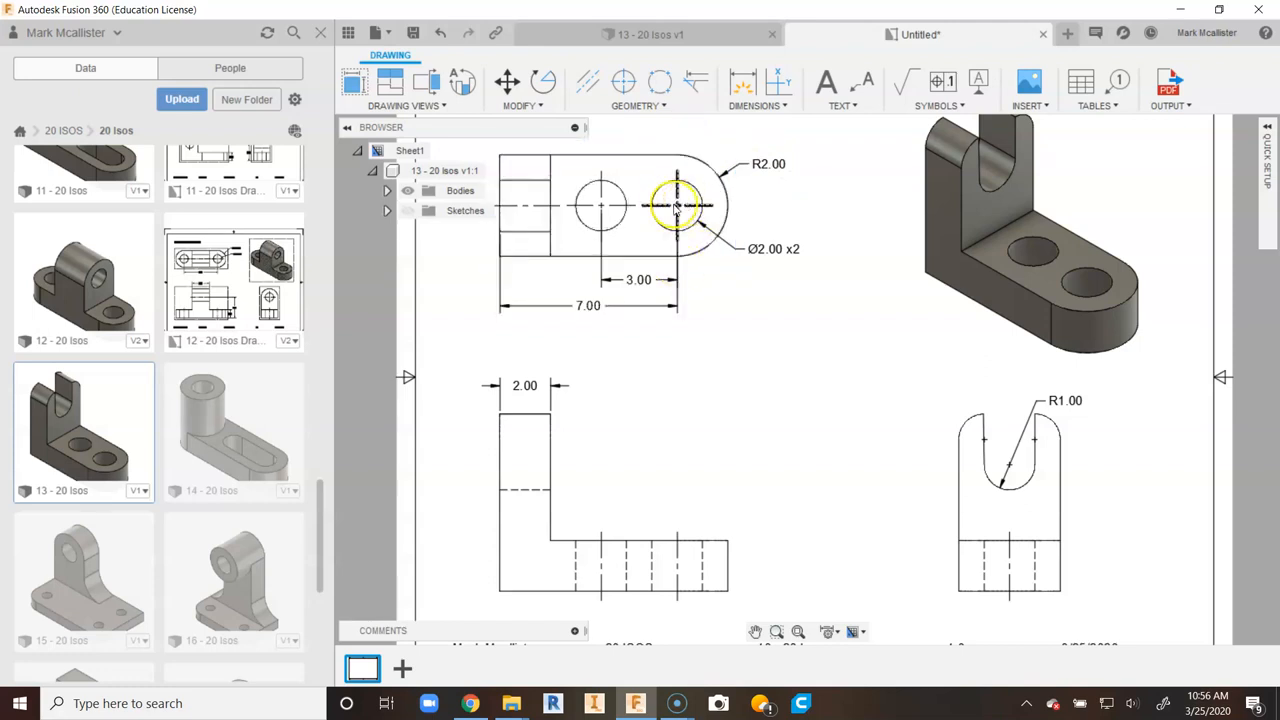
left_click(572, 213)
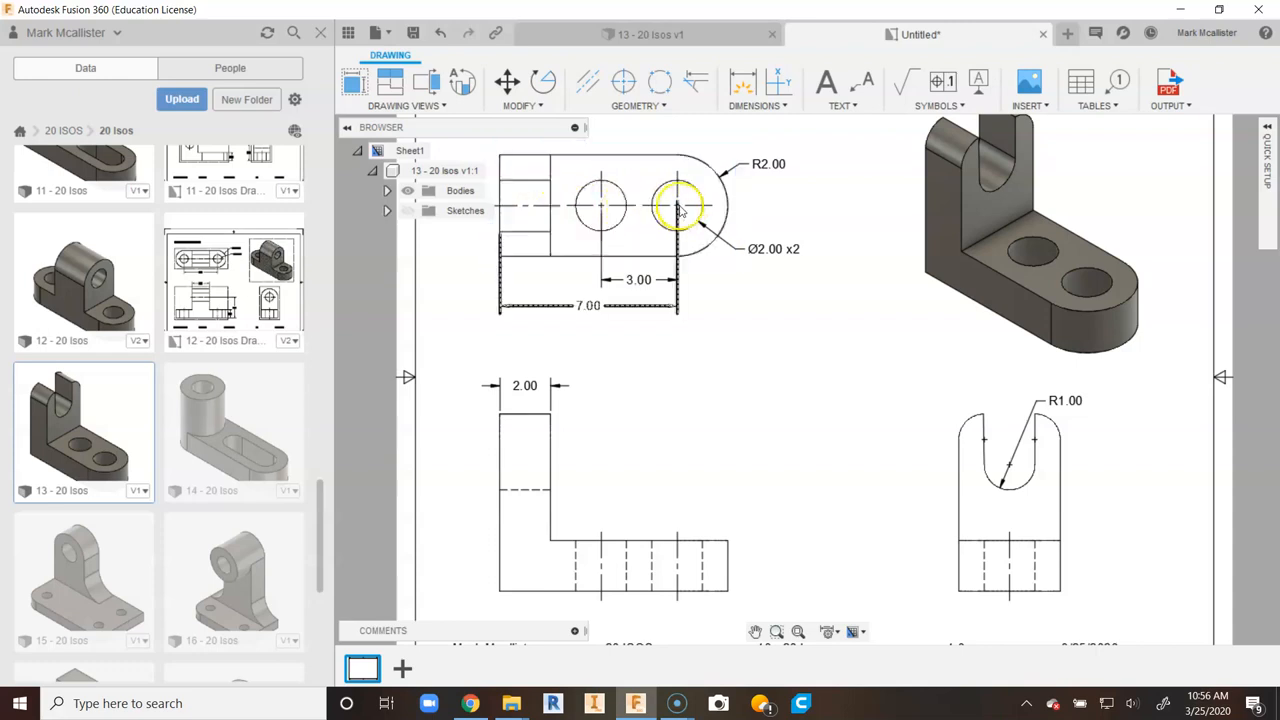
scroll(679, 208, "up", 2)
scroll(765, 165, "down", 2)
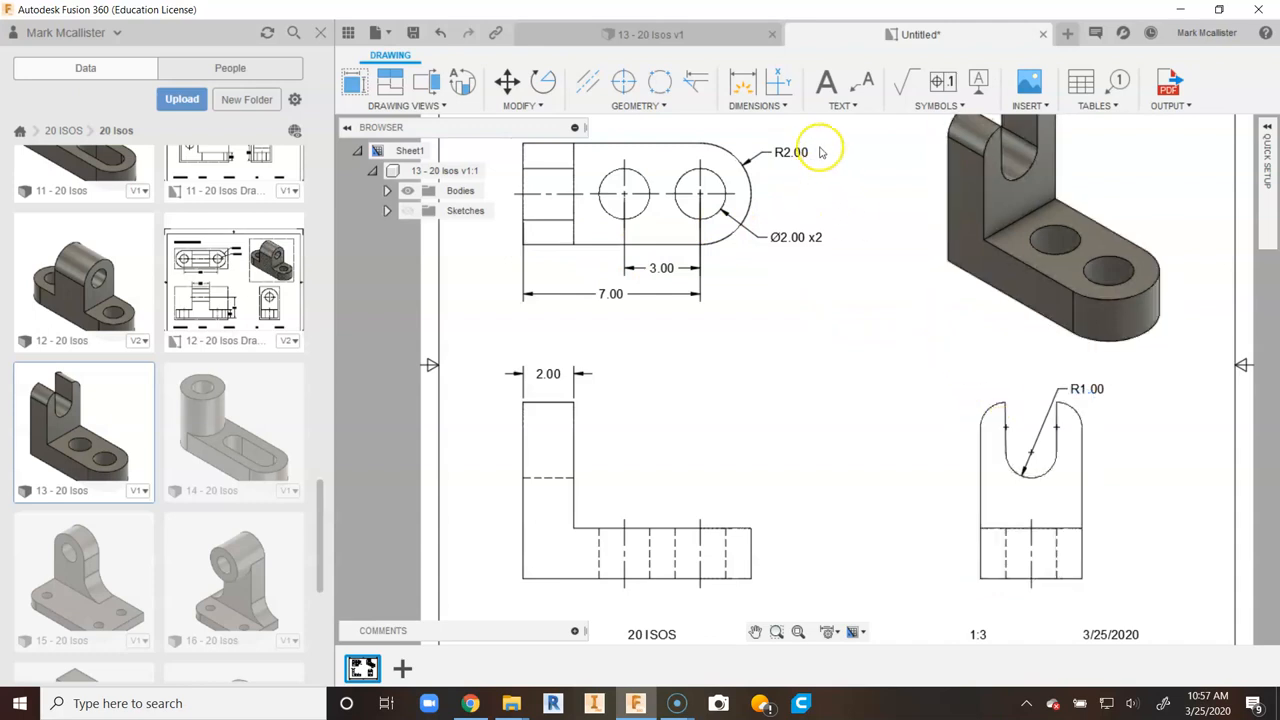
Step: Dimension the radius of one rounded outer corner at the top of the side view and append "x2" to its text
left_click(743, 82)
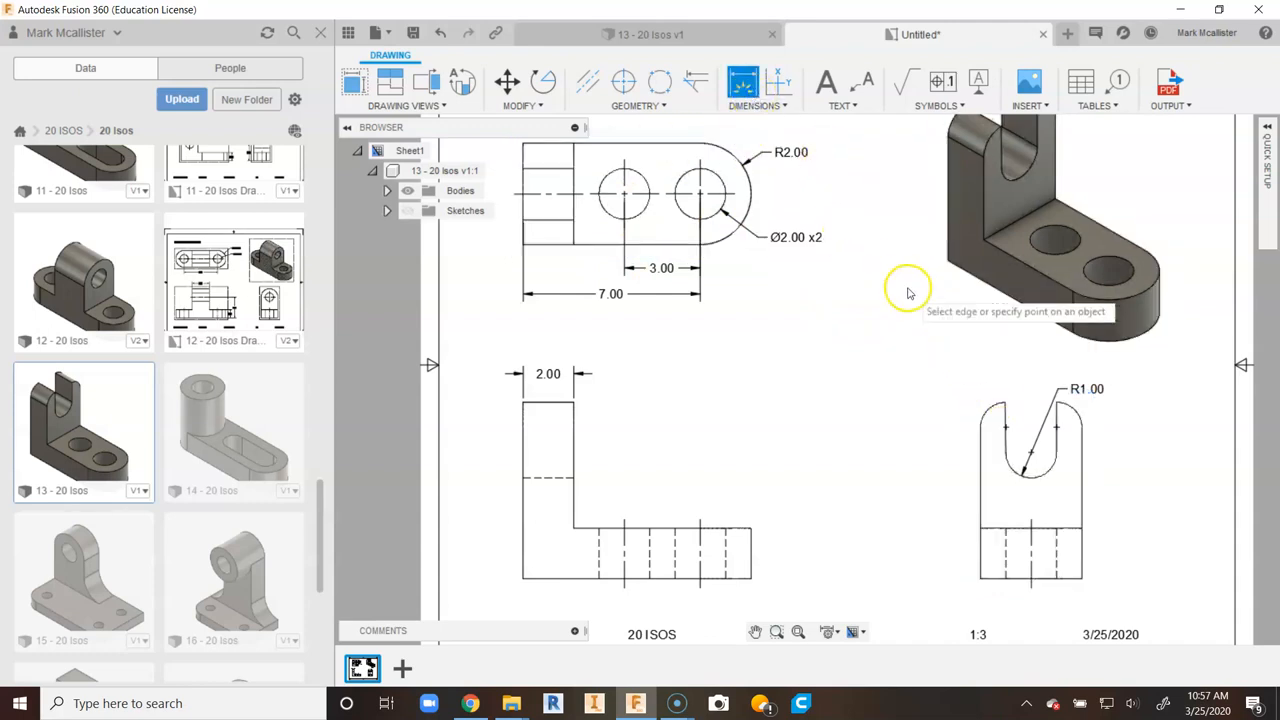
left_click(992, 408)
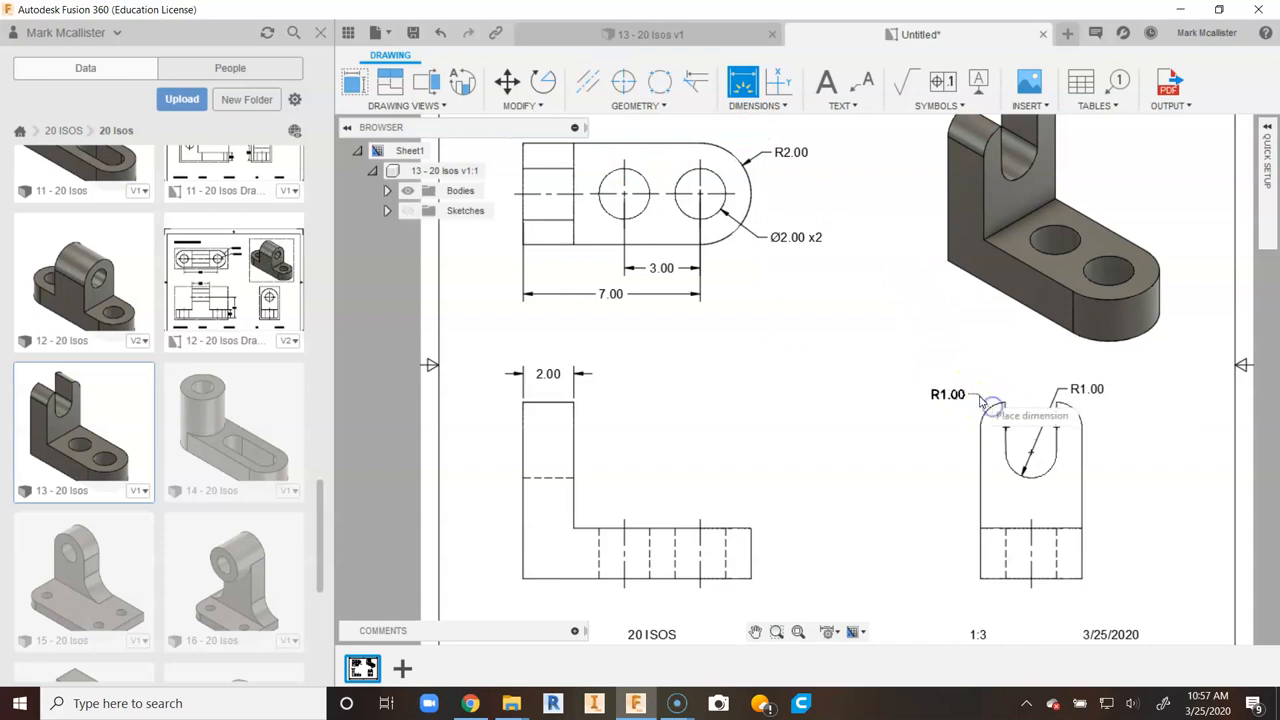
left_click(971, 380)
right_click(947, 329)
left_click(1001, 334)
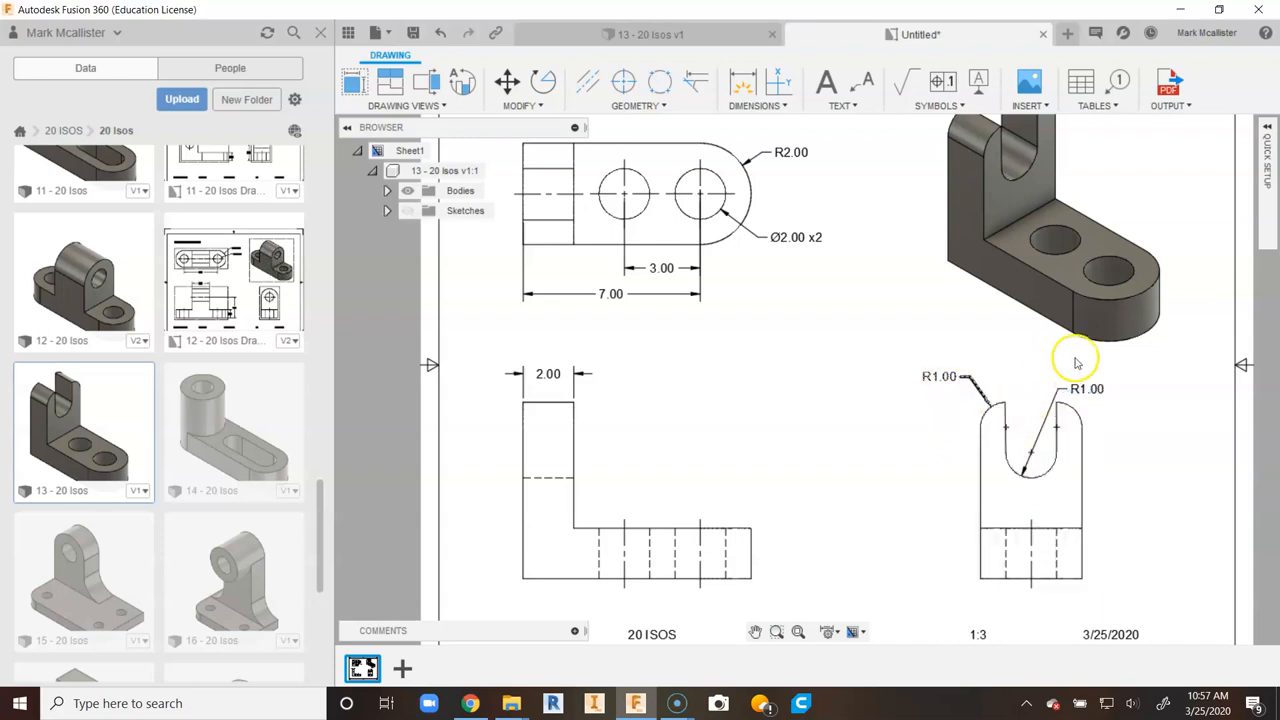
double_click(940, 377)
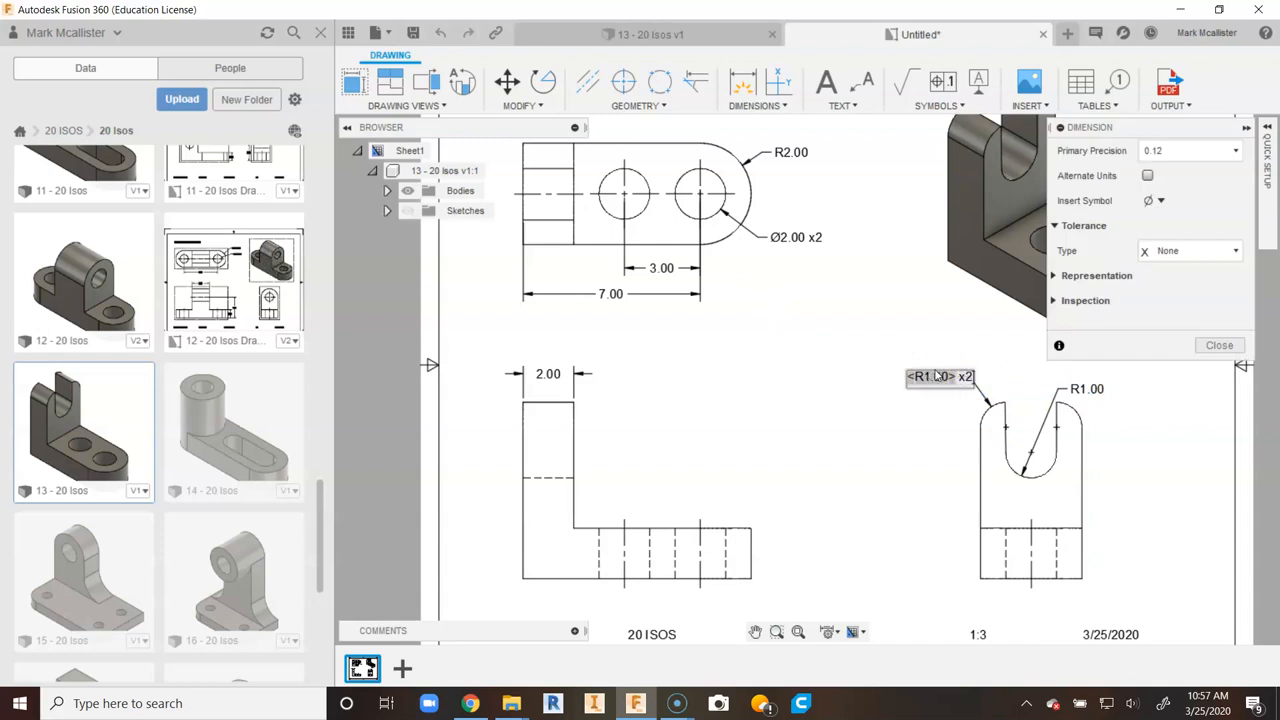
key("Return")
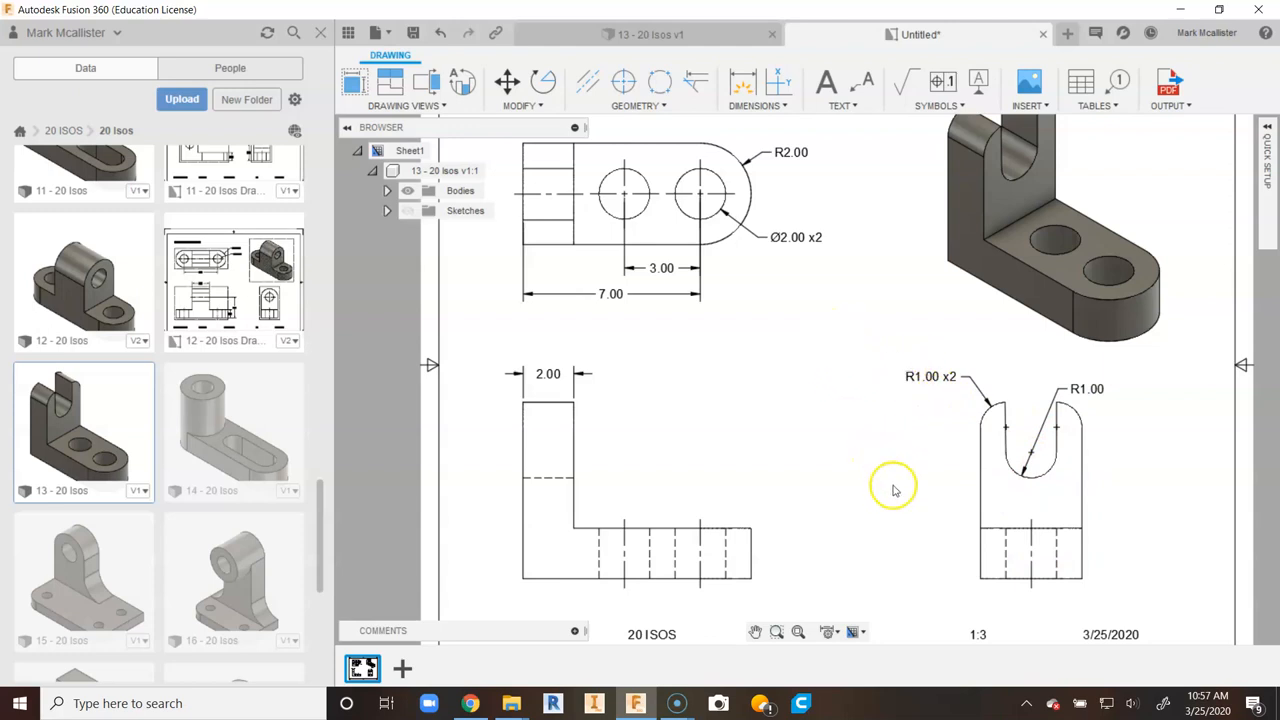
scroll(895, 490, "down", 1)
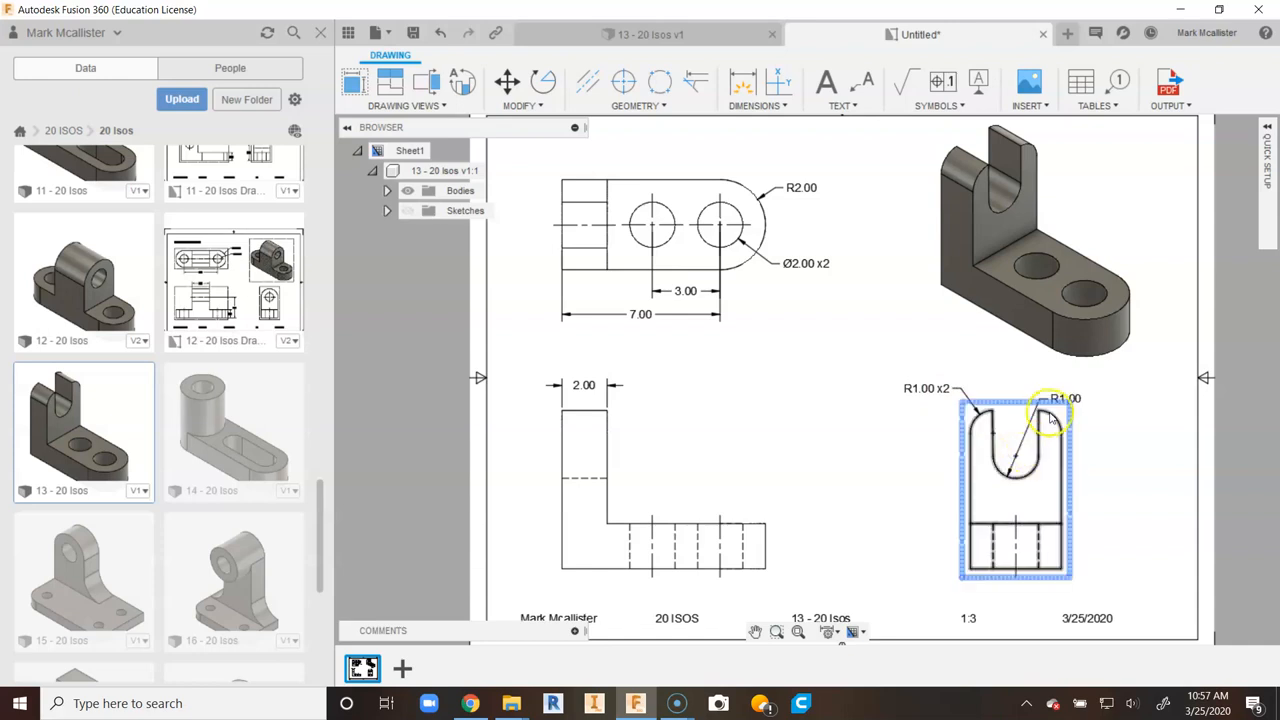
scroll(835, 440, "down", 1)
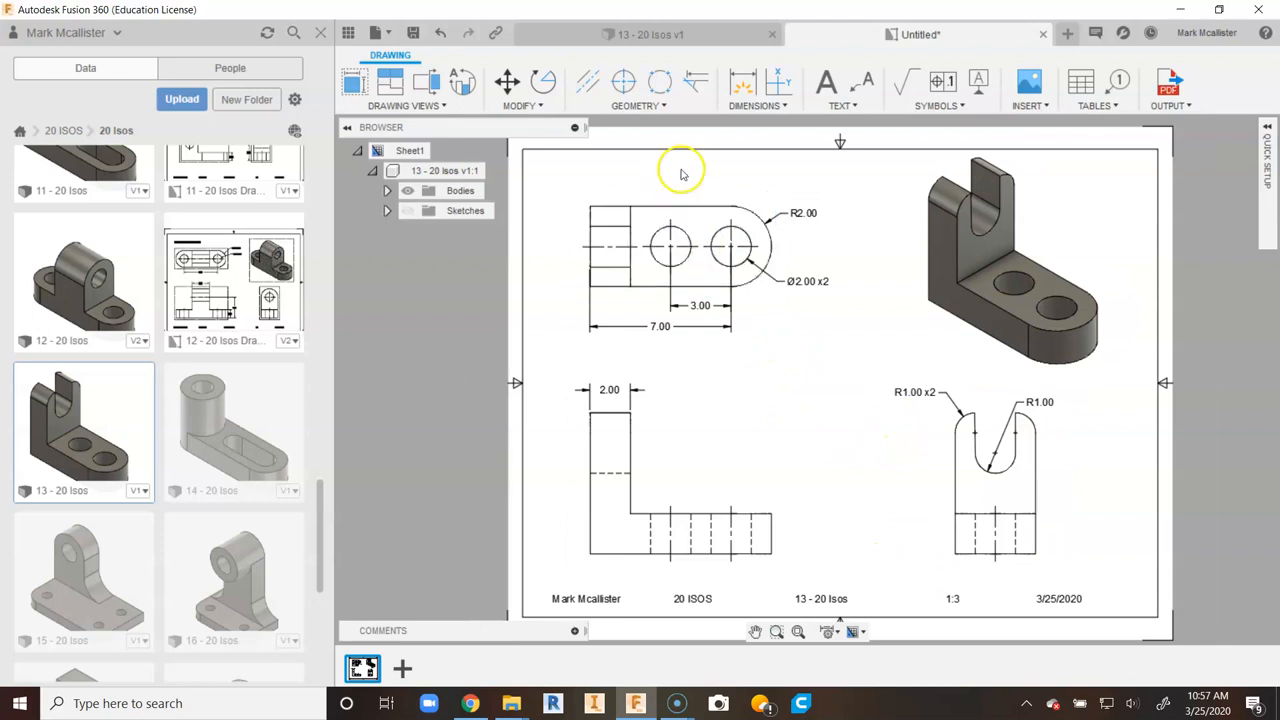
left_click(743, 82)
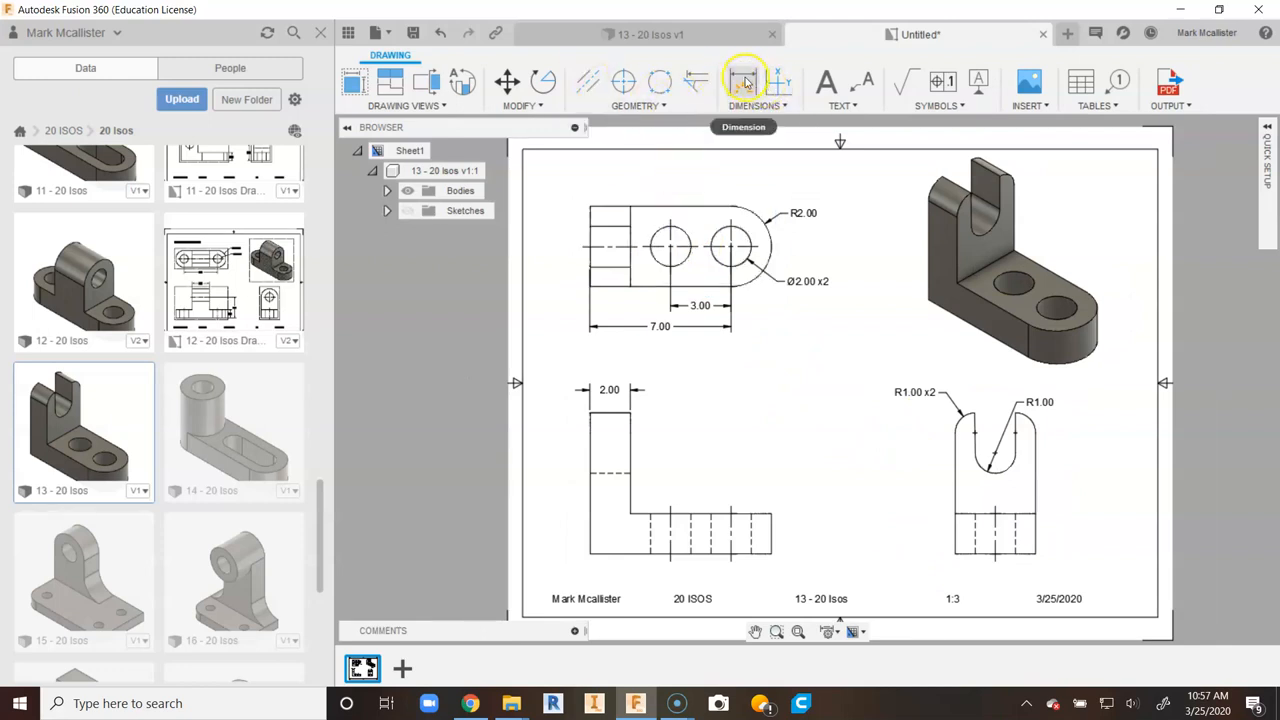
left_click(662, 289)
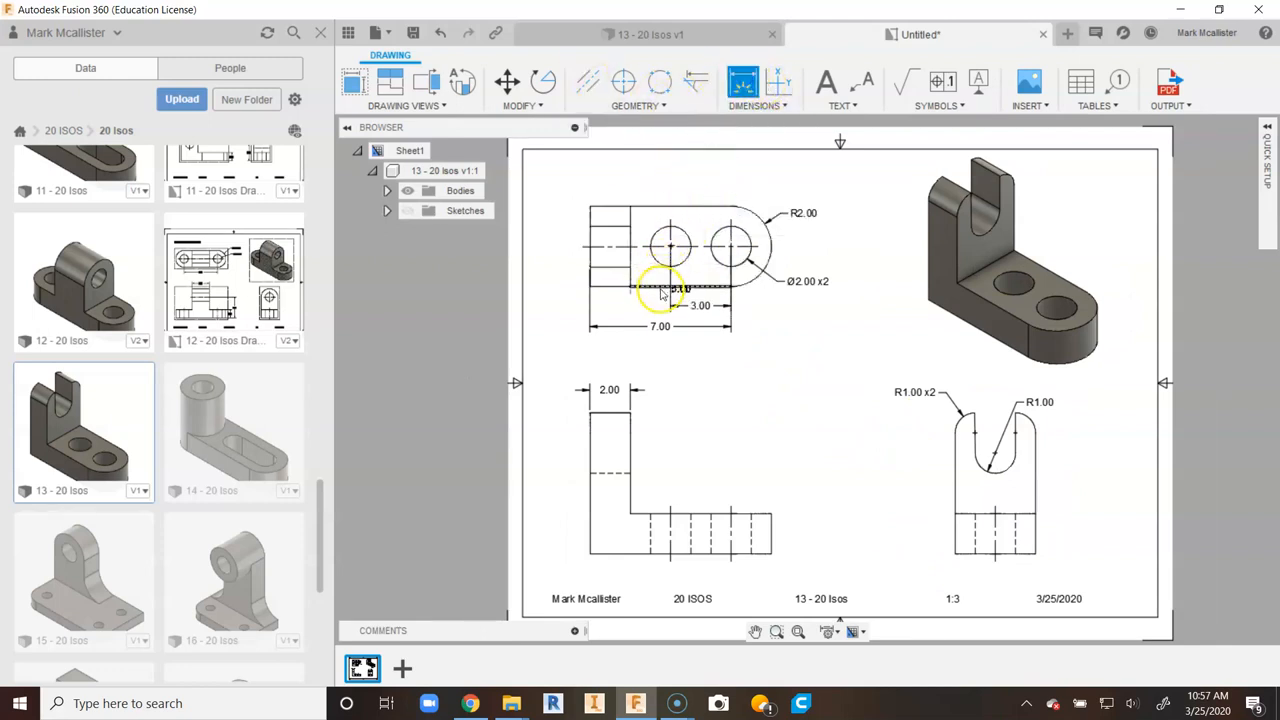
left_click(651, 209)
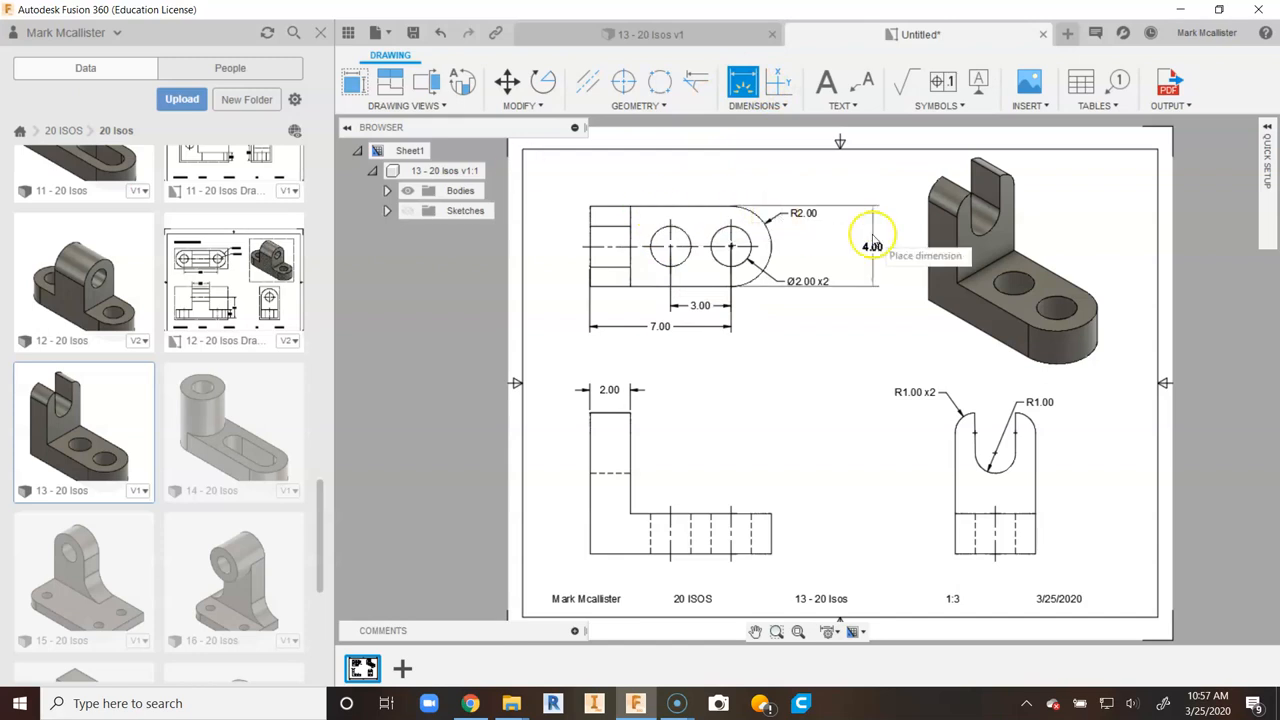
right_click(861, 240)
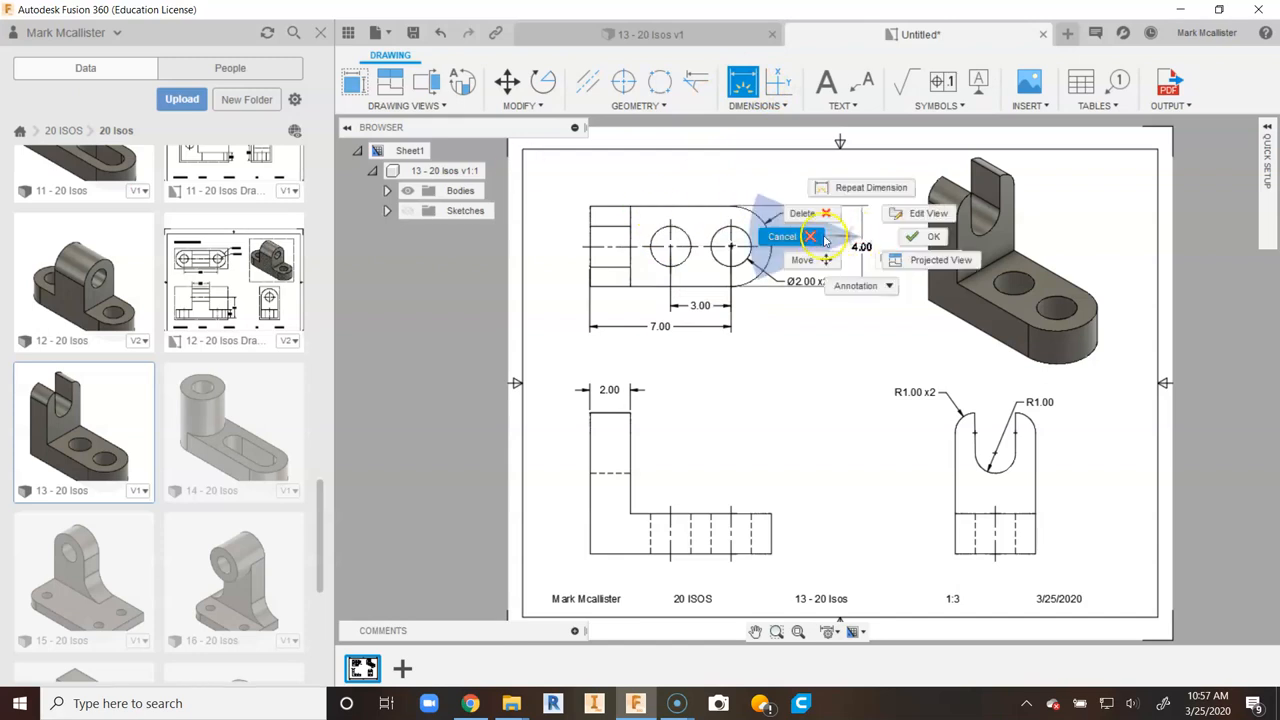
left_click(782, 236)
Step: Dimension the thickness of the base in the front view, placing the text just beyond the base's free end
scroll(818, 244, "up", 2)
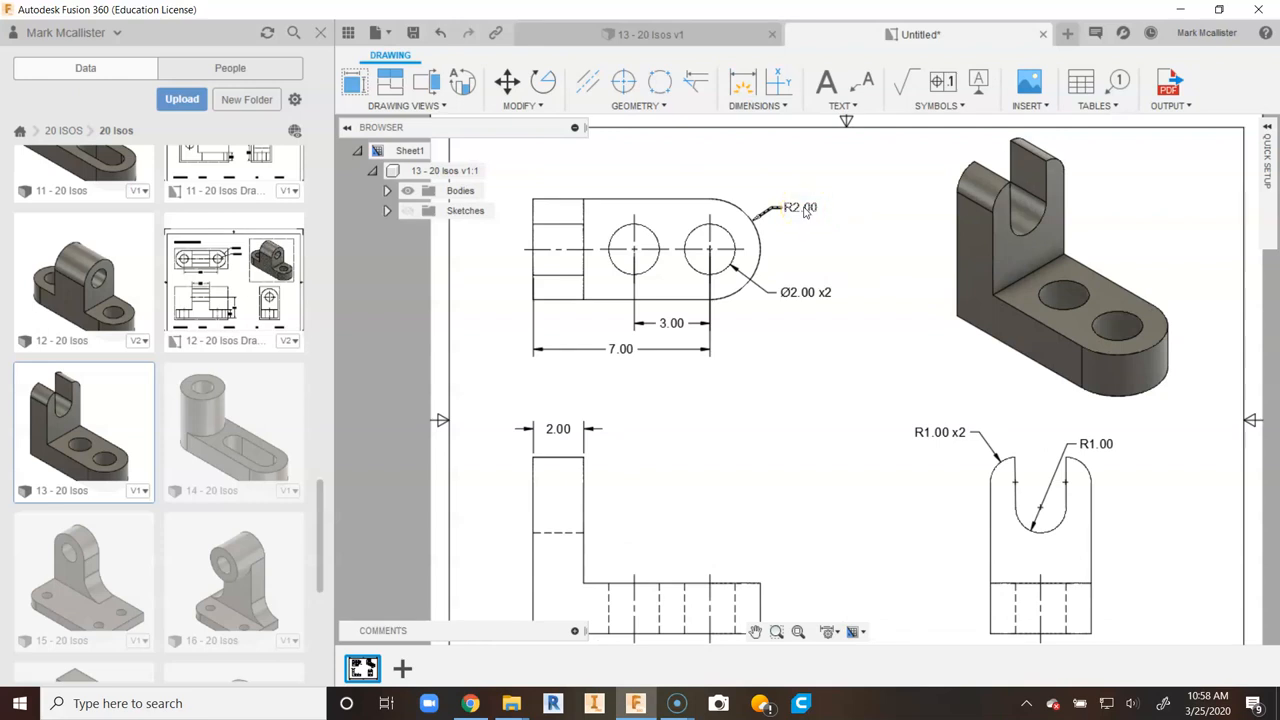
scroll(808, 343, "down", 1)
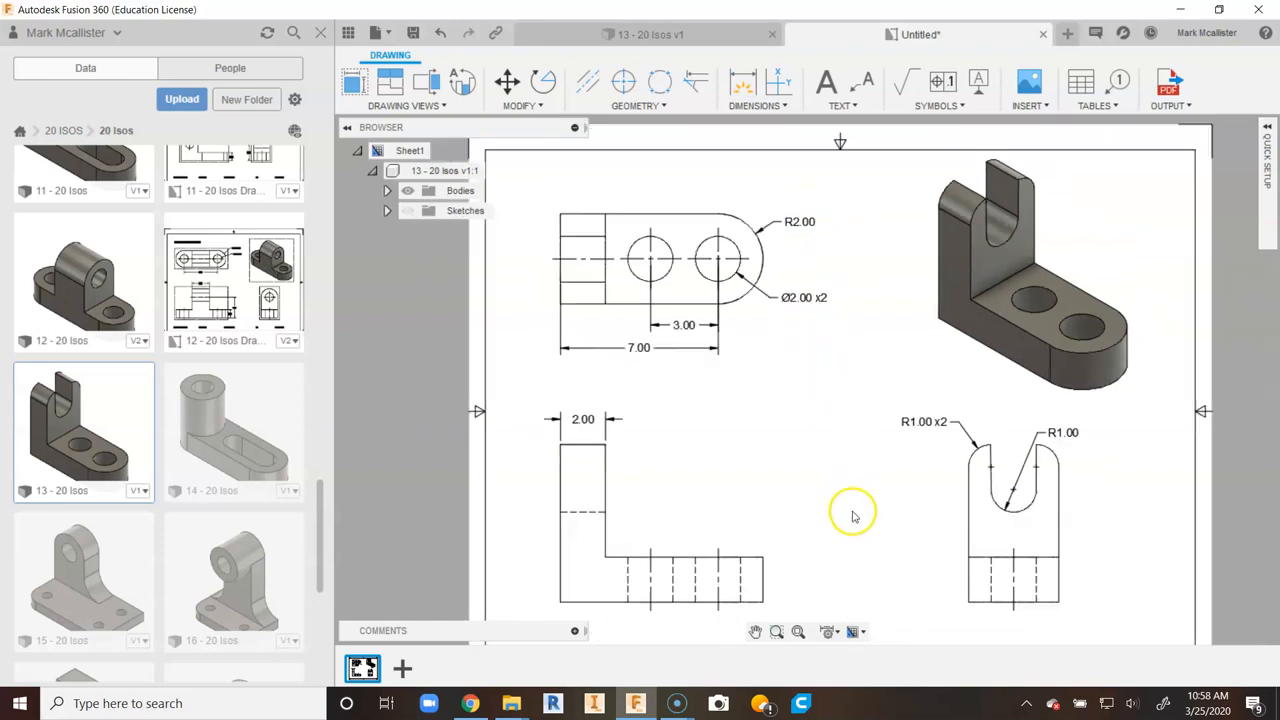
scroll(845, 498, "down", 1)
middle_click_drag(839, 483, 837, 479)
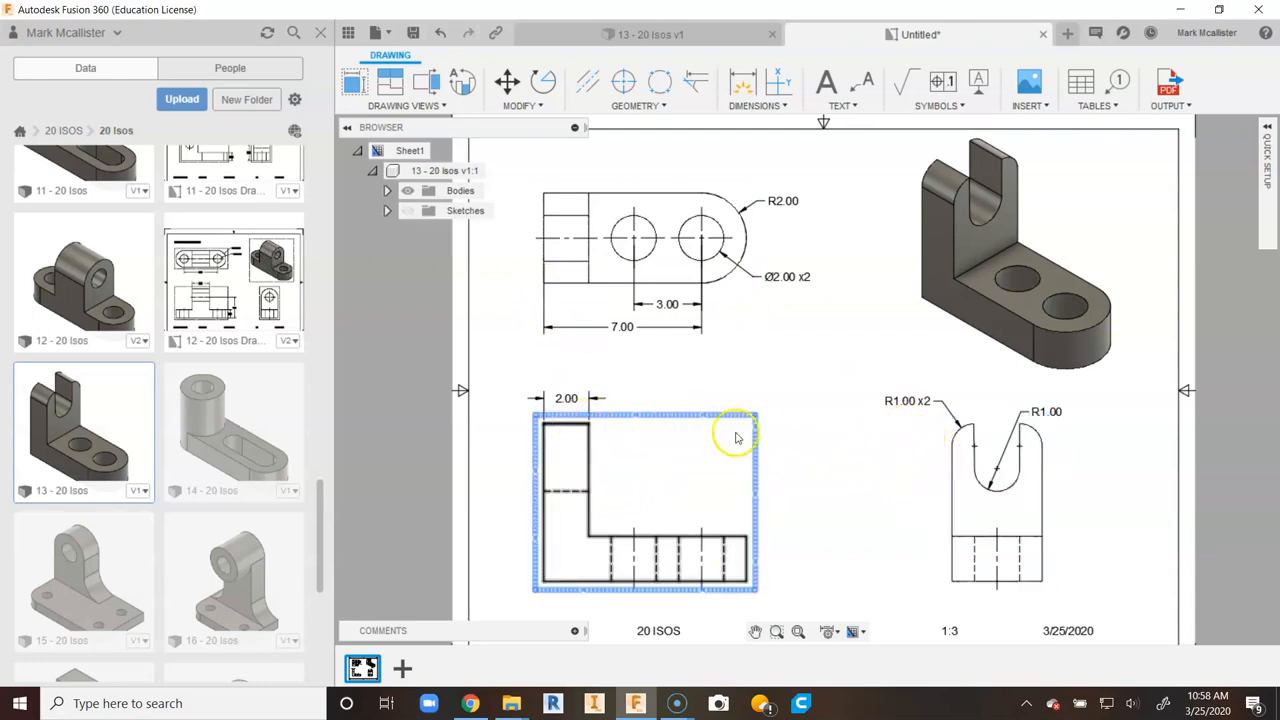
left_click(757, 85)
scroll(766, 563, "up", 2)
left_click(746, 552)
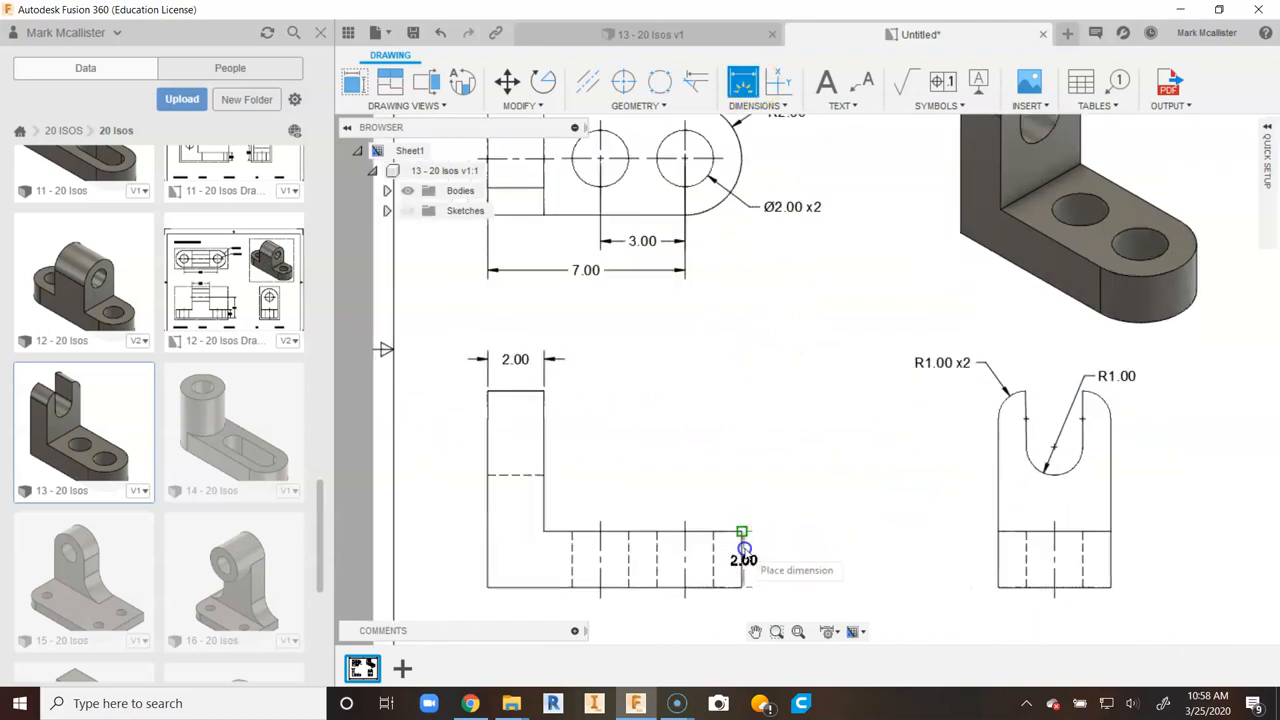
left_click(764, 559)
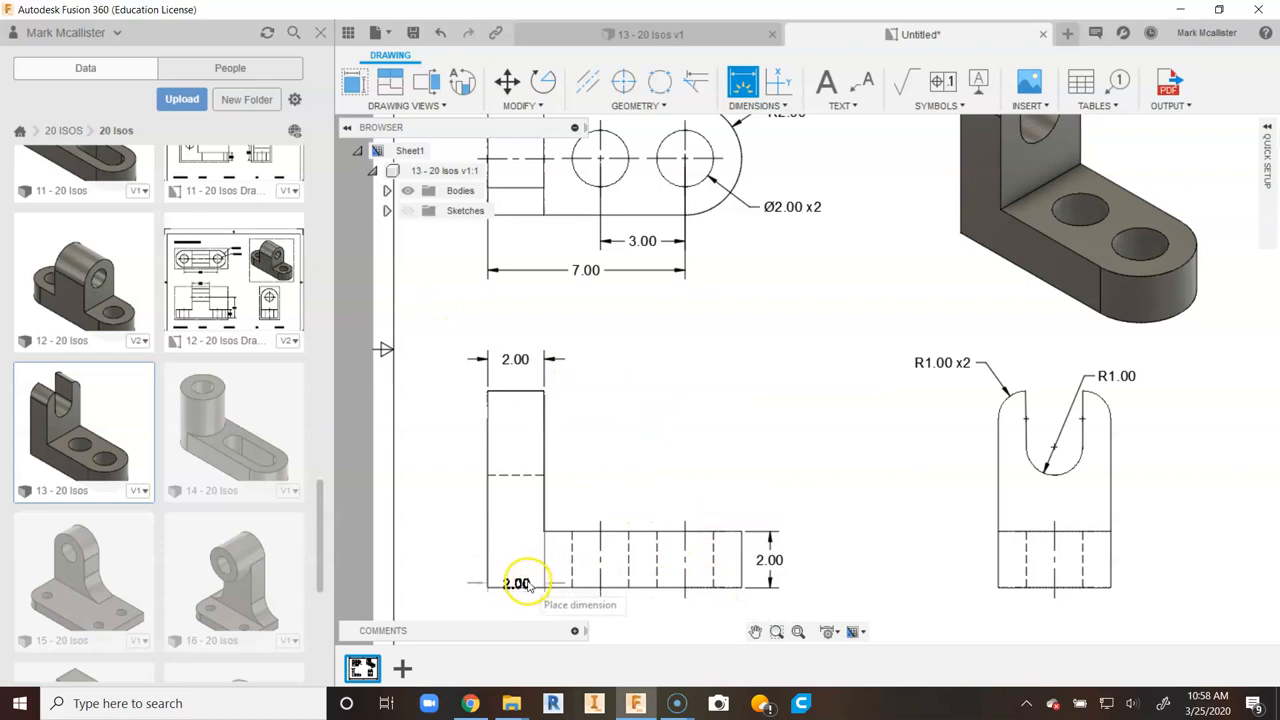
Step: Dimension the overall height in the front view, placing it outside the base thickness dimension, and finish the Dimension command
left_click(528, 591)
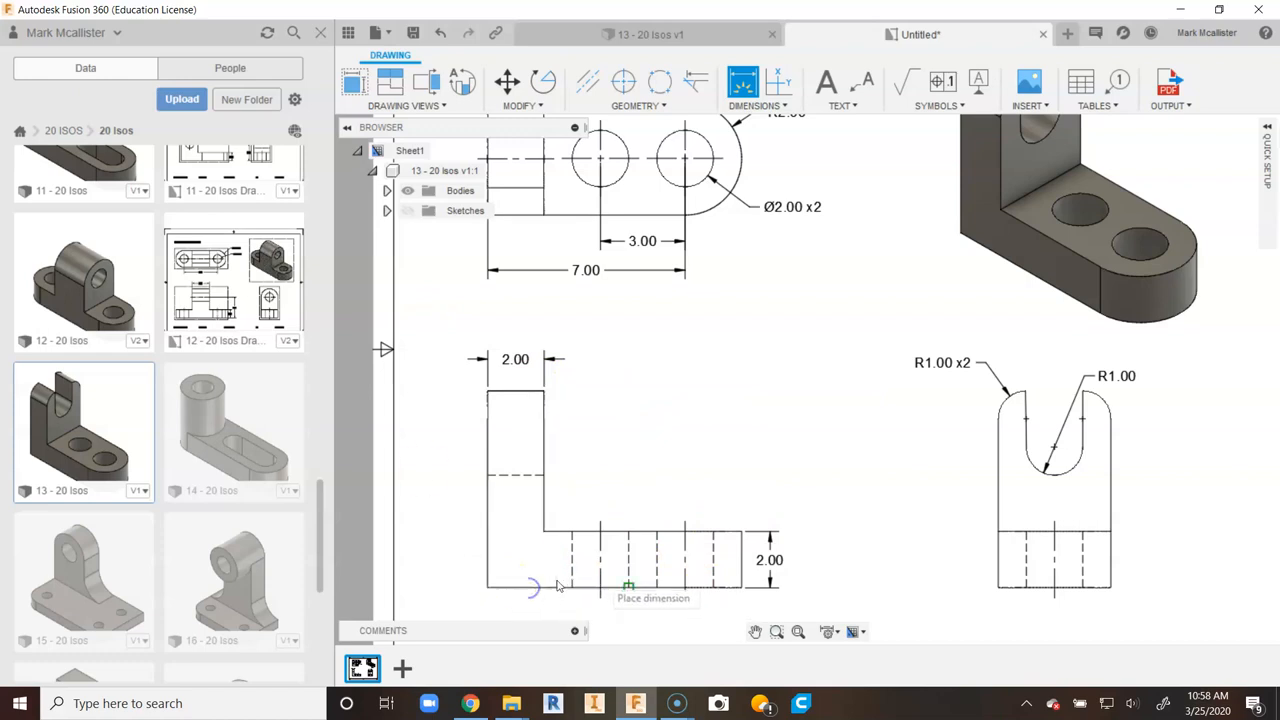
left_click(808, 566)
right_click(679, 455)
left_click(731, 441)
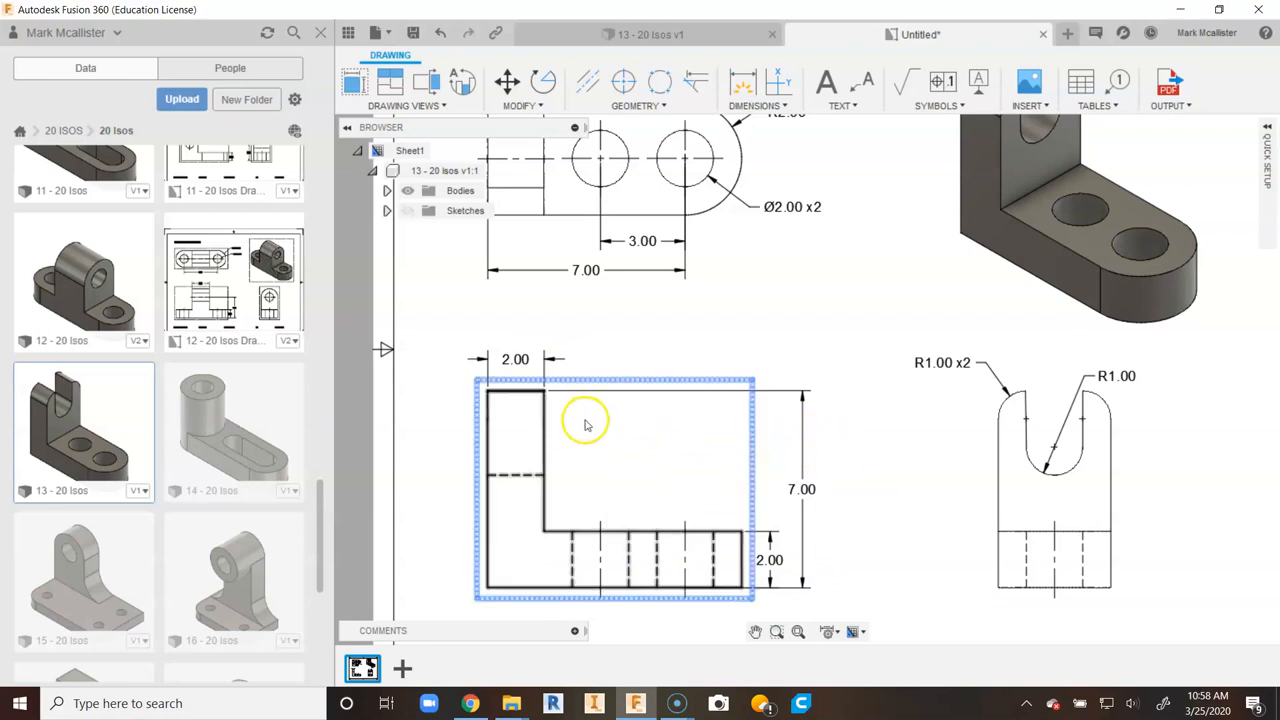
Step: Try the overall height dimension beside the upright's outer edge in the front view, and return it outside the base thickness dimension
left_click(803, 489)
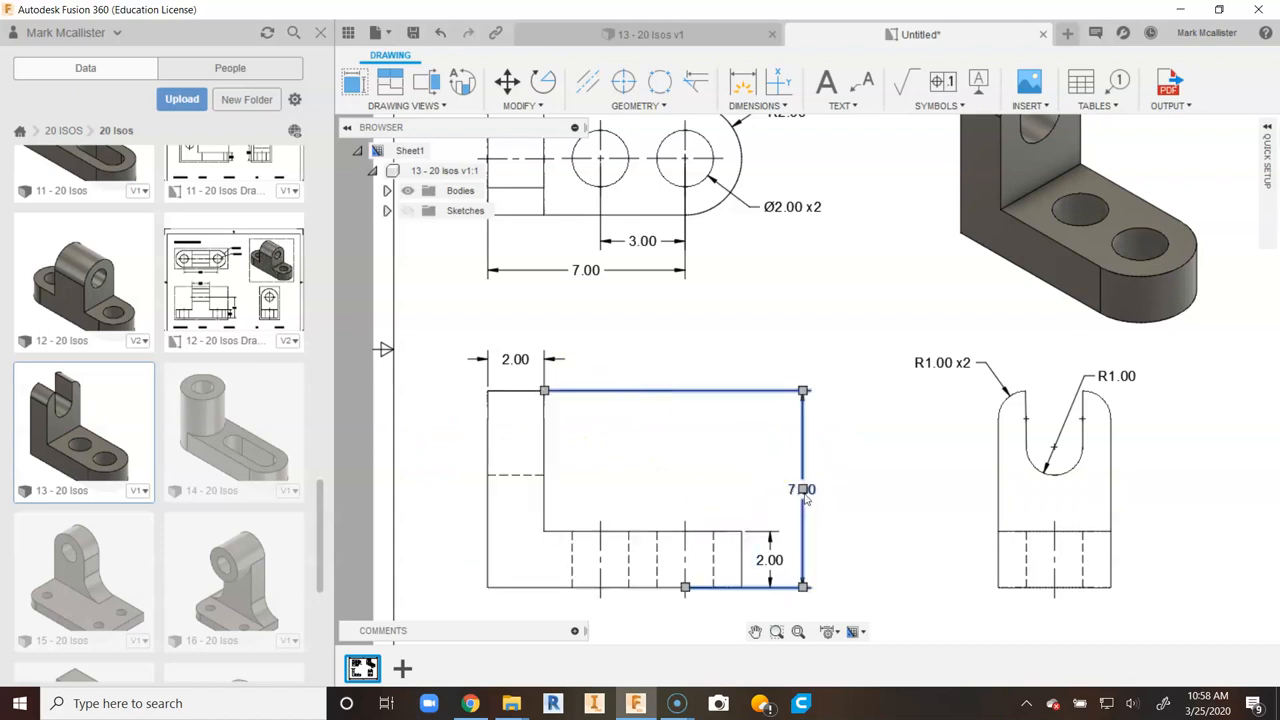
left_click(803, 489)
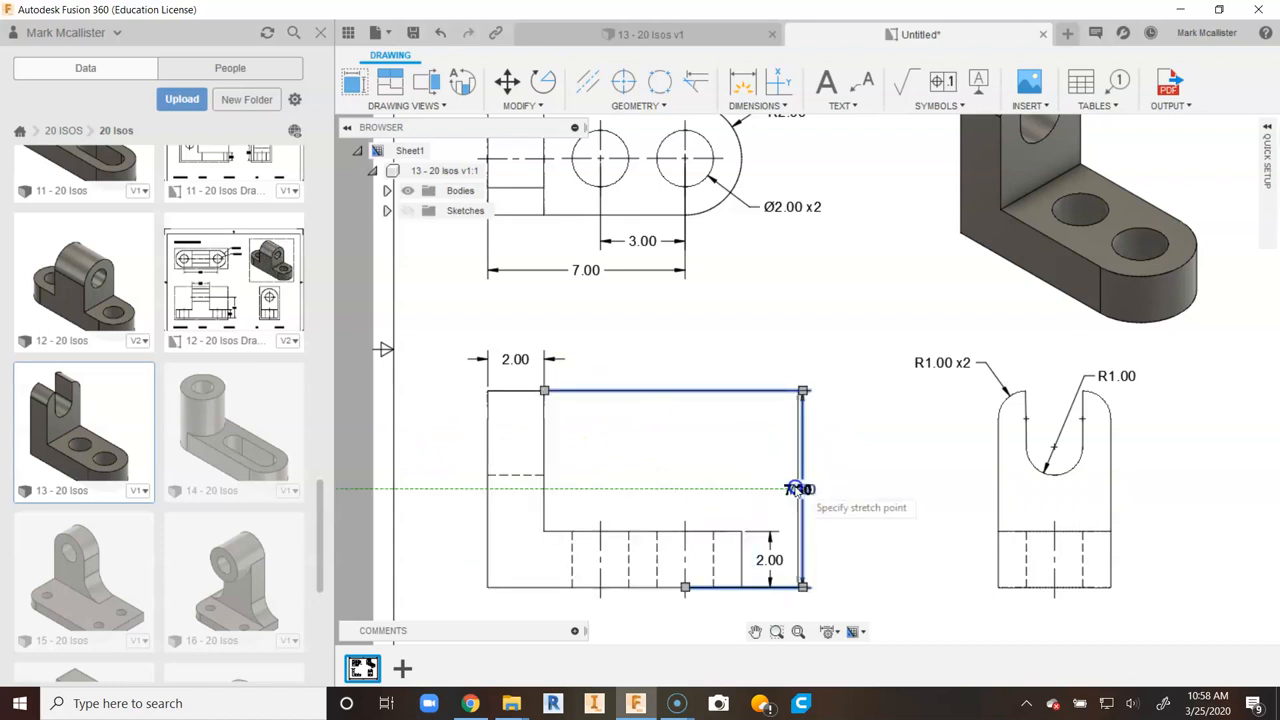
left_click(456, 488)
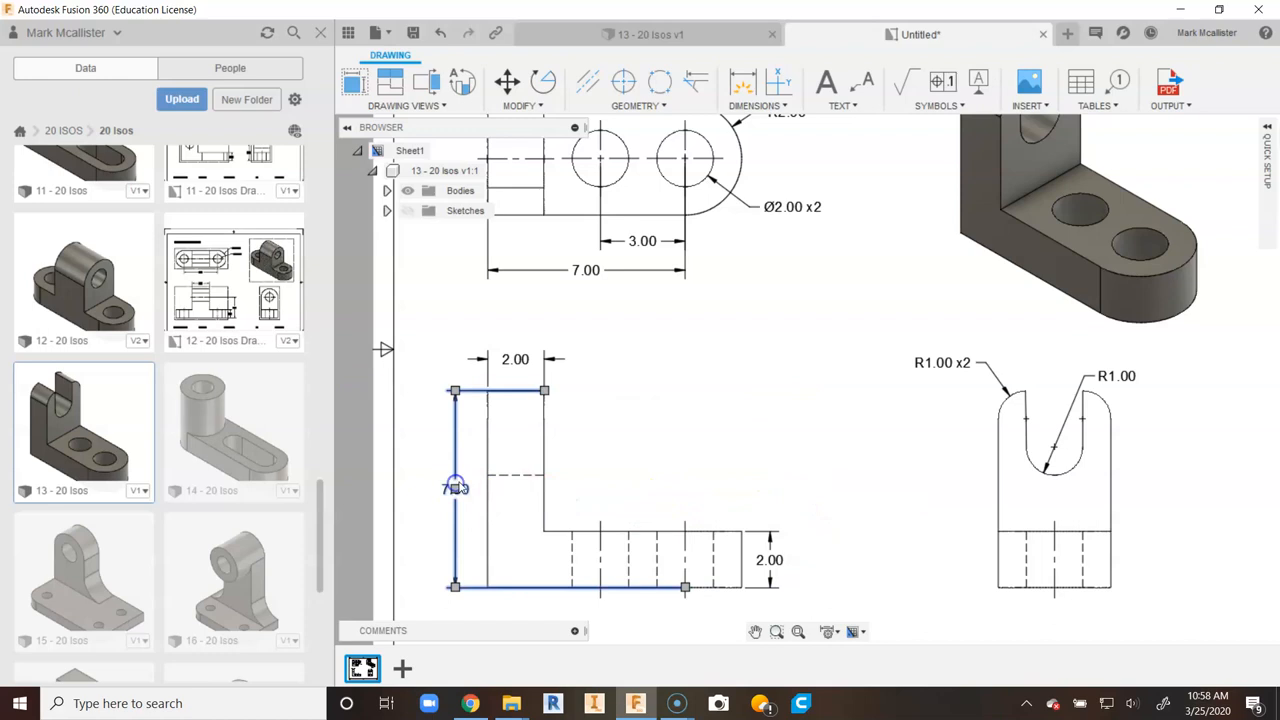
left_click(900, 482)
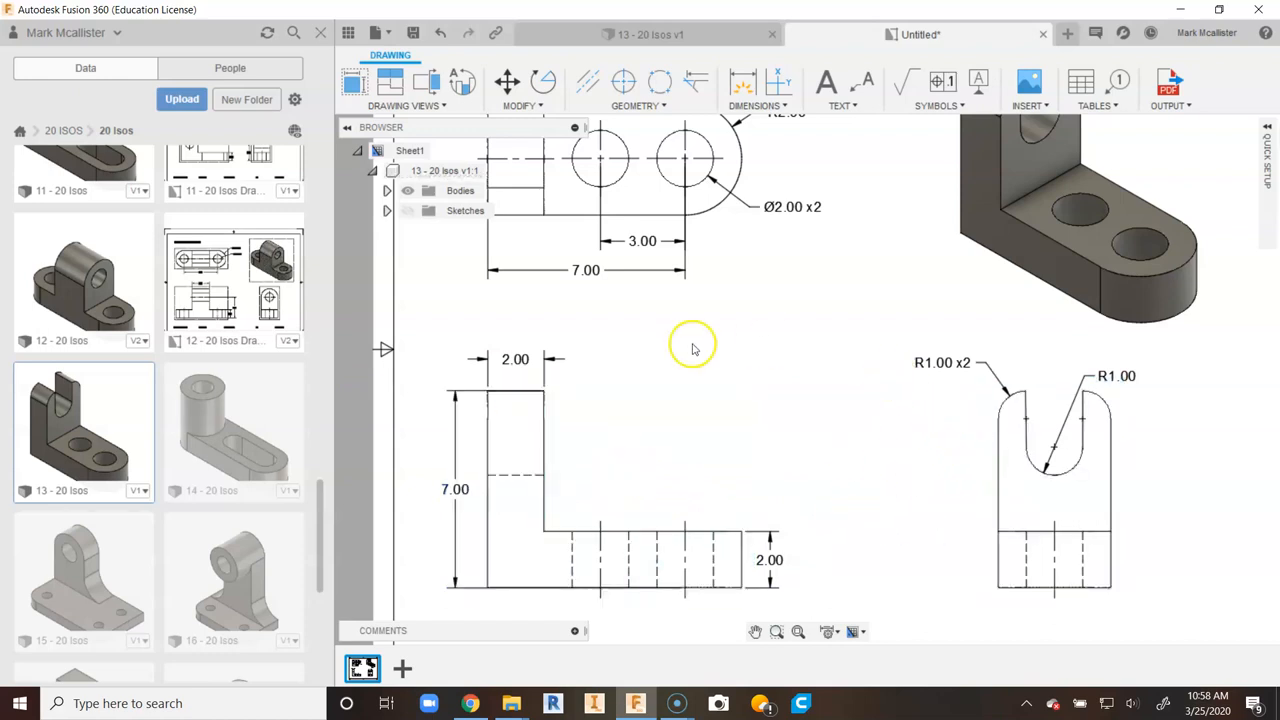
left_click(455, 489)
left_click_drag(455, 489, 806, 490)
left_click(807, 333)
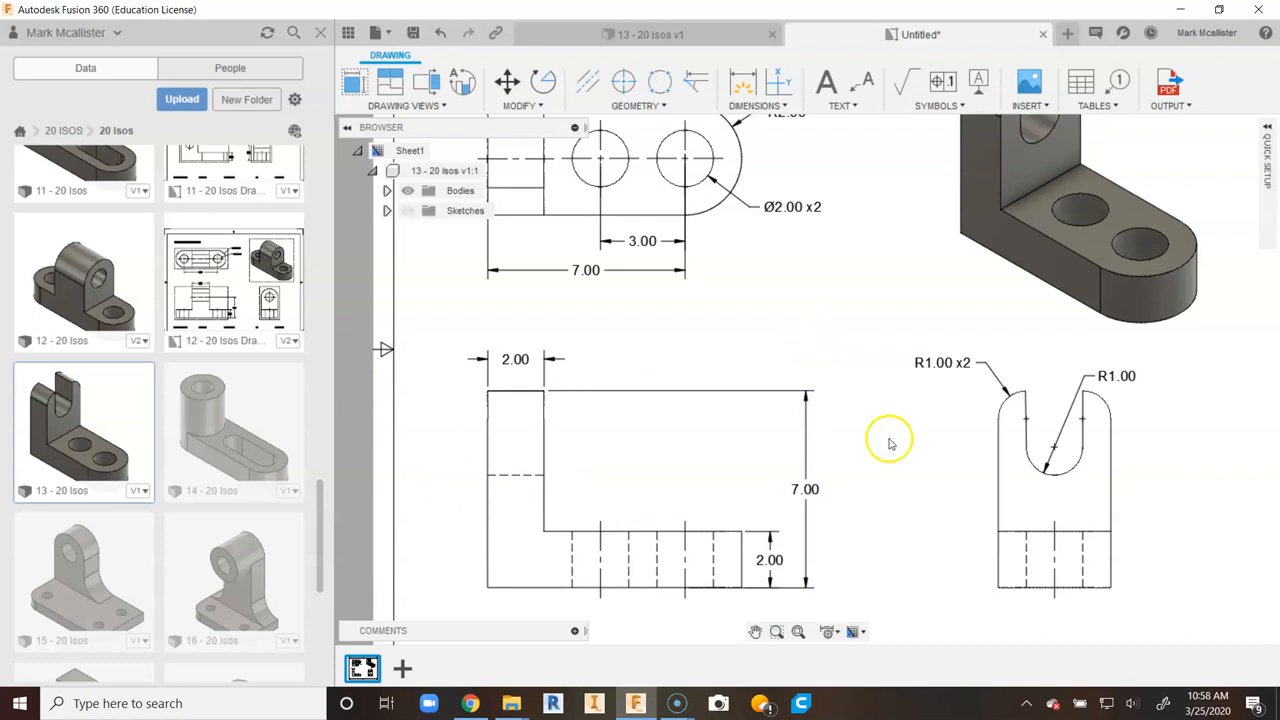
Step: Dimension the height from the base's bottom edge to the slot arc's center in the side view, finish the command and show the whole sheet
left_click(1020, 393)
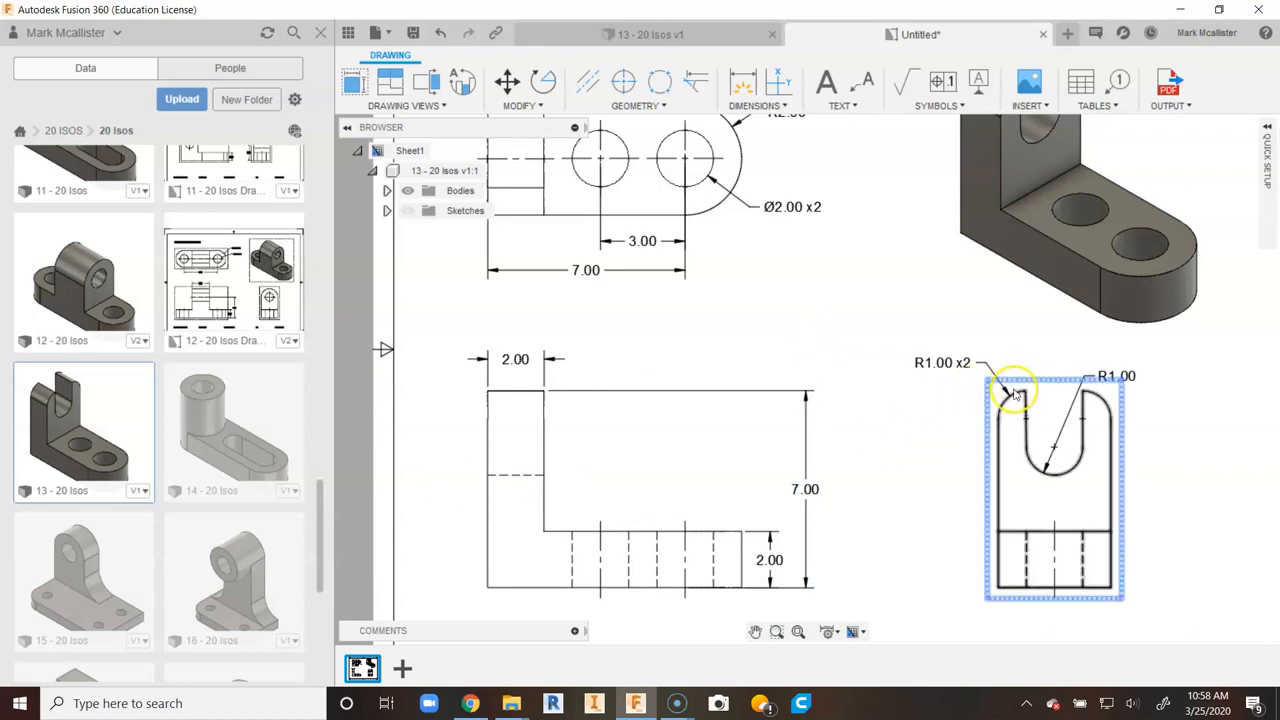
left_click(600, 157)
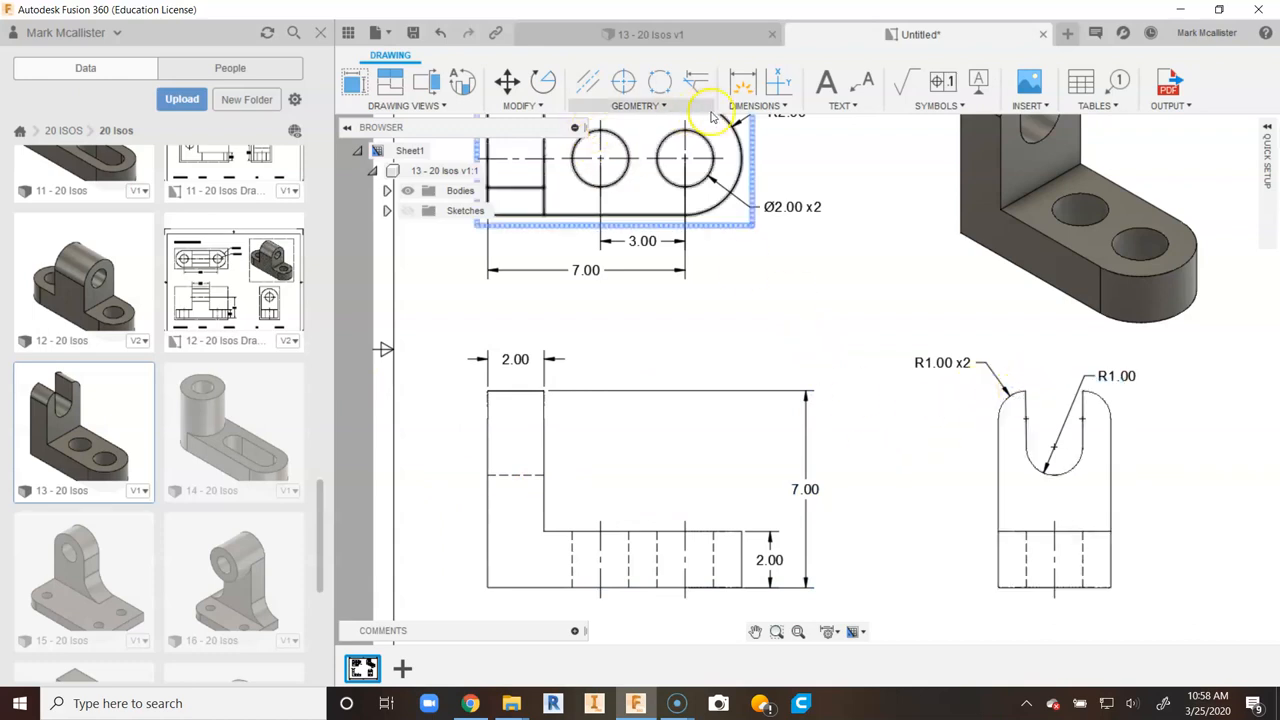
left_click(742, 82)
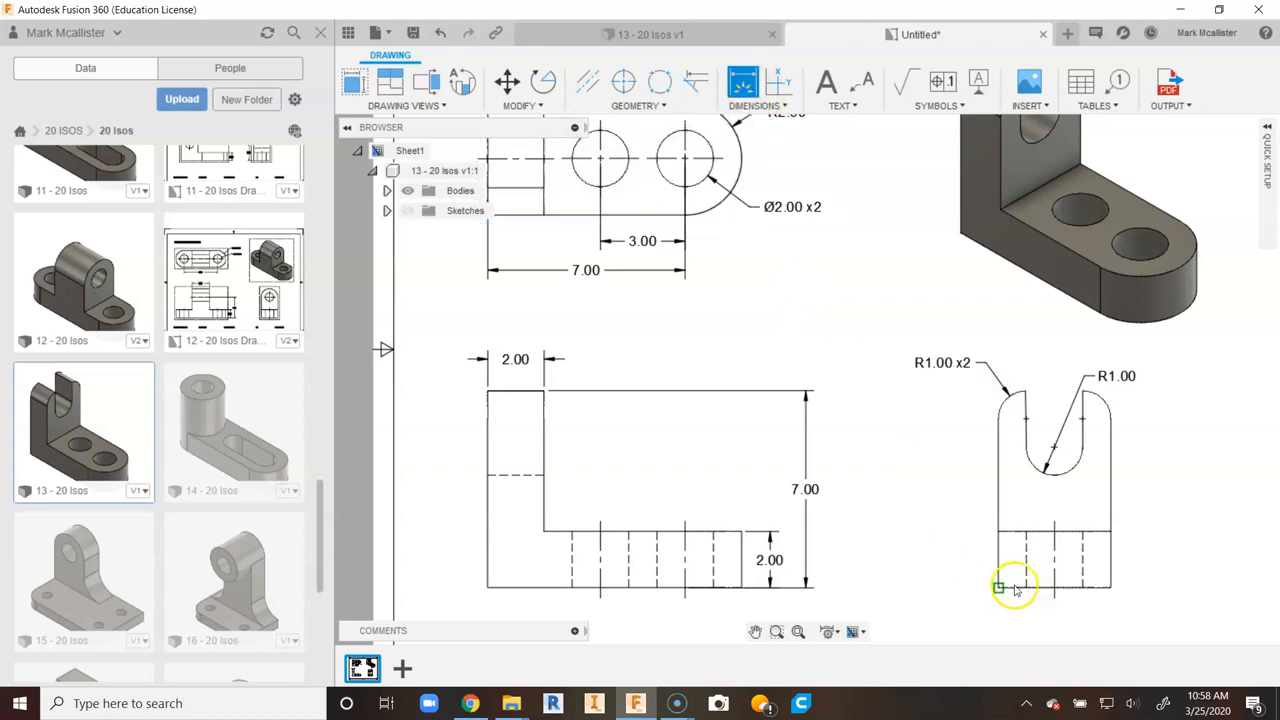
scroll(1040, 594, "up", 1)
left_click(1045, 587)
left_click(1055, 432)
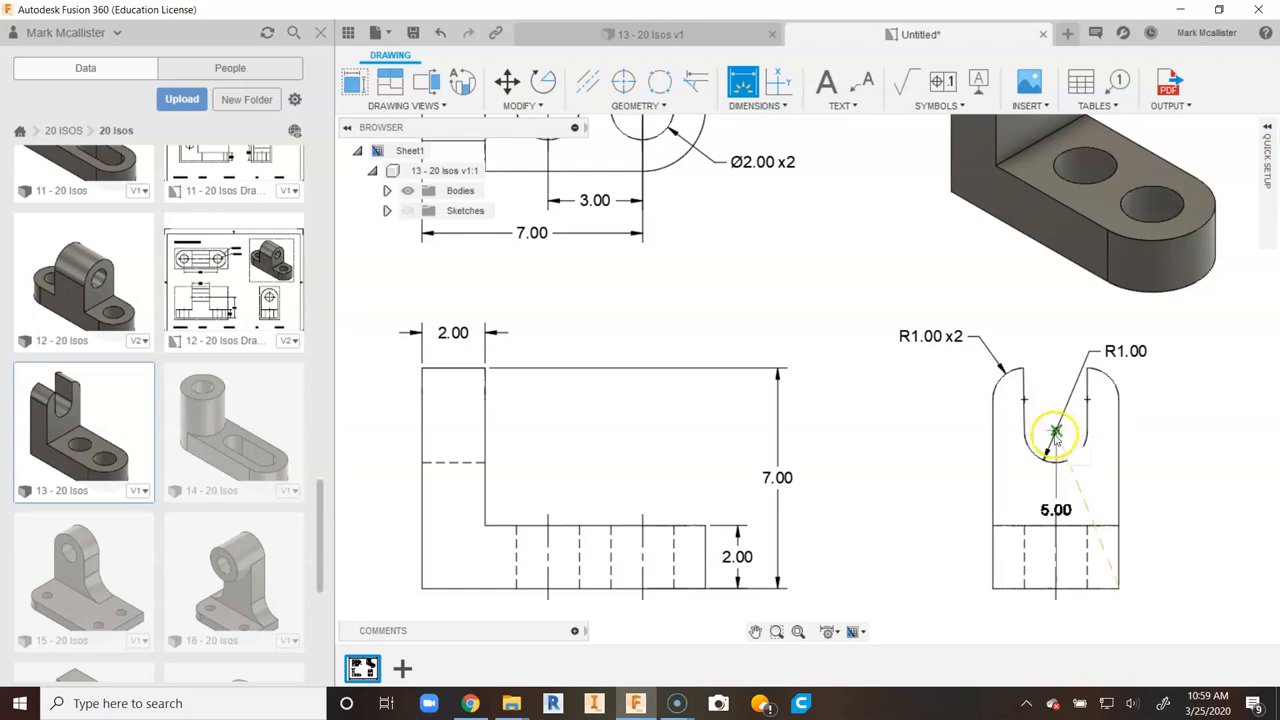
left_click(963, 465)
right_click(786, 453)
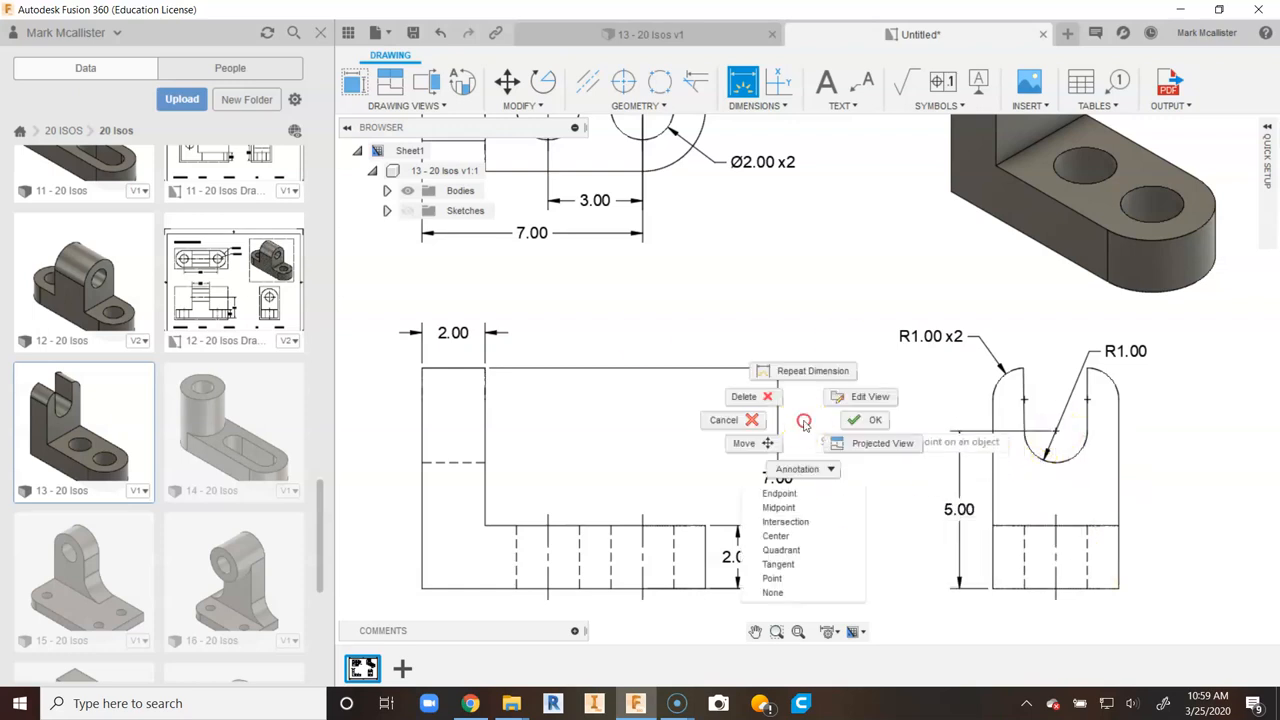
left_click(866, 432)
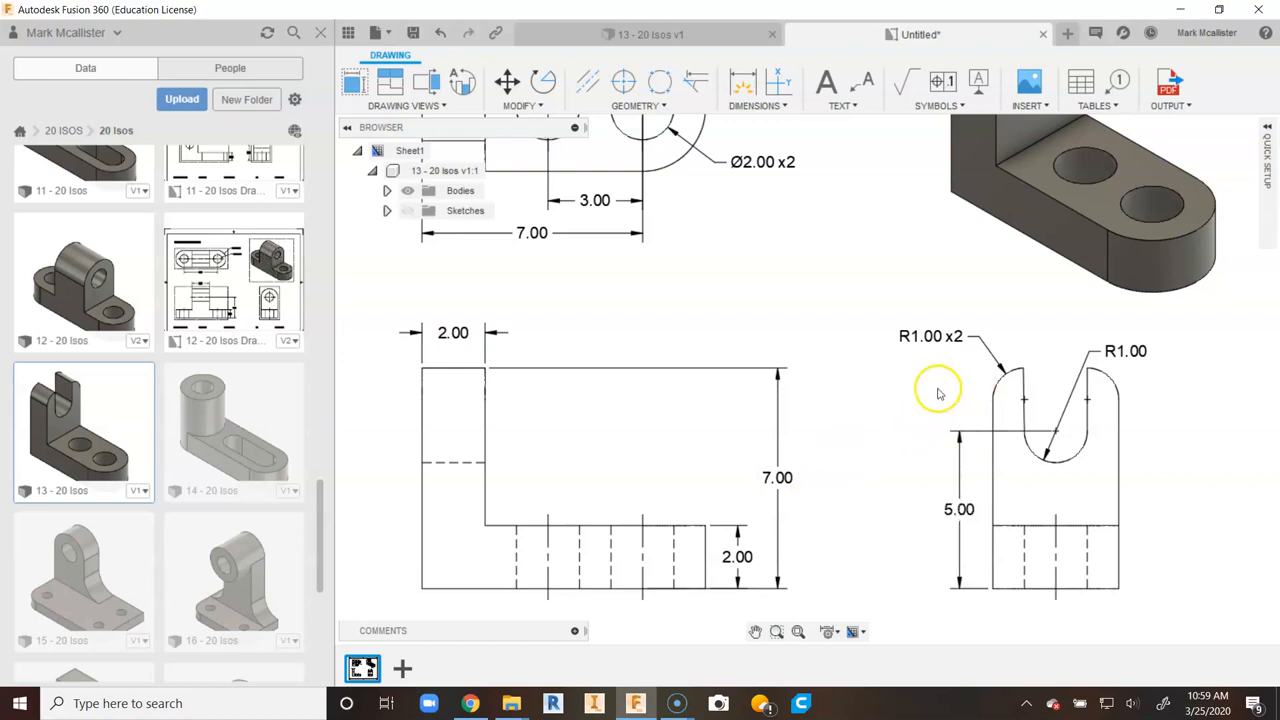
left_click(797, 631)
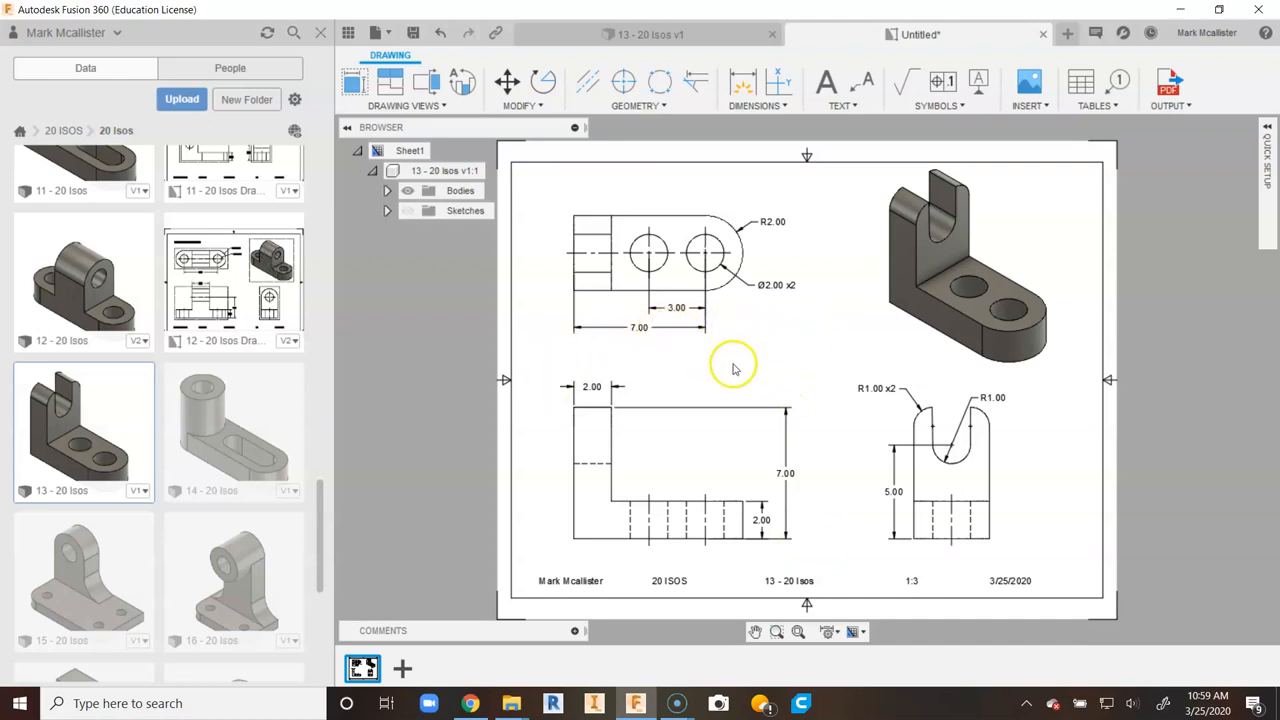
left_click(787, 474)
scroll(787, 474, "up", 2)
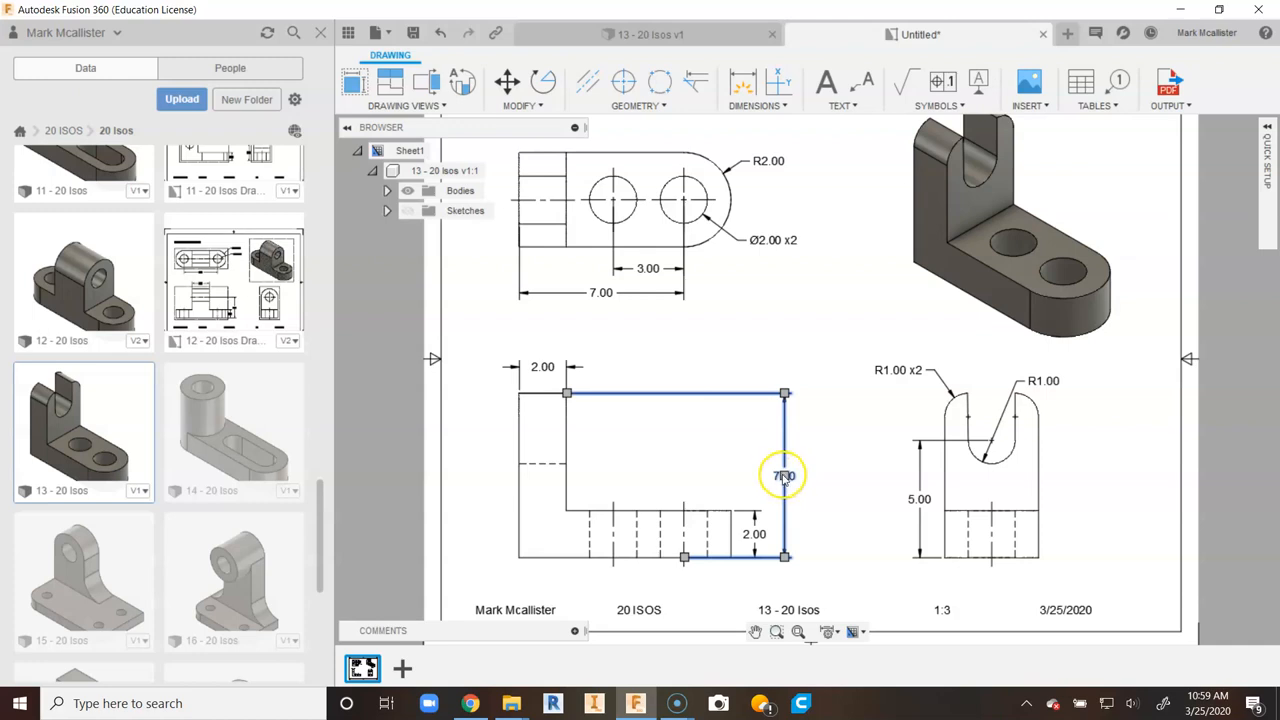
left_click(742, 84)
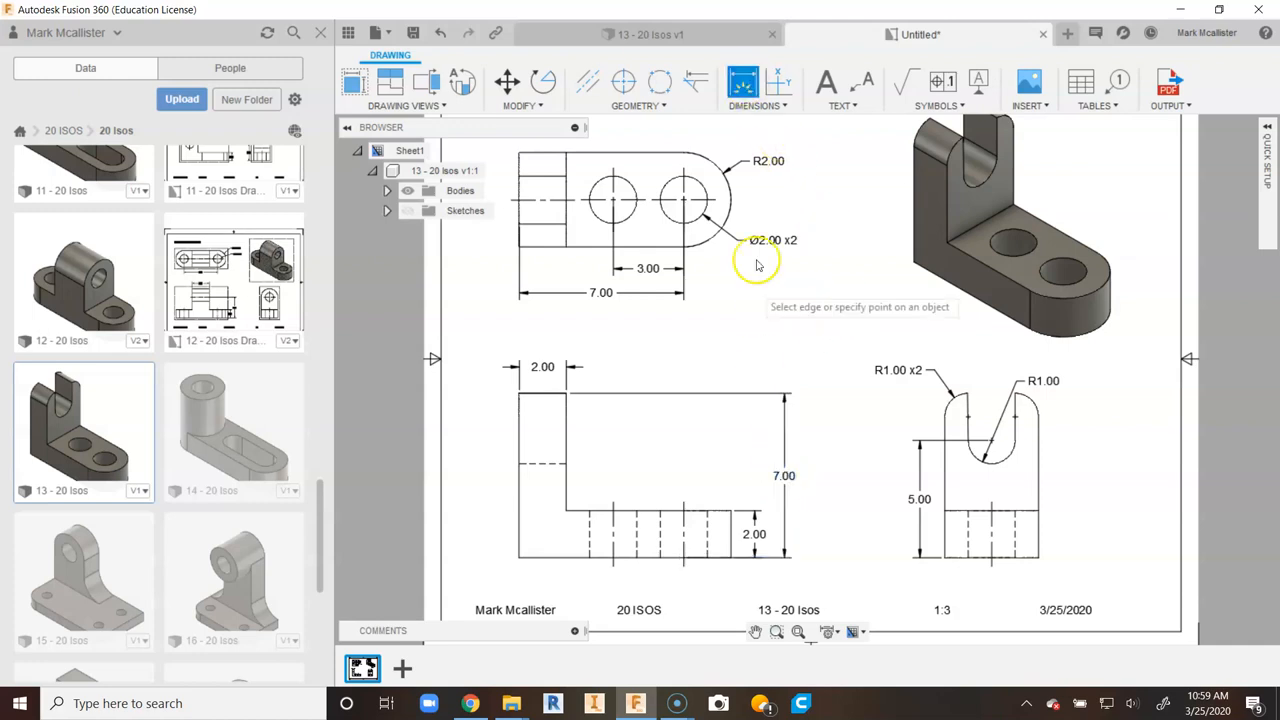
left_click(967, 393)
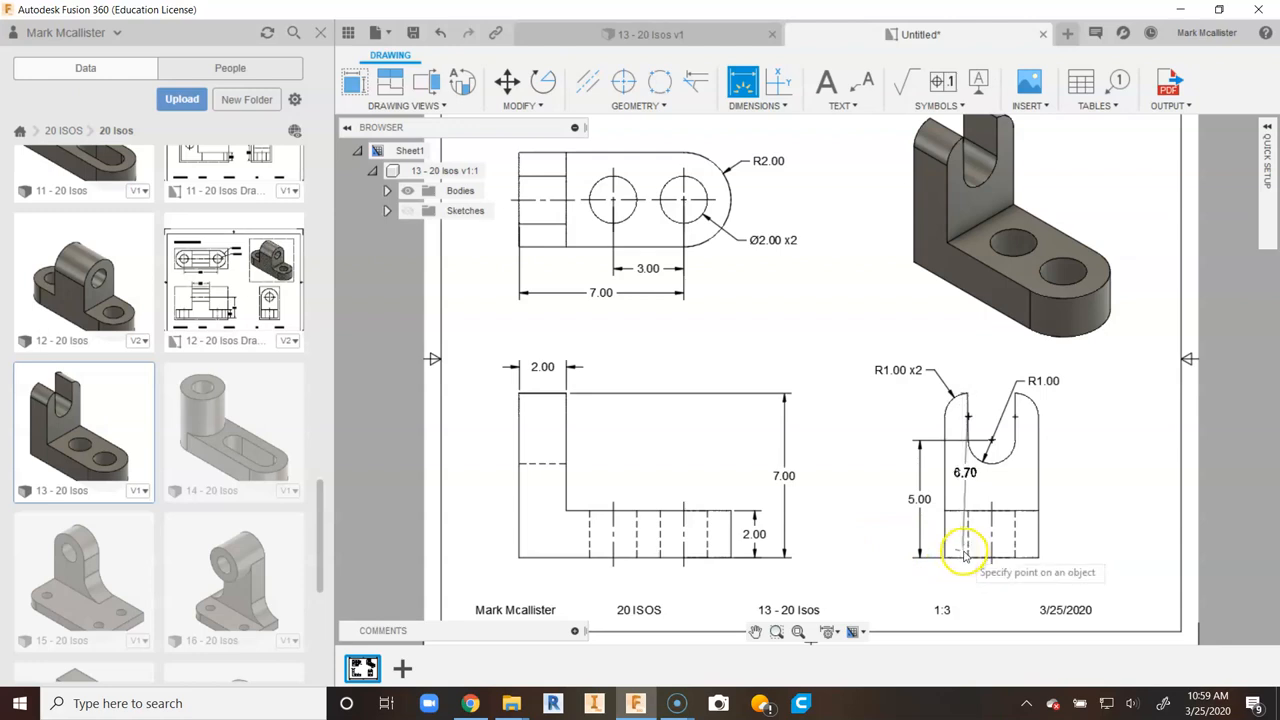
left_click(957, 556)
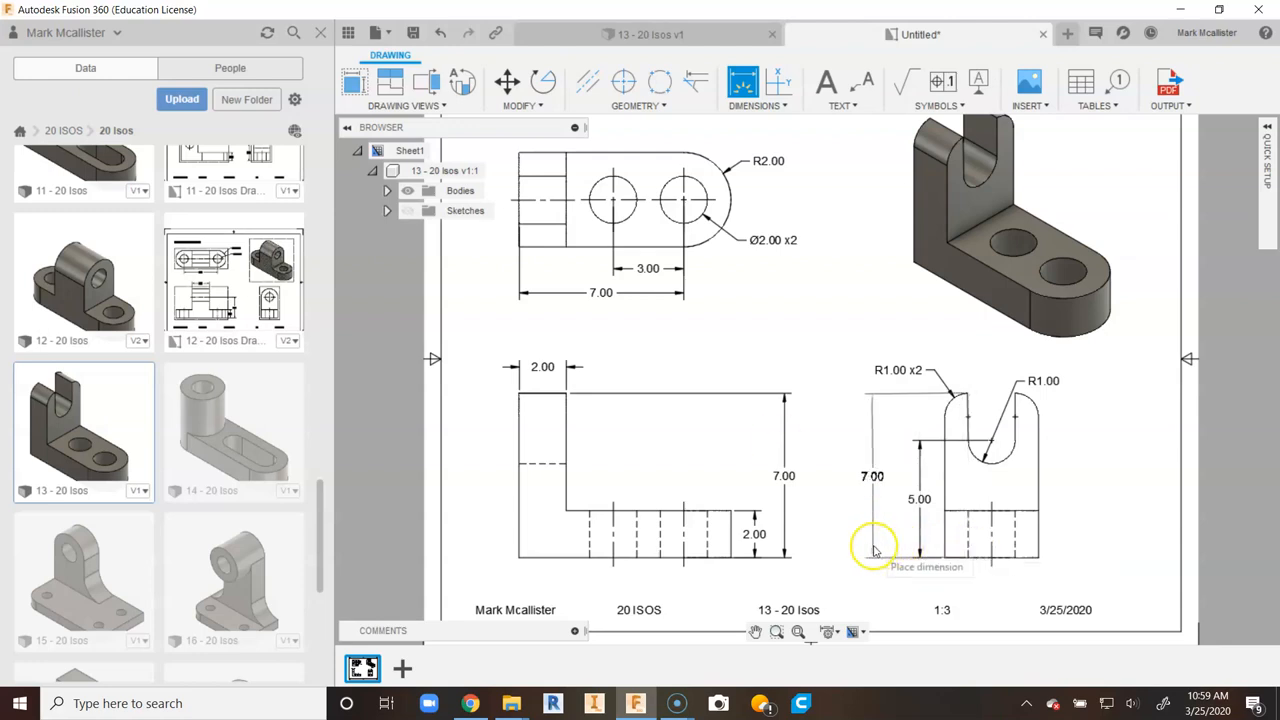
scroll(880, 550, "up", 1)
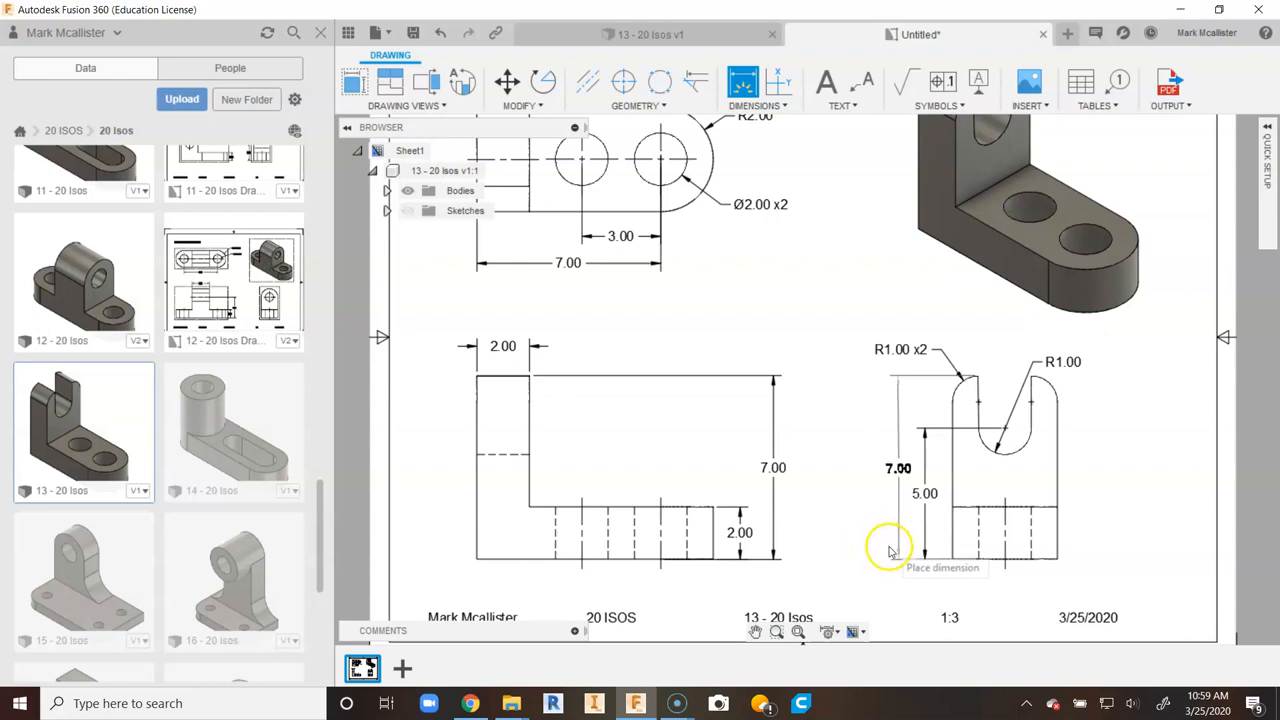
right_click(849, 494)
left_click(825, 497)
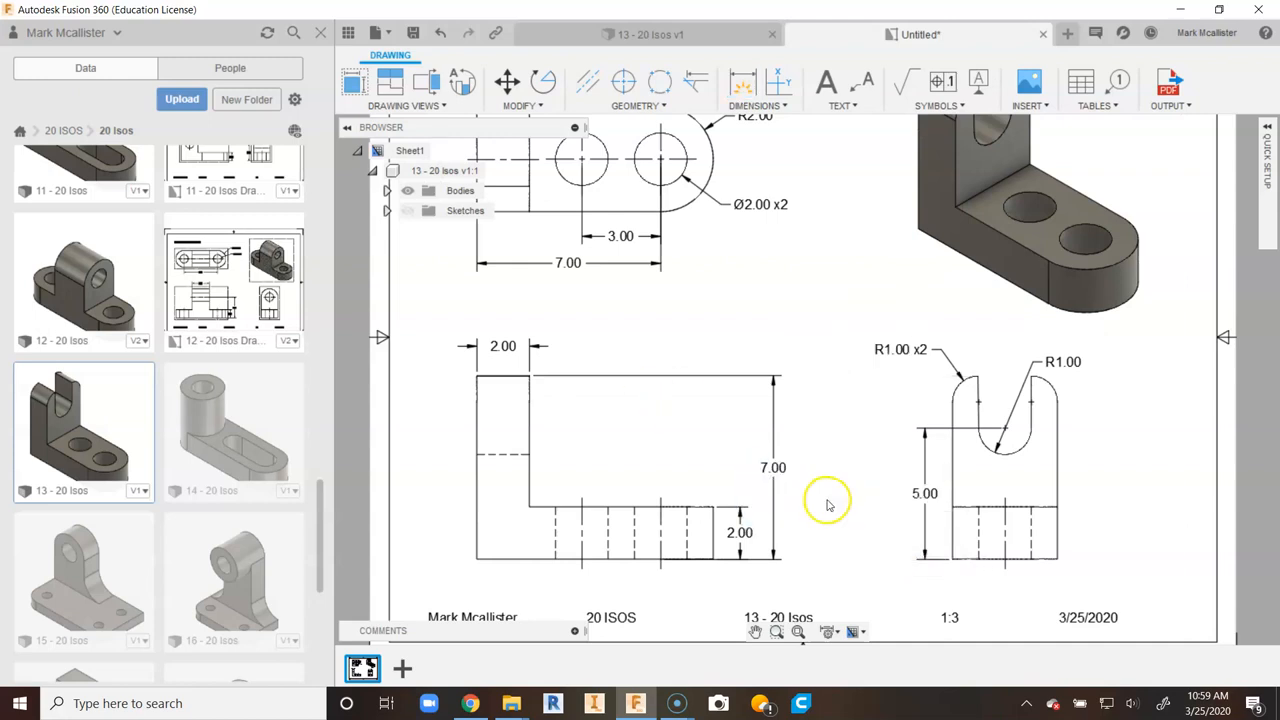
Step: Show the whole sheet and save the drawing as 13 - 20 Isos Drawing in the 20 Isos folder
left_click(798, 629)
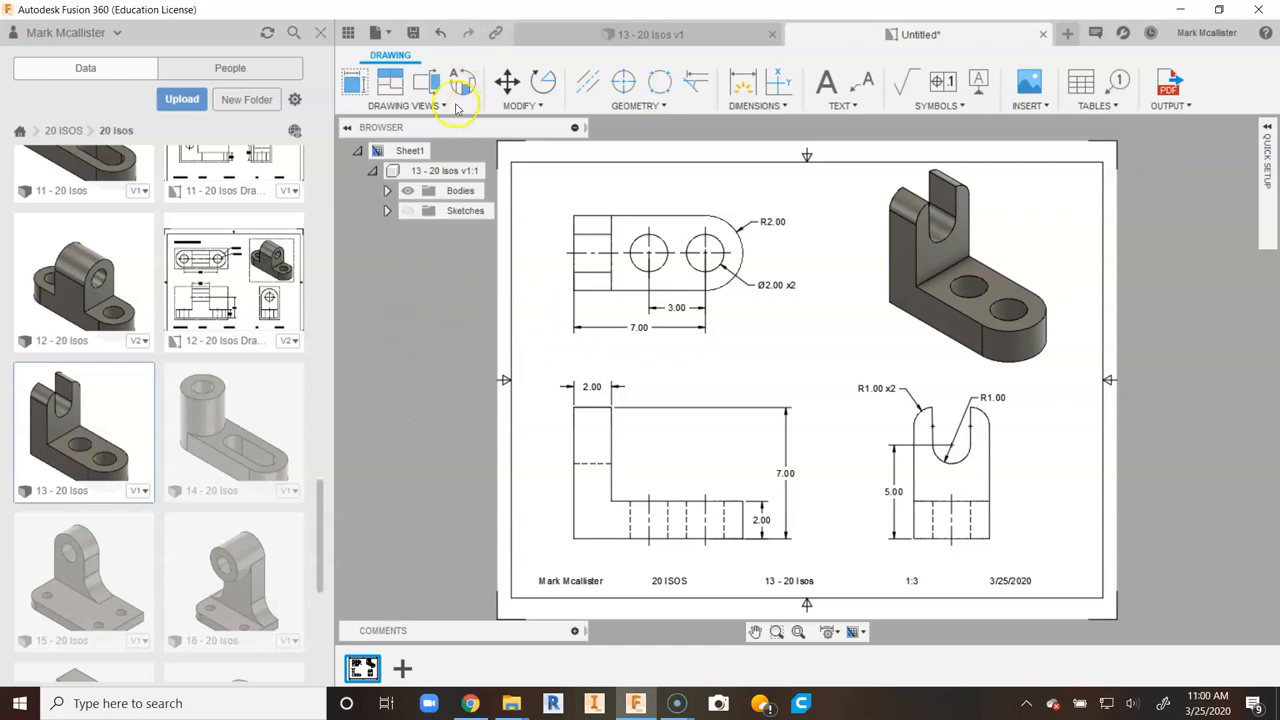
left_click(413, 33)
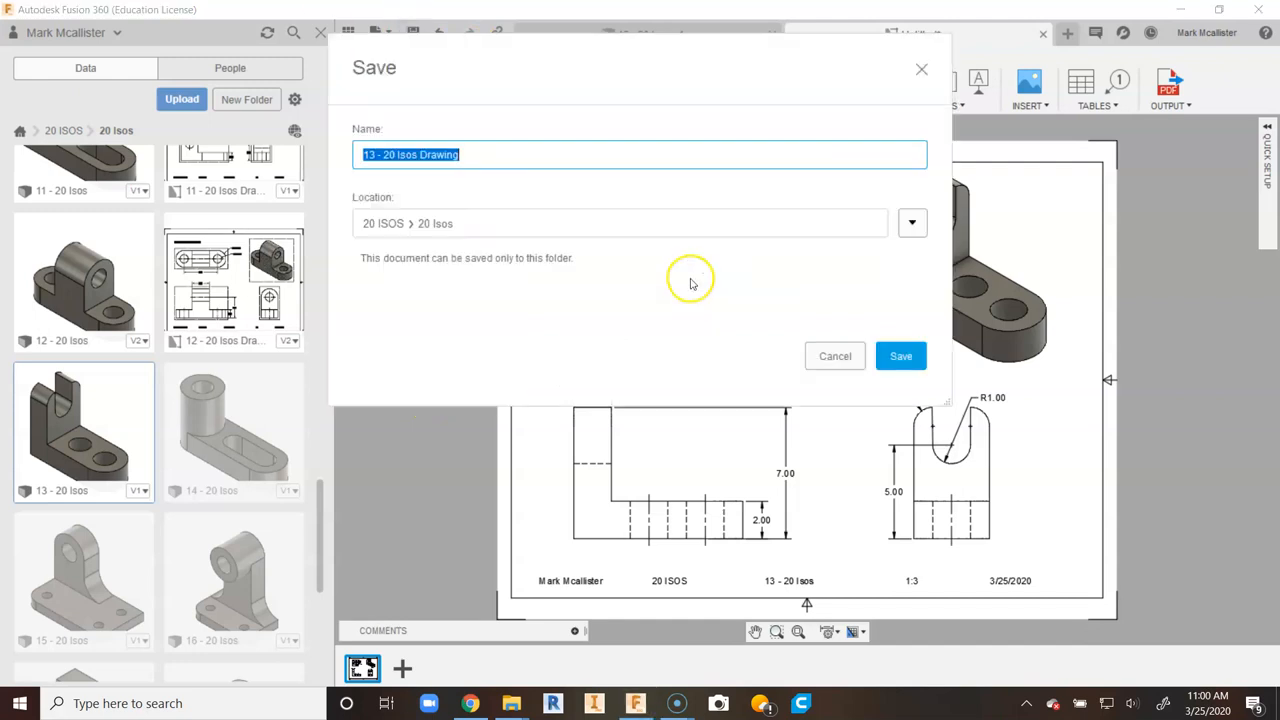
left_click(900, 356)
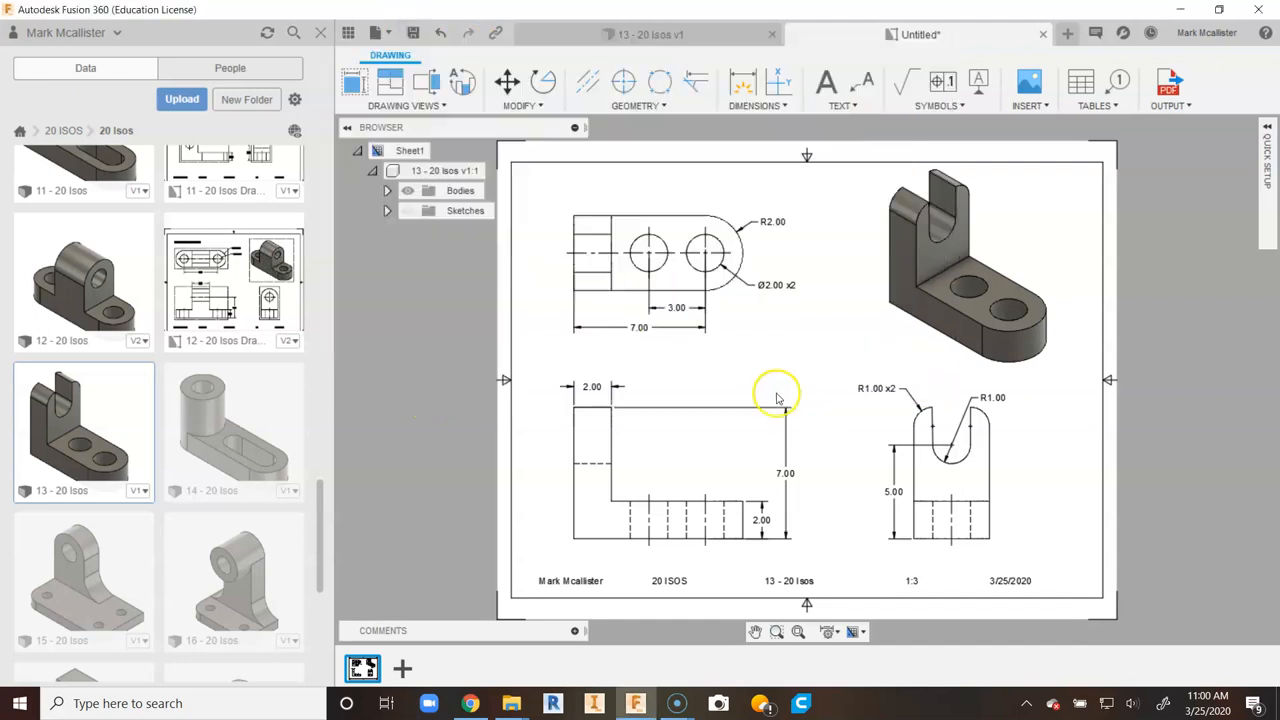